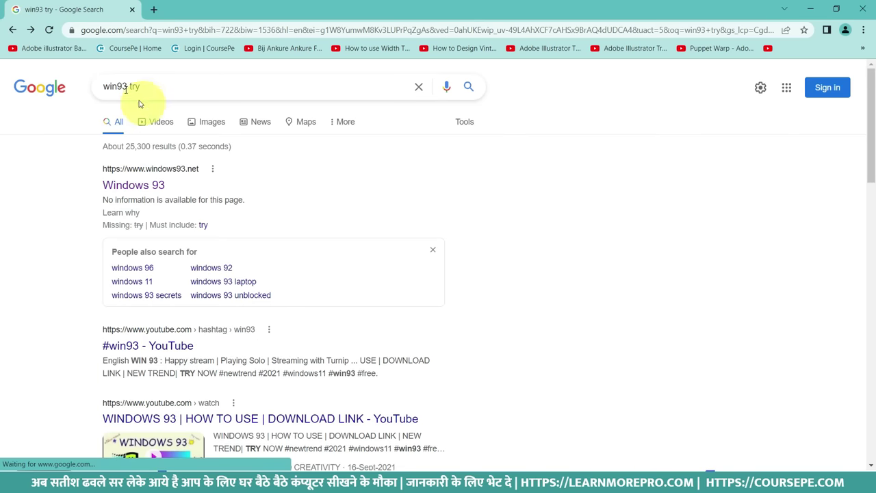
# Change the Google search to "winxp try" and open the result Windows XP in React: WinXP.
pyautogui.click(130, 86)
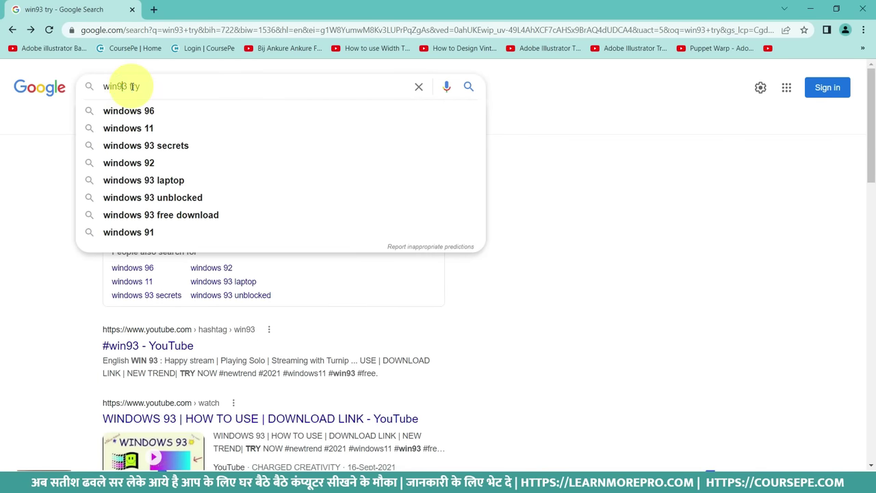
pyautogui.press('BackSpace')
pyautogui.press('BackSpace')
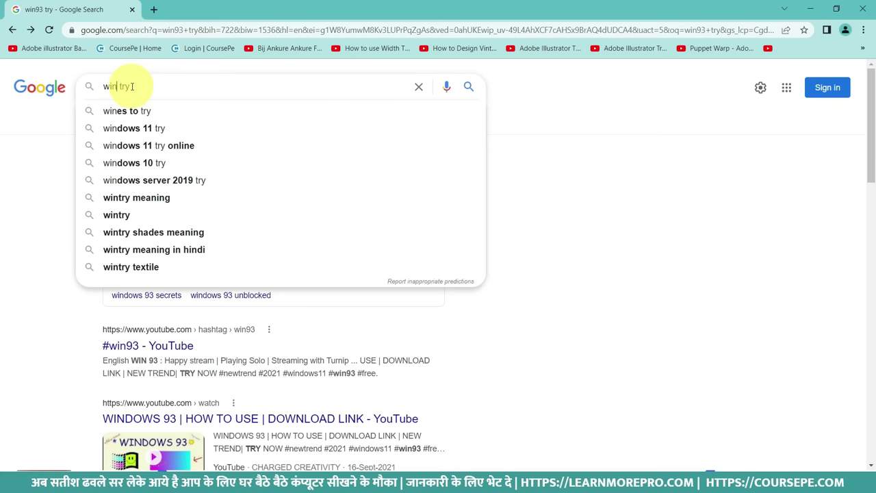
pyautogui.write('xp')
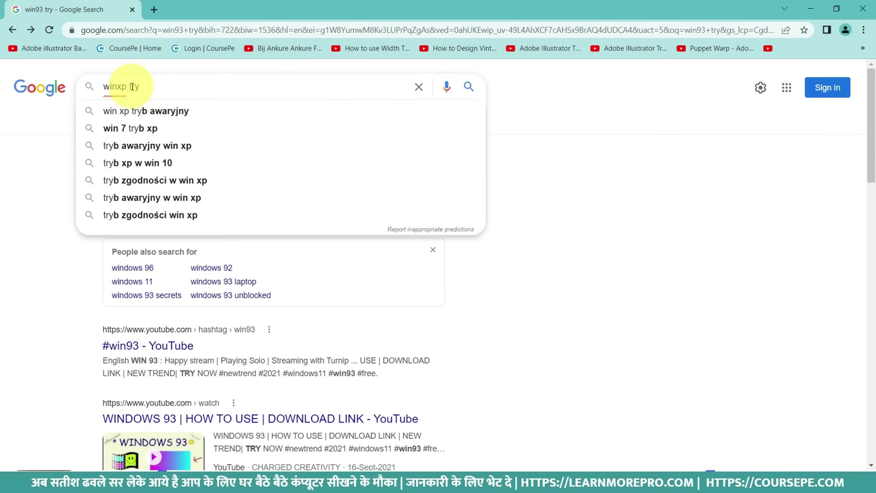
pyautogui.press('Return')
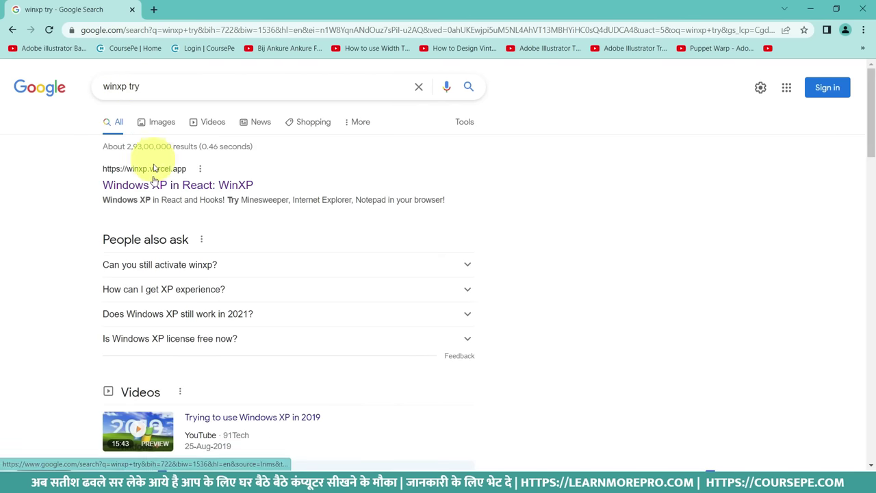
pyautogui.click(152, 191)
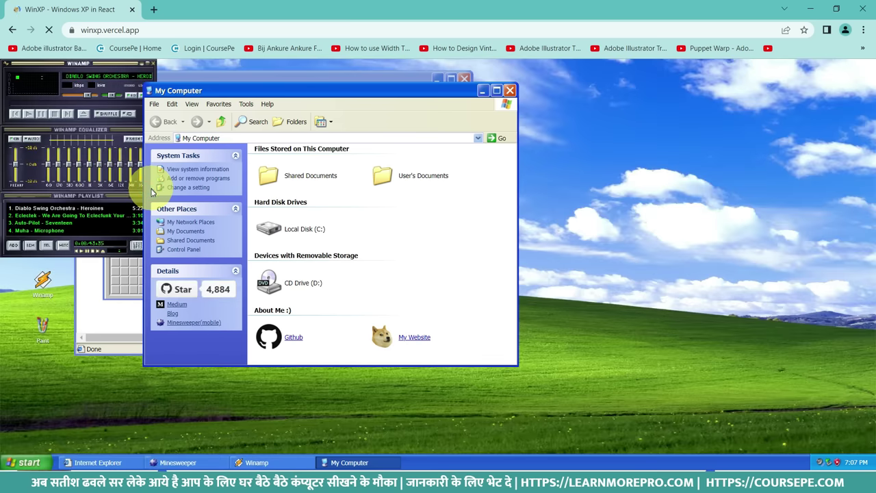
# Close the simulated My Computer and Internet Explorer windows, and move the Winamp player to the middle of the desktop.
pyautogui.click(510, 91)
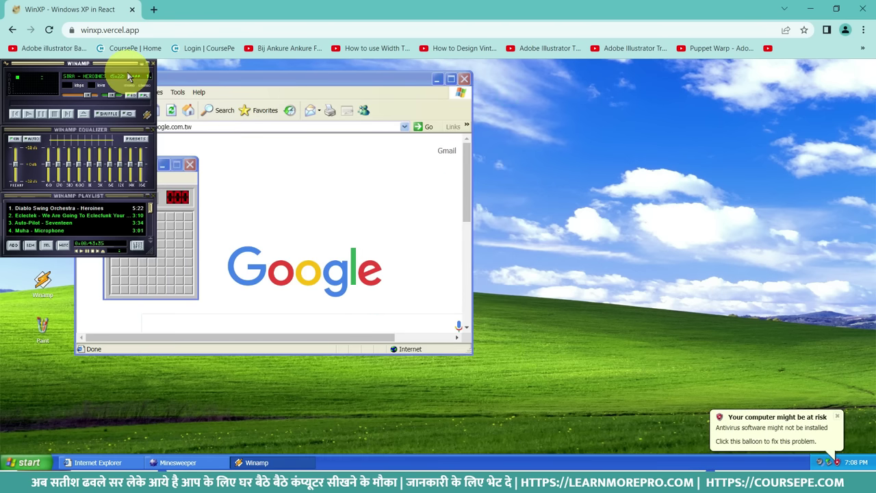
pyautogui.click(464, 80)
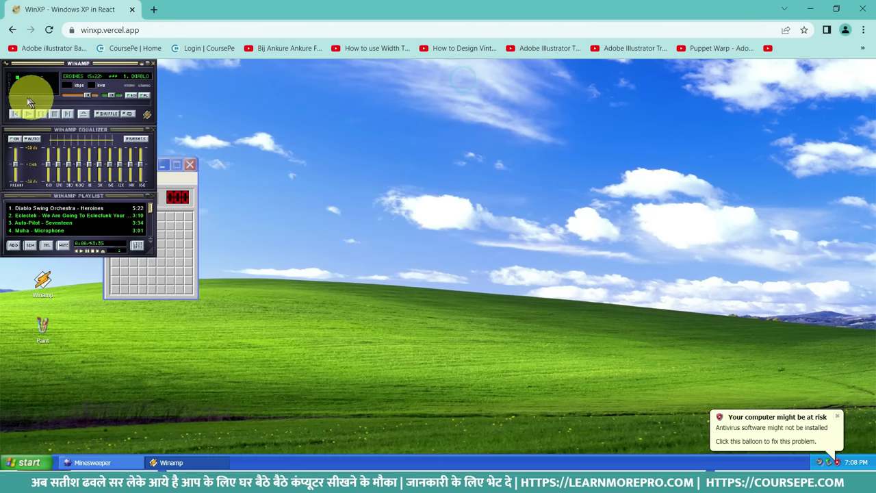
pyautogui.moveTo(41, 68); pyautogui.dragTo(352, 116)
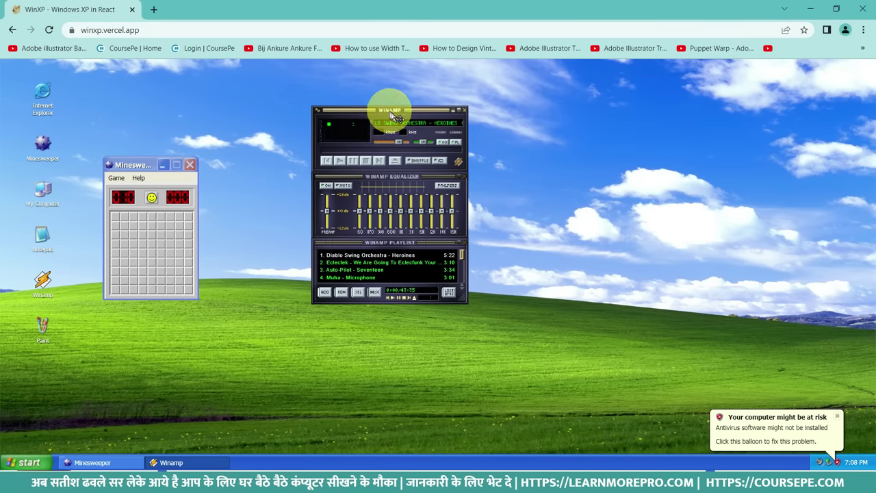
# Play the Diablo Swing Orchestra - Heroines track in Winamp, pause it, and close the player.
pyautogui.click(346, 262)
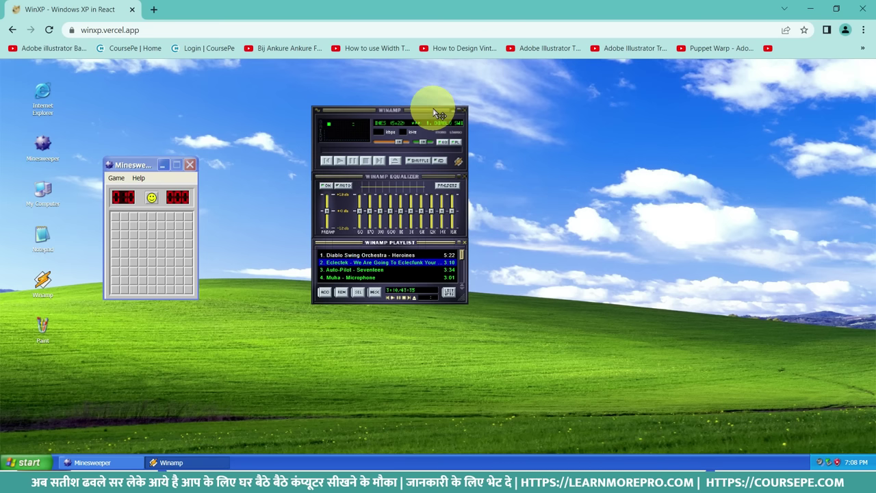
pyautogui.click(339, 161)
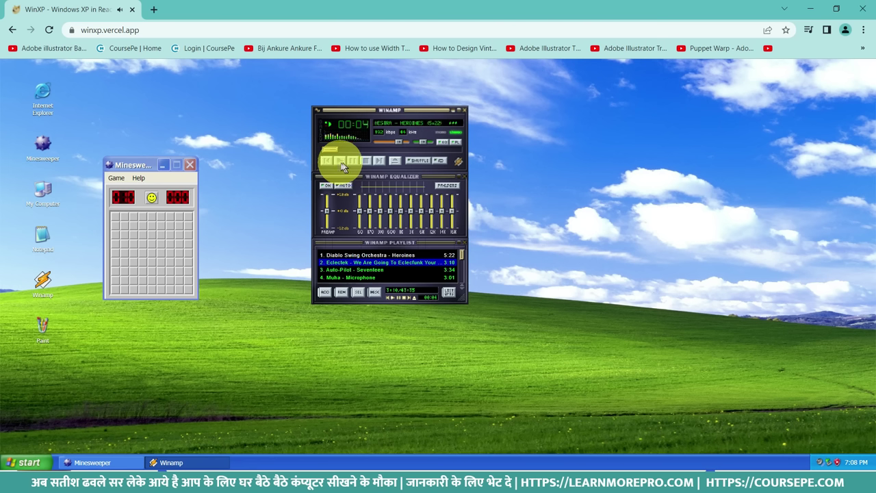
pyautogui.click(351, 163)
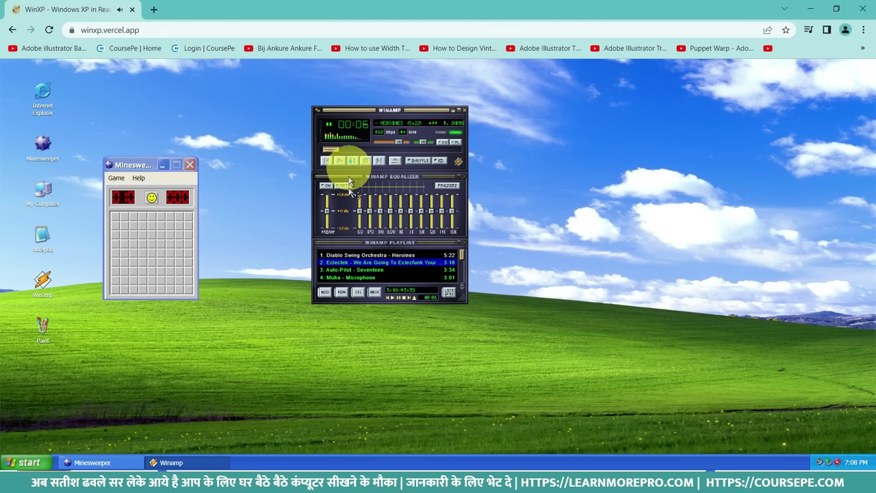
pyautogui.click(348, 270)
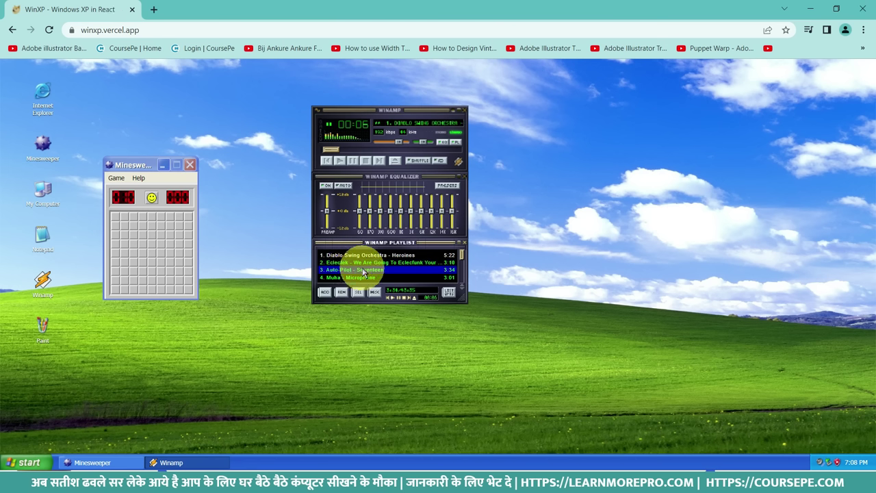
pyautogui.click(464, 111)
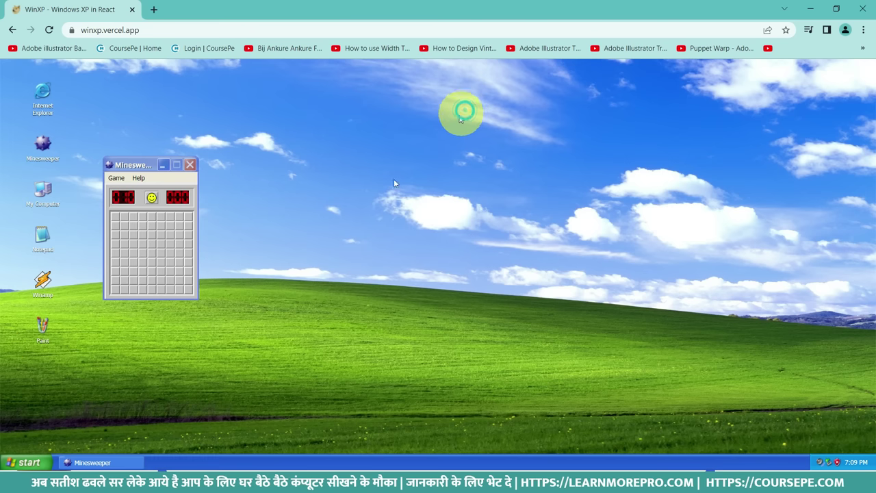
# View the simulated Windows XP Start menu, dismiss it, and open My Computer from the desktop.
pyautogui.click(26, 461)
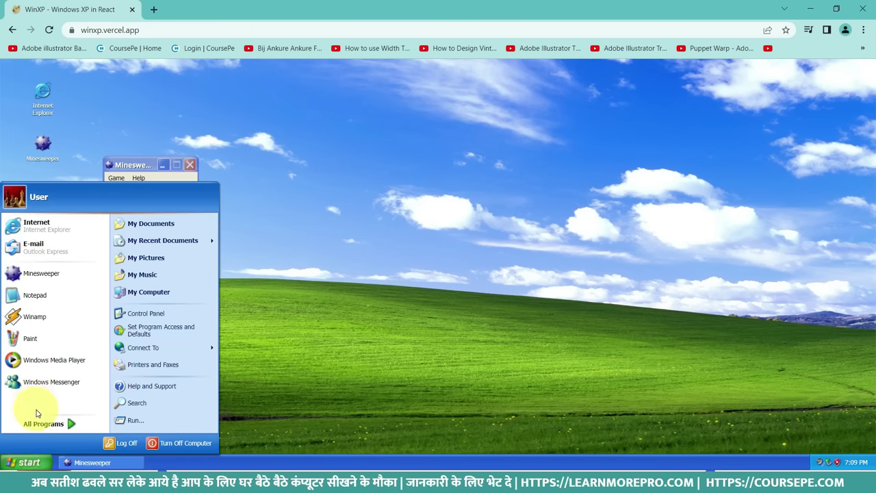
pyautogui.moveTo(31, 426)
pyautogui.click(369, 314)
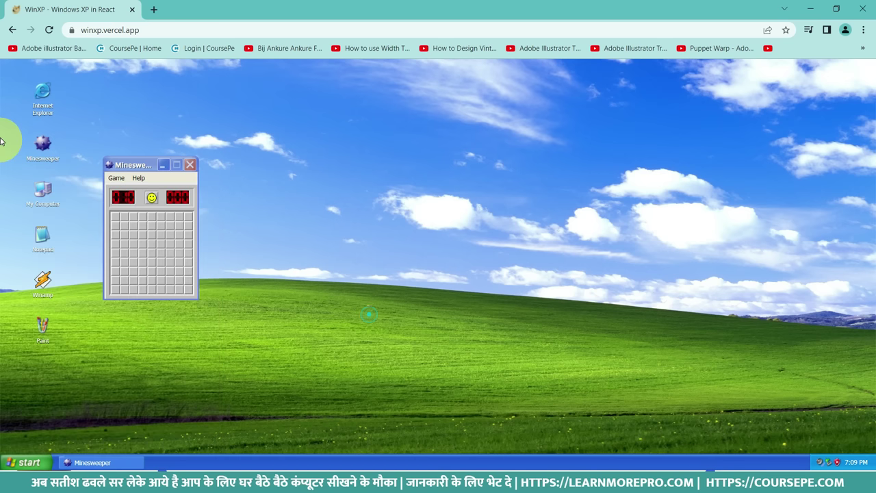
pyautogui.click(43, 192)
pyautogui.doubleClick(43, 192)
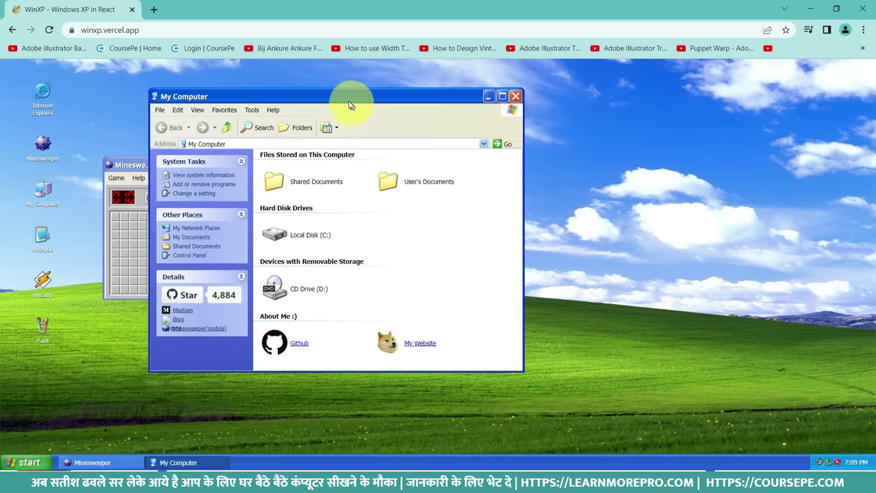
# Leave the WinXP page for the search results and go to the website elgoog.im.
pyautogui.click(13, 29)
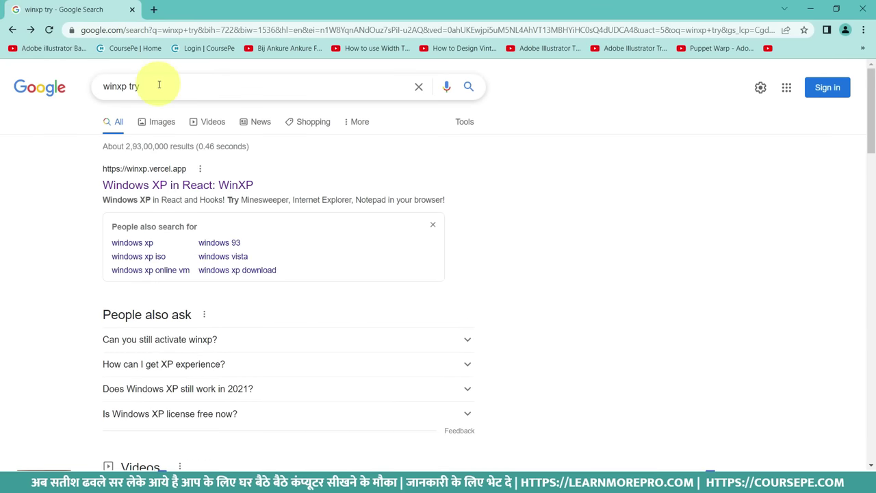
pyautogui.moveTo(153, 84); pyautogui.dragTo(95, 85)
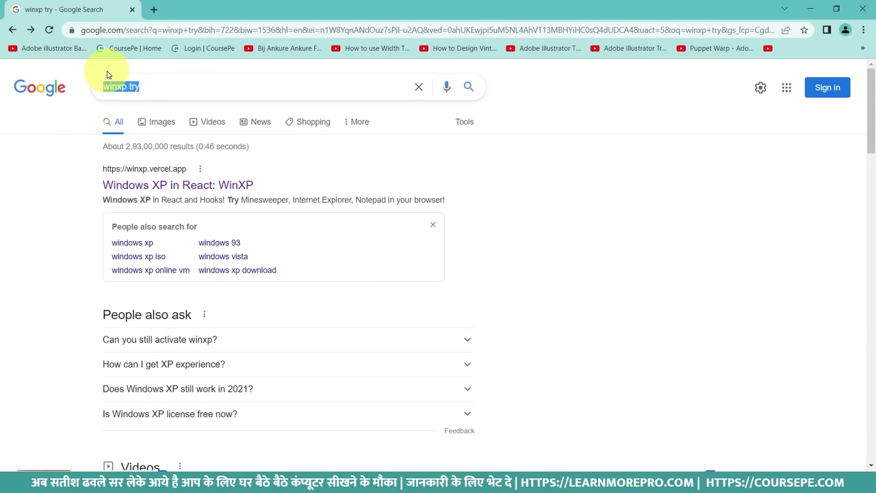
pyautogui.click(122, 33)
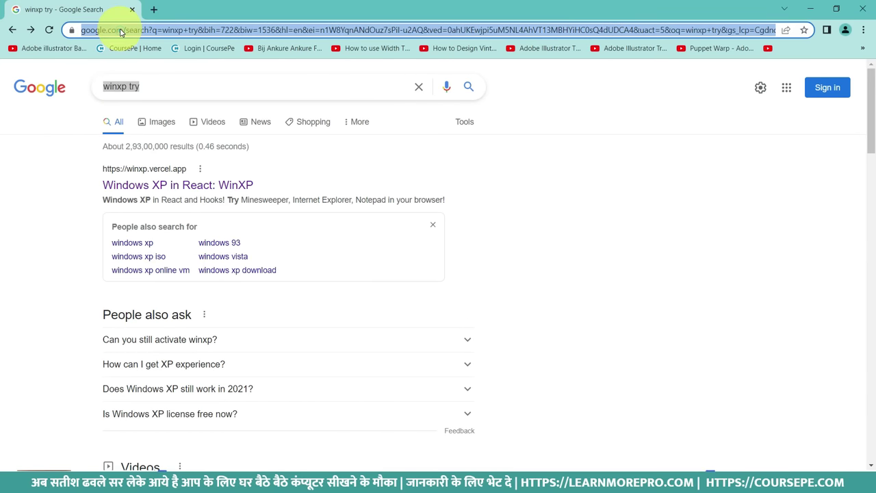
pyautogui.write('elgoog.im')
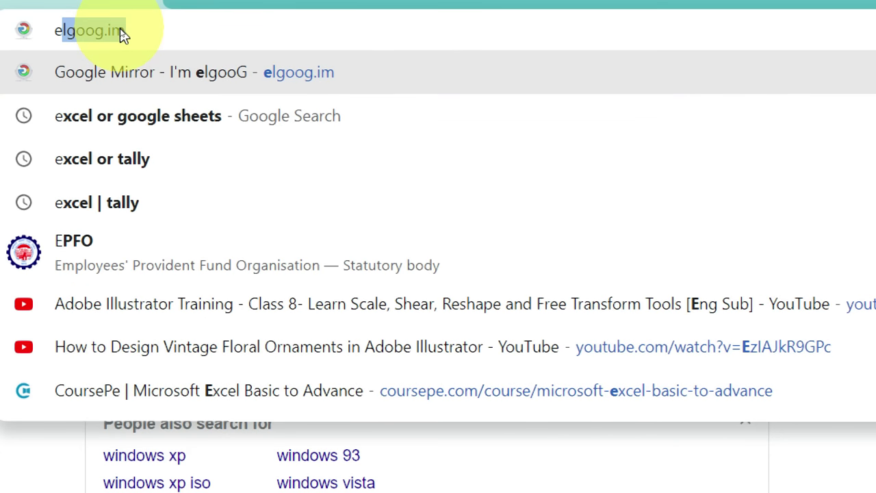
pyautogui.press('Right')
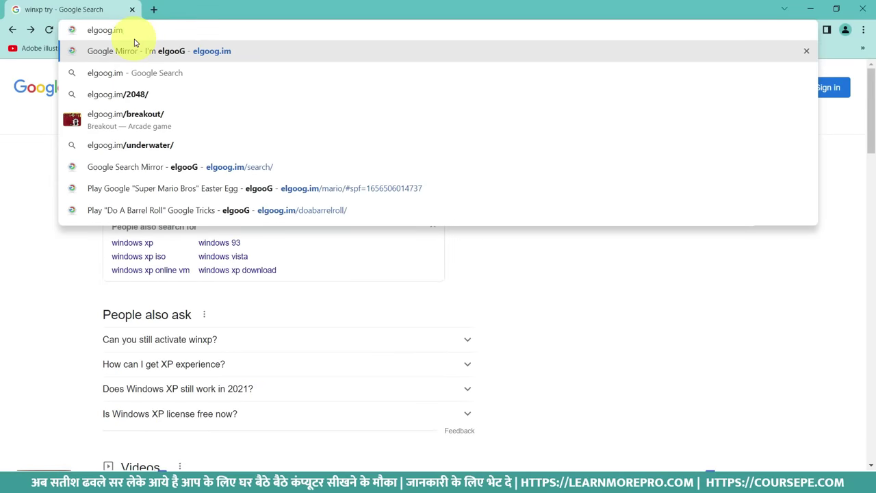
pyautogui.click(134, 46)
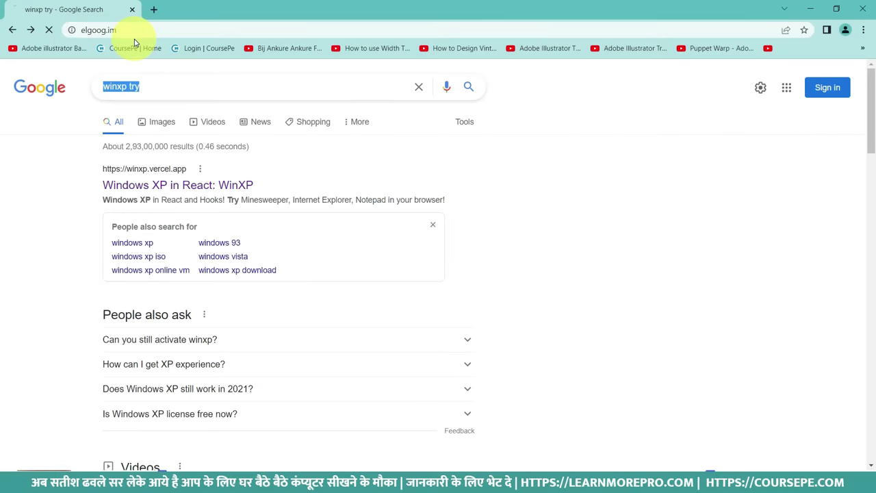
# Look through the list of Google Easter eggs and open the Underwater Search experience.
pyautogui.scroll(-9, 297, 180)
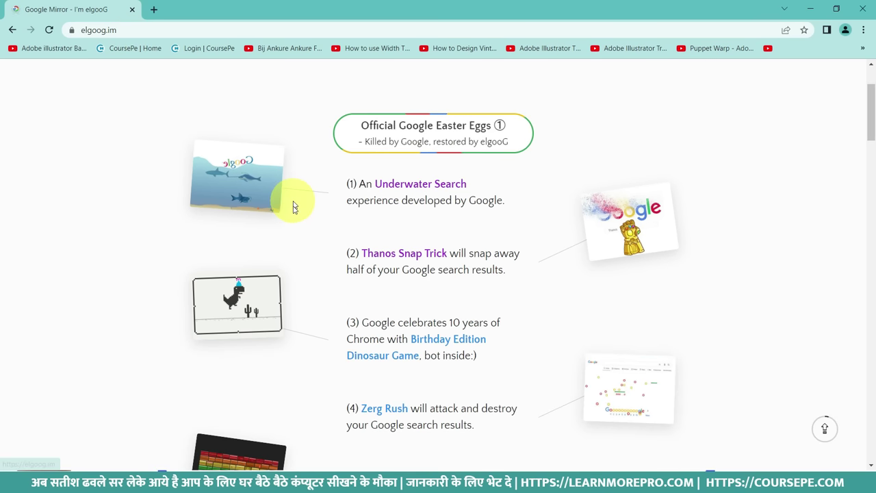
pyautogui.scroll(-8, 298, 241)
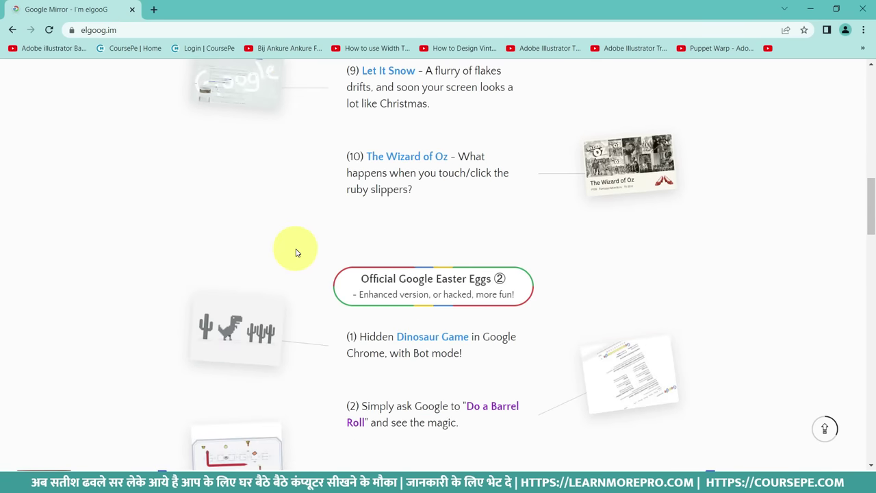
pyautogui.scroll(-2, 297, 277)
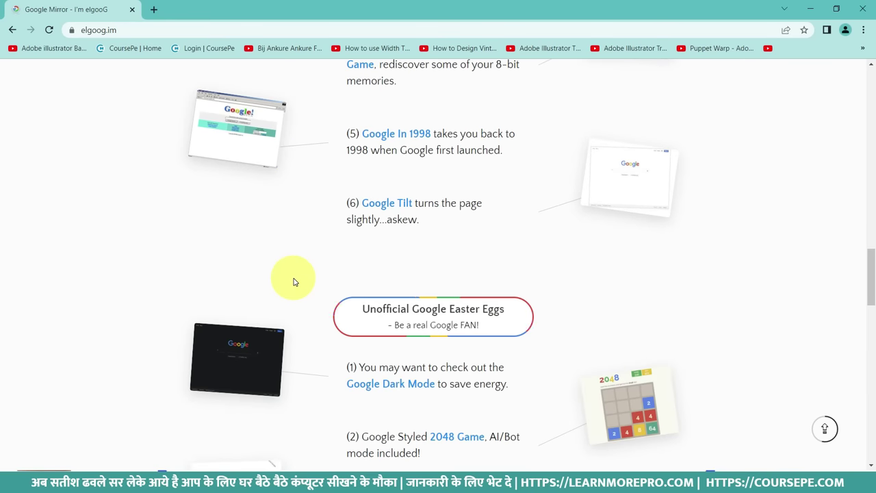
pyautogui.scroll(12, 294, 281)
pyautogui.scroll(2, 296, 284)
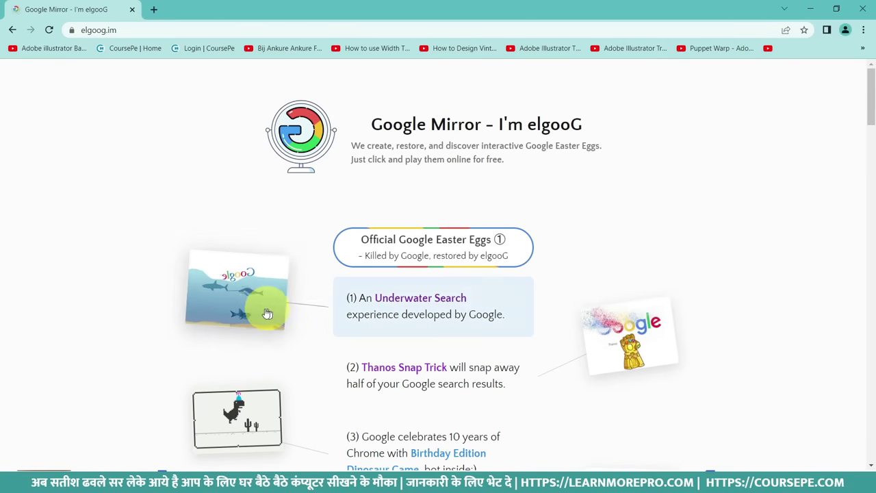
pyautogui.click(252, 298)
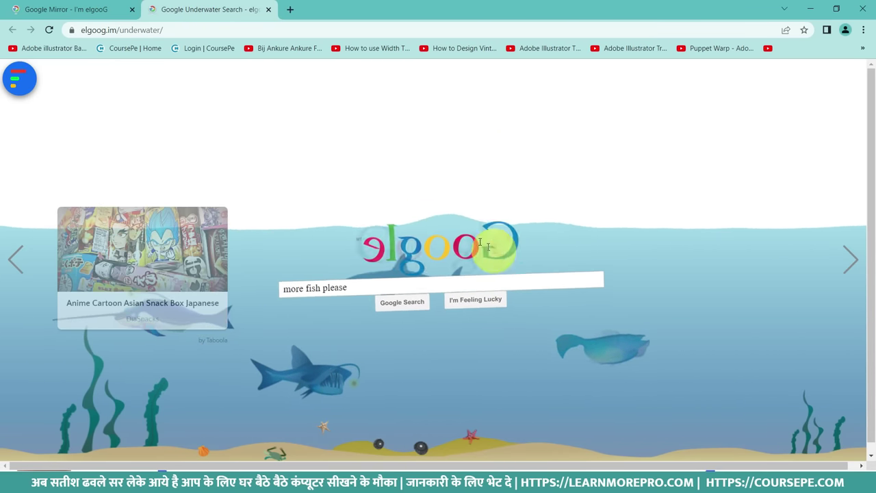
# Play with the floating Google logo, dismiss the snack box ad, and return to the elgooG home page.
pyautogui.moveTo(538, 235); pyautogui.dragTo(493, 251)
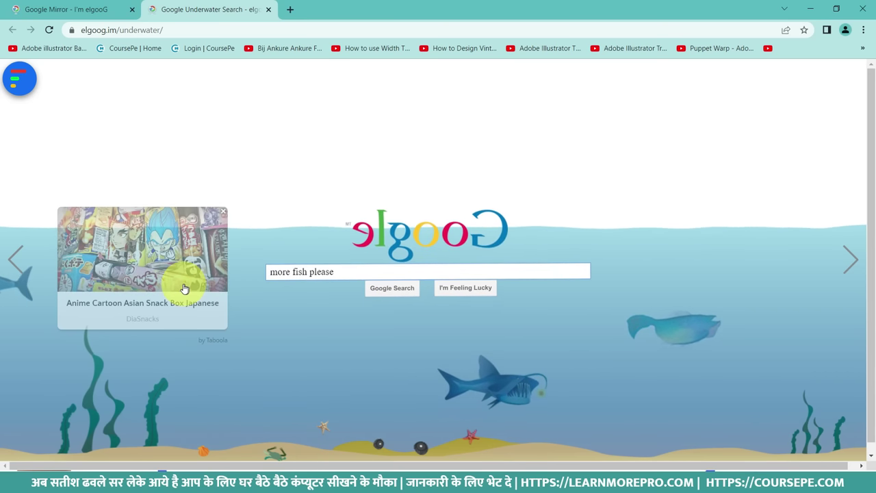
pyautogui.click(221, 212)
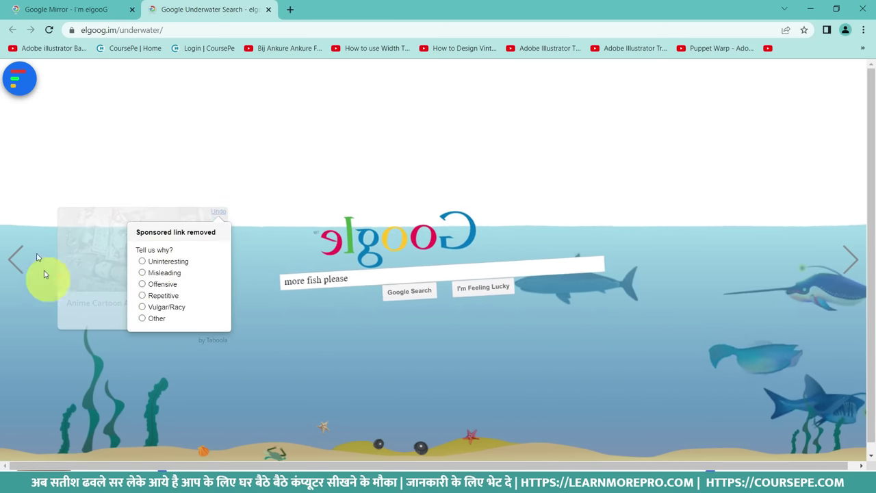
pyautogui.click(16, 256)
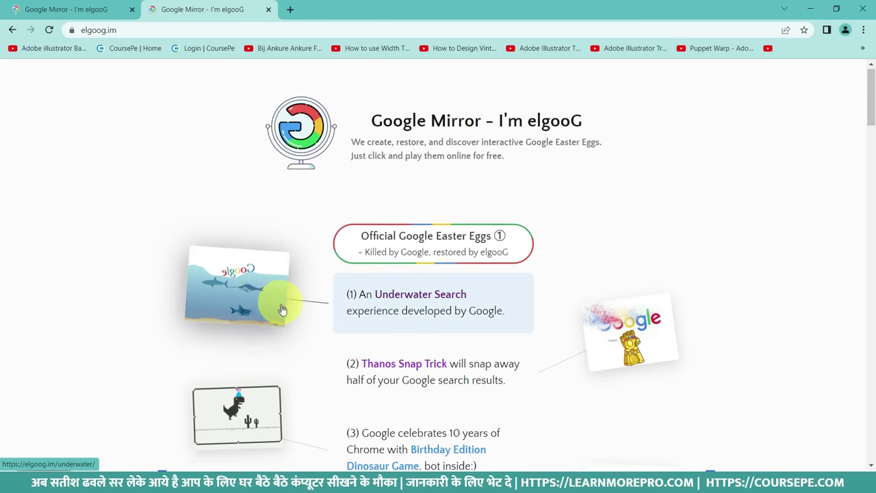
# Open Google Gravity from the unofficial Easter eggs and toss the fallen Google logo and page pieces around.
pyautogui.scroll(-5, 281, 315)
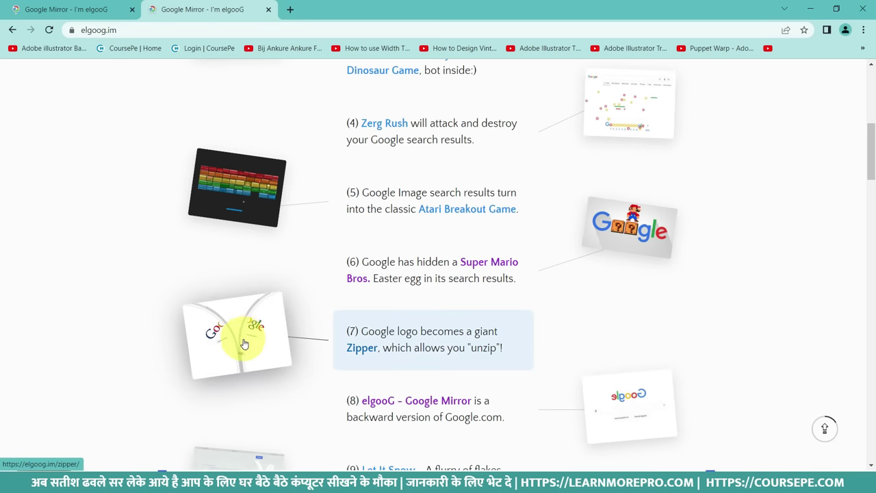
pyautogui.scroll(-8, 243, 344)
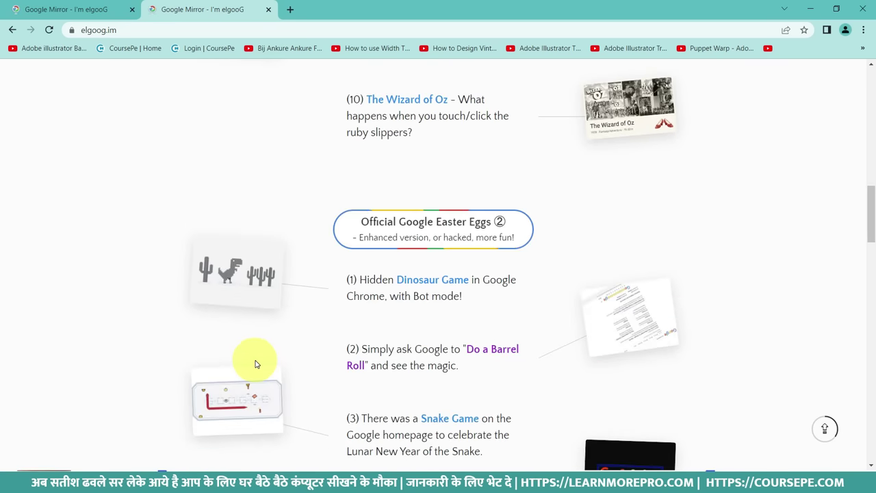
pyautogui.scroll(-5, 255, 363)
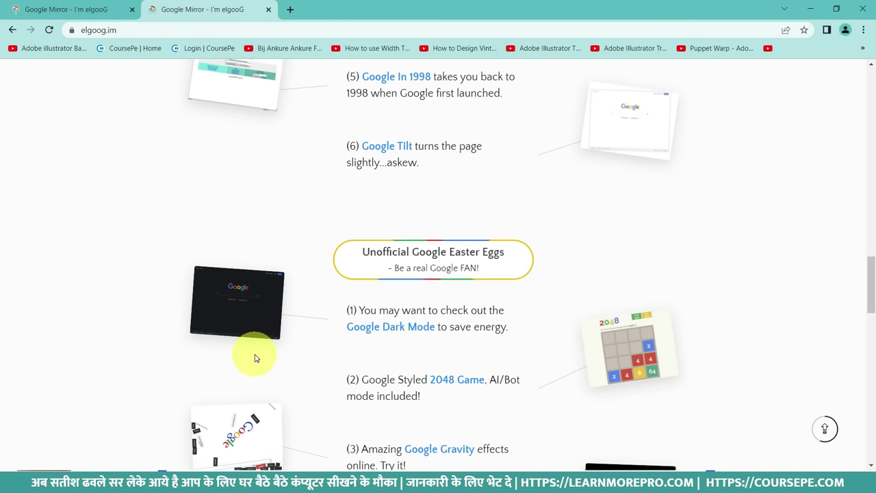
pyautogui.scroll(-4, 255, 358)
pyautogui.click(232, 207)
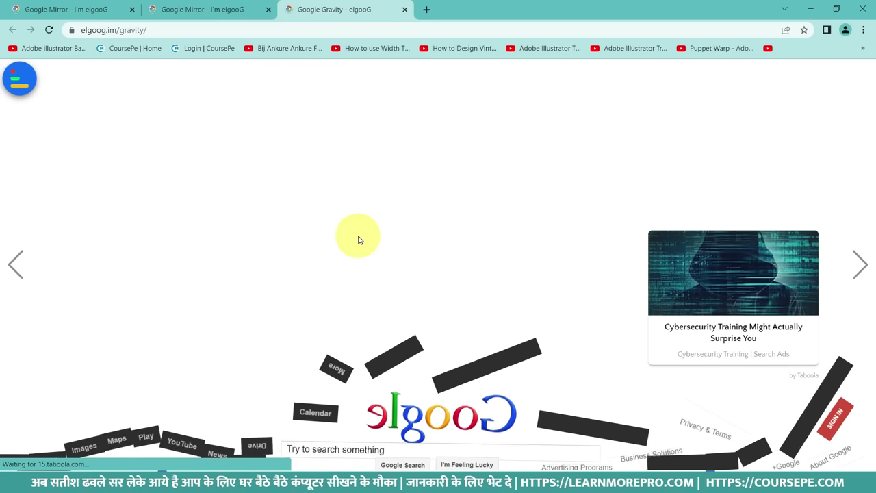
pyautogui.moveTo(444, 416); pyautogui.dragTo(246, 415)
pyautogui.moveTo(845, 406); pyautogui.dragTo(730, 401)
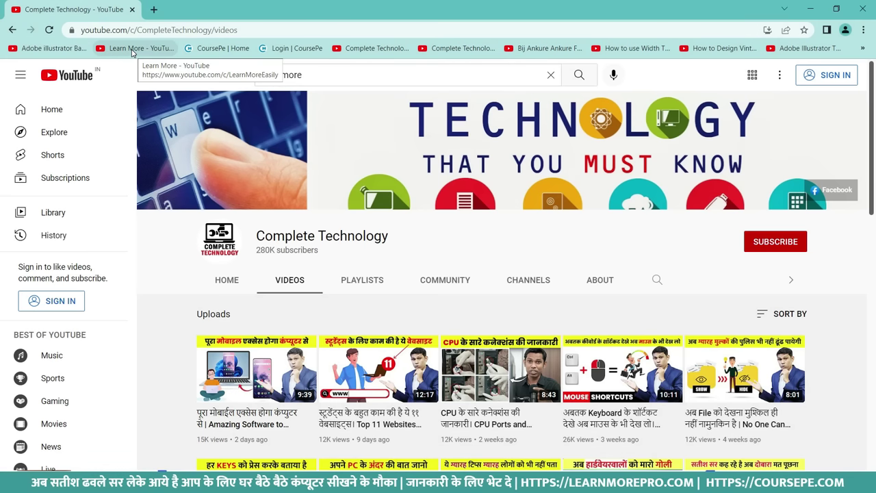
# Open the bookmarked Learn More YouTube channel and look over its home page down to the subscribed channels.
pyautogui.click(134, 49)
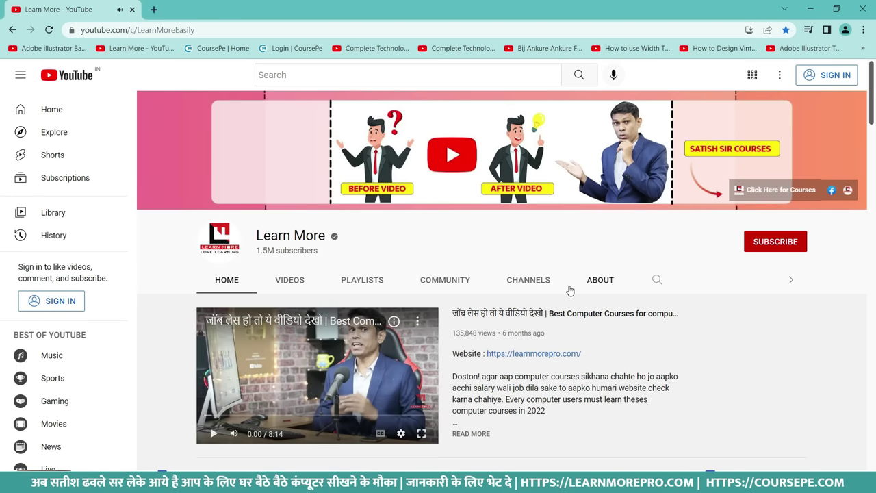
pyautogui.scroll(-4, 570, 291)
pyautogui.scroll(2, 479, 336)
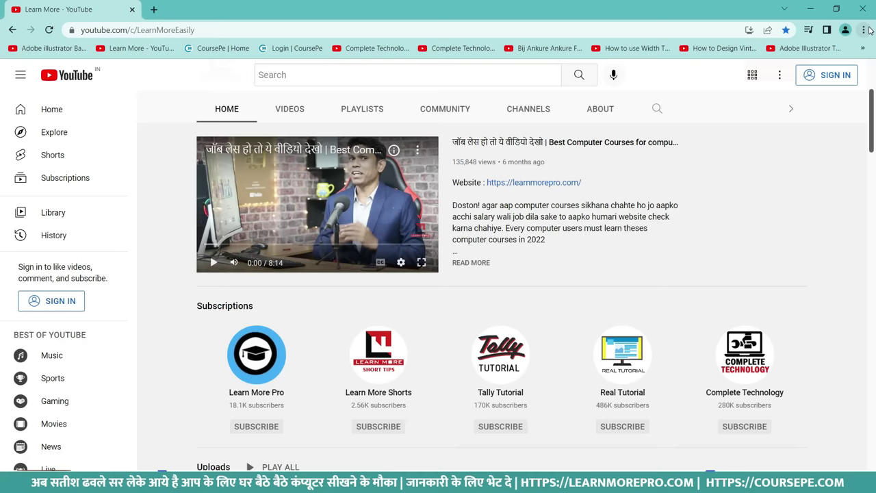
# Hide the bookmarks bar through the browser's bookmark options and show it again the same way.
pyautogui.click(865, 30)
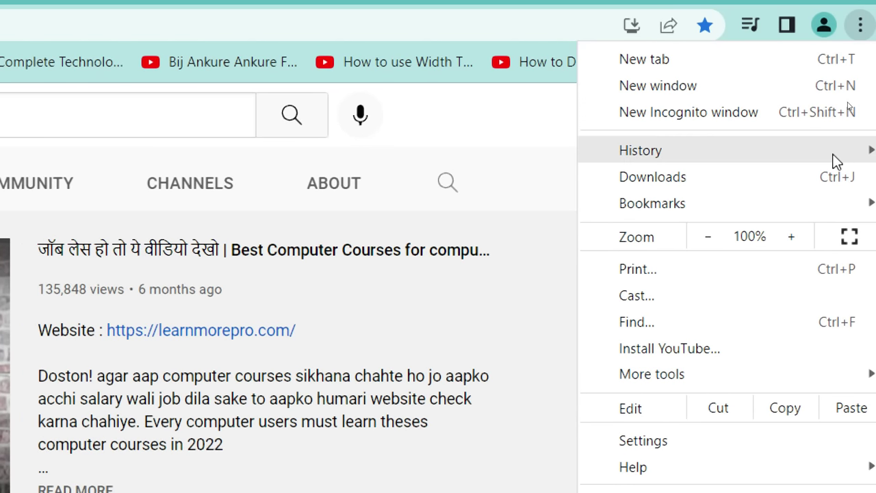
pyautogui.moveTo(824, 202)
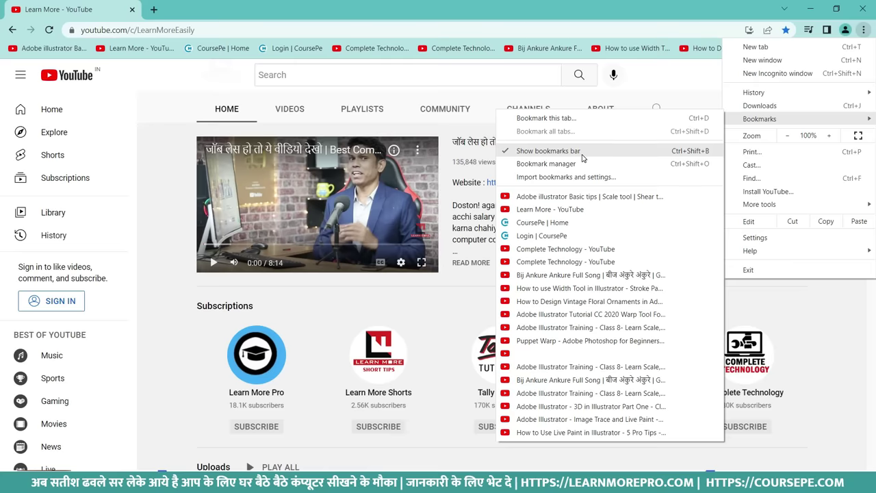
pyautogui.click(582, 153)
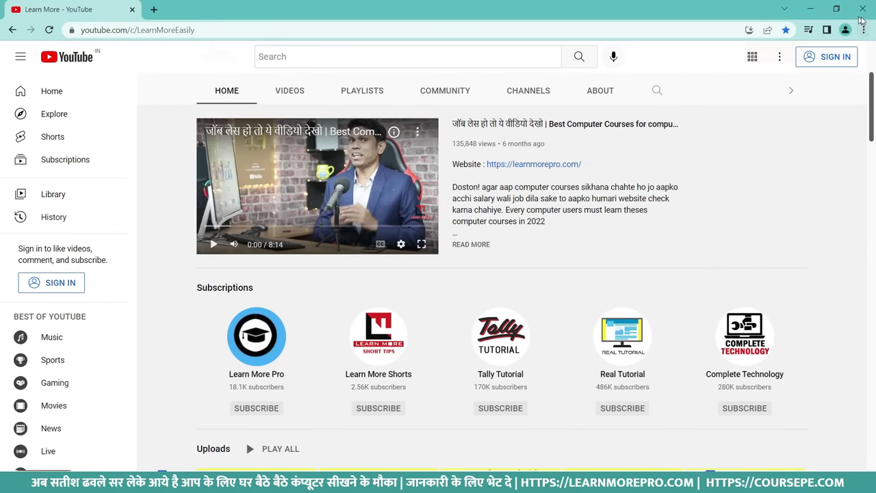
pyautogui.click(866, 30)
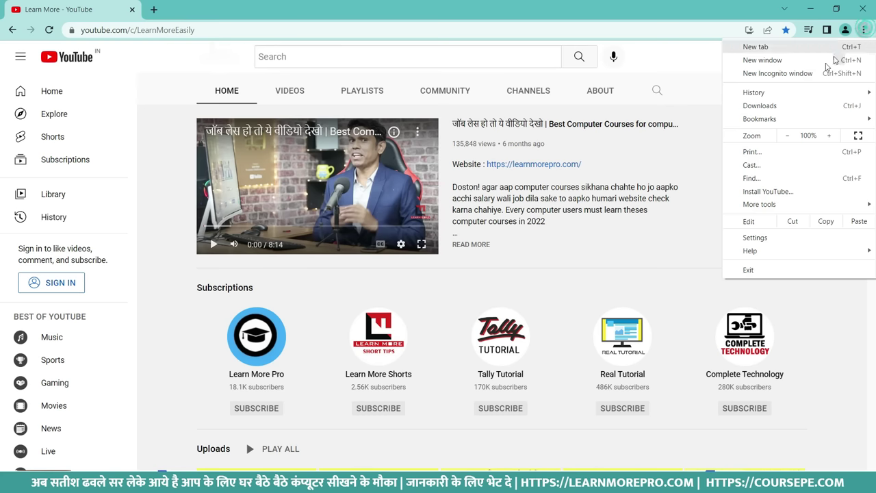
pyautogui.click(798, 117)
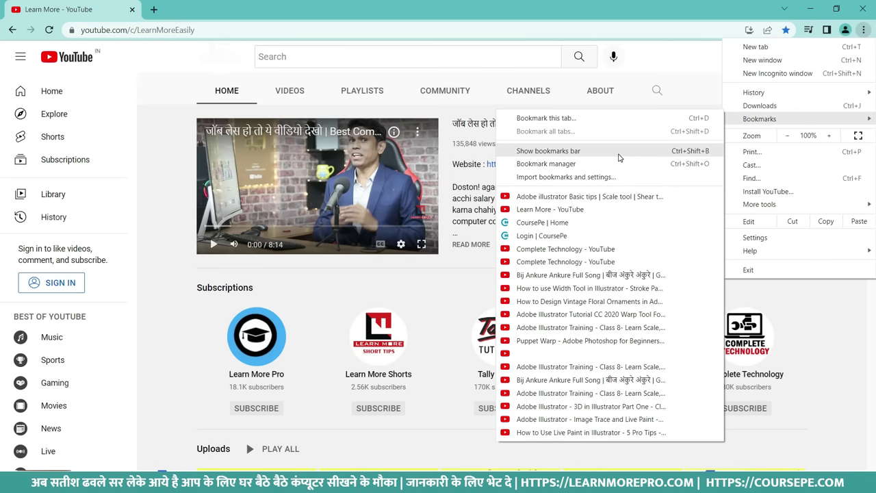
pyautogui.click(618, 157)
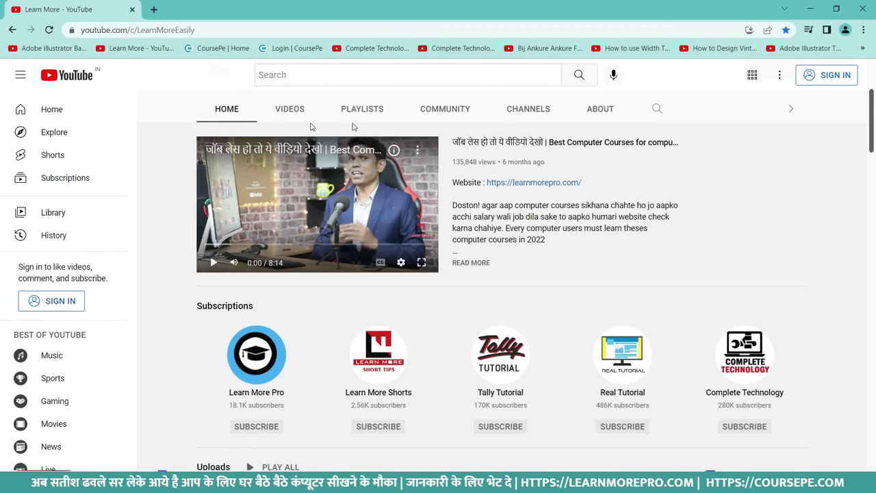
# Open the Real Tutorial channel's videos page and add it to the bookmarks bar right after the Learn More bookmark.
pyautogui.click(613, 370)
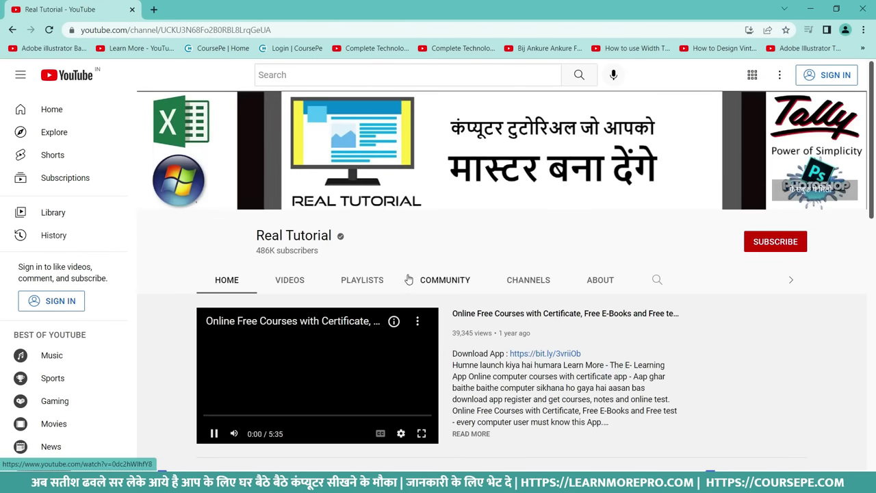
pyautogui.click(284, 286)
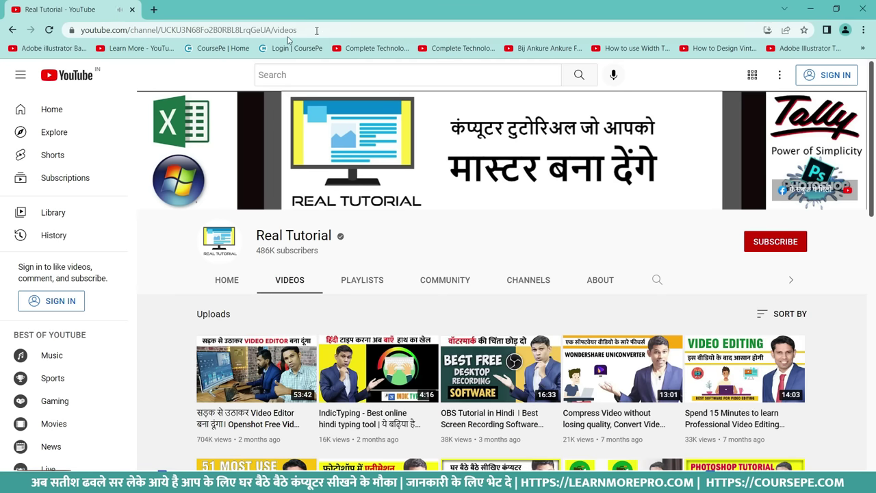
pyautogui.click(179, 30)
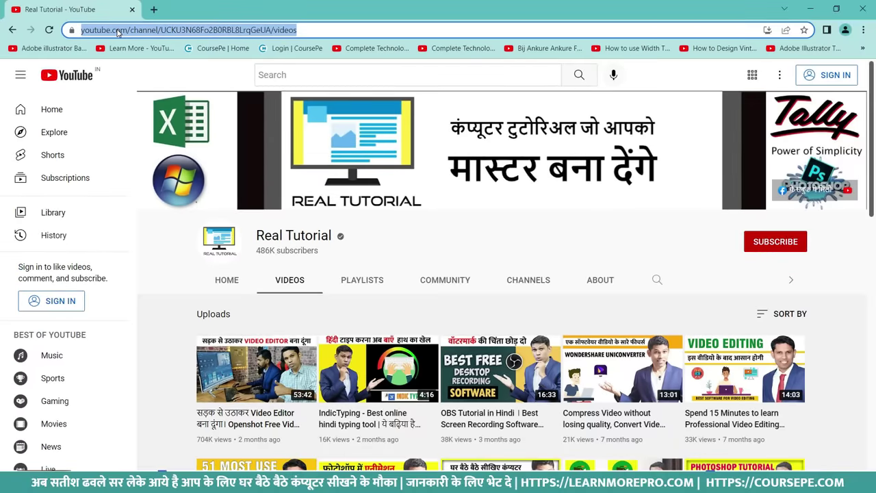
pyautogui.moveTo(118, 32)
pyautogui.mouseDown()
pyautogui.moveTo(235, 48)
pyautogui.moveTo(103, 48)
pyautogui.moveTo(179, 46)
pyautogui.moveTo(178, 31)
pyautogui.mouseUp()
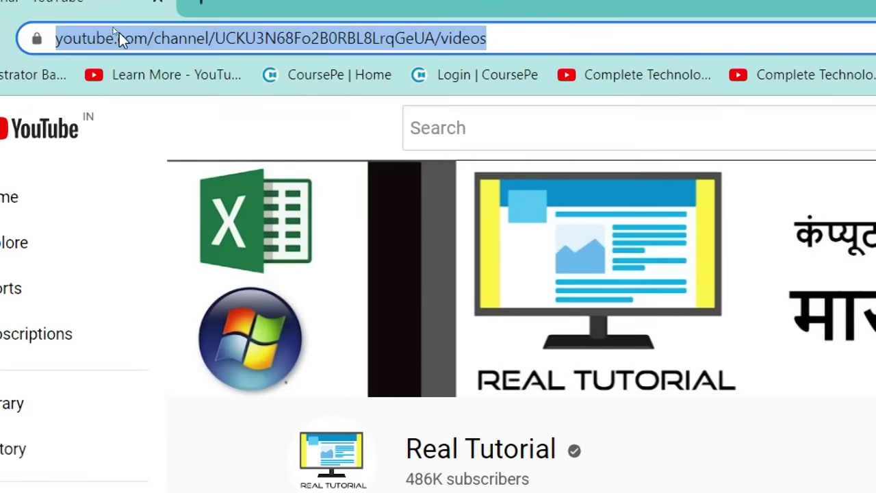
pyautogui.moveTo(119, 33); pyautogui.dragTo(276, 100)
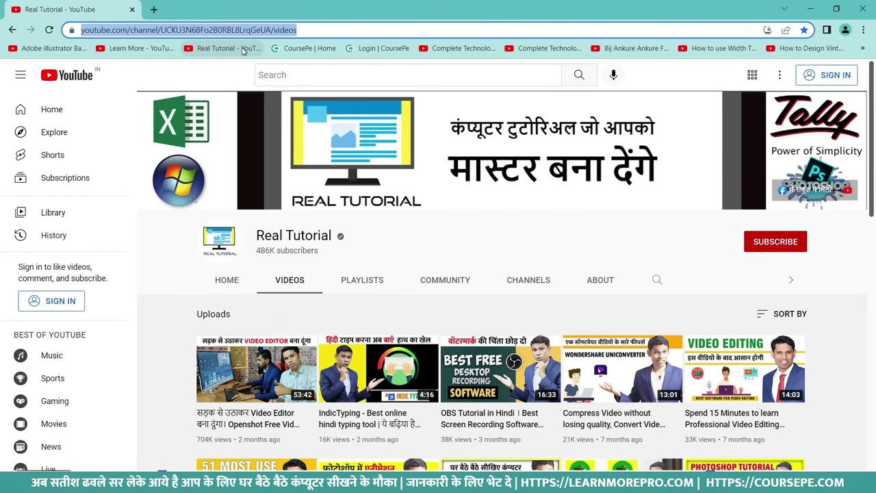
# Toggle the bookmarks bar off and on several times, leaving it shown, and deselect the page address.
pyautogui.hotkey('ctrl', 'shift', 'b')
pyautogui.hotkey('ctrl', 'shift', 'b')
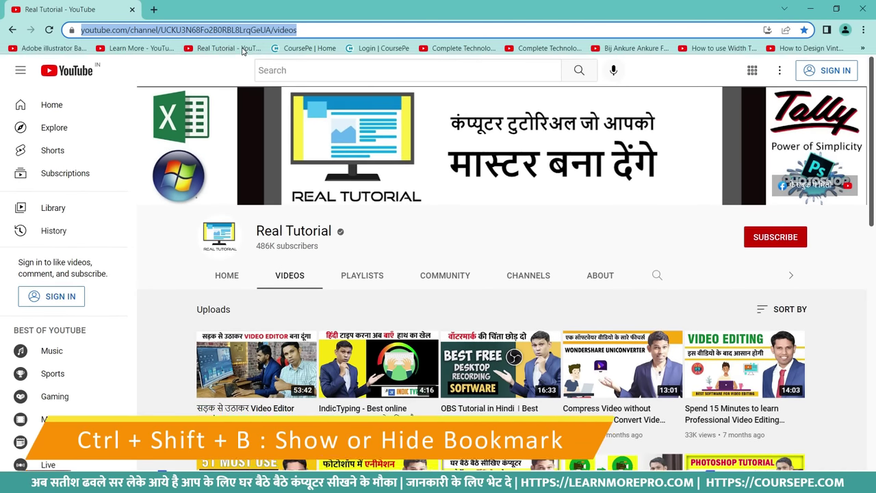
pyautogui.hotkey('ctrl', 'shift', 'b')
pyautogui.hotkey('ctrl', 'shift', 'b')
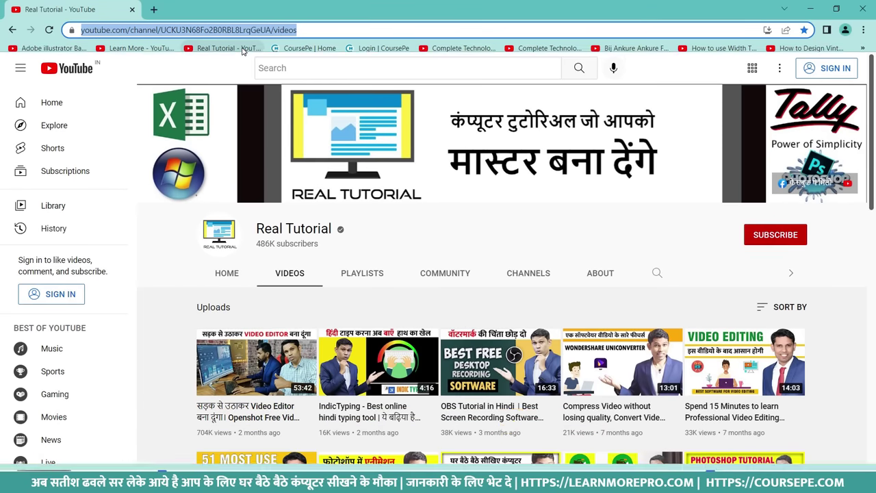
pyautogui.hotkey('ctrl', 'shift', 'b')
pyautogui.hotkey('ctrl', 'shift', 'b')
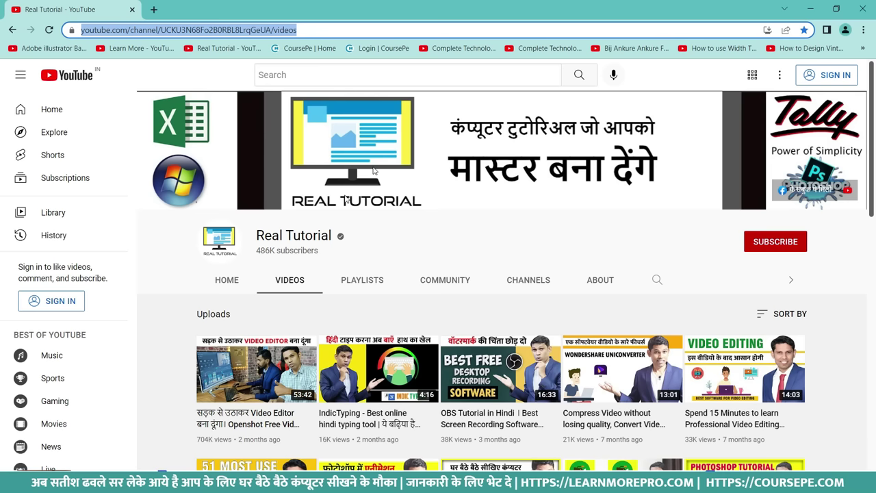
pyautogui.click(174, 316)
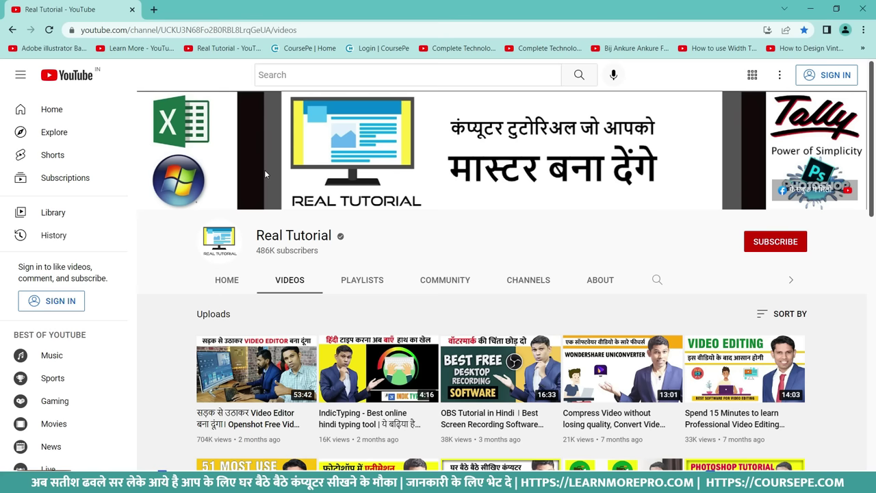
# Open the full browsing history, going back to the Real Tutorial page and reopening it once, and look through today's visited sites.
pyautogui.hotkey('ctrl', 'h')
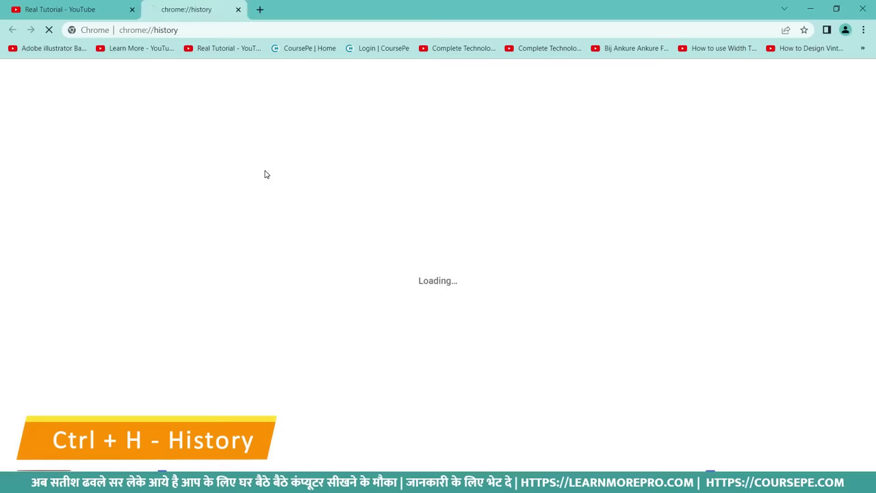
pyautogui.hotkey('ctrl', 'Tab')
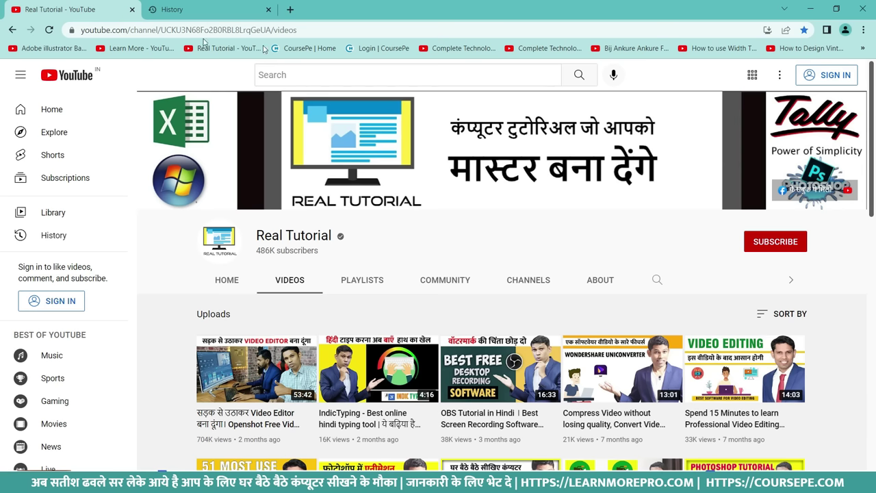
pyautogui.click(865, 33)
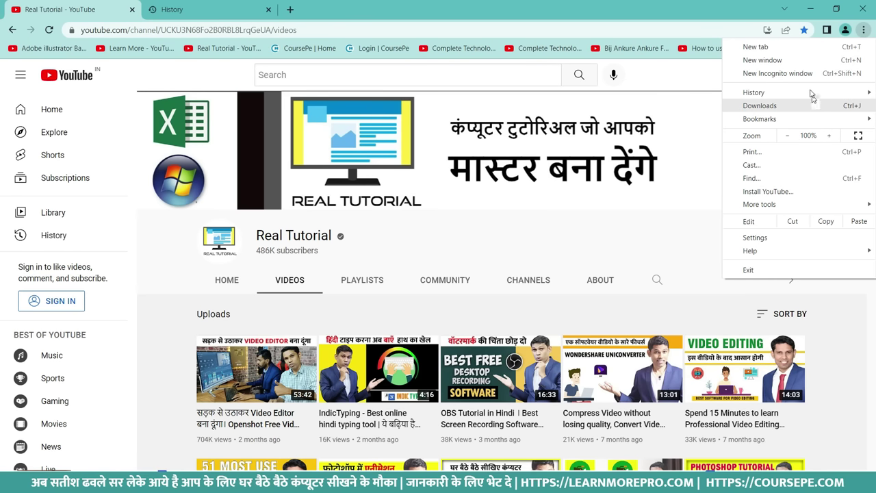
pyautogui.moveTo(811, 93)
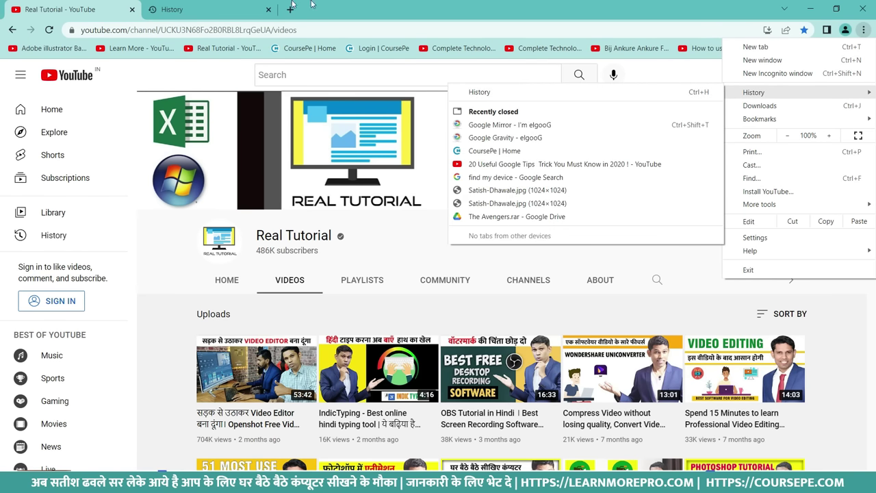
pyautogui.click(559, 94)
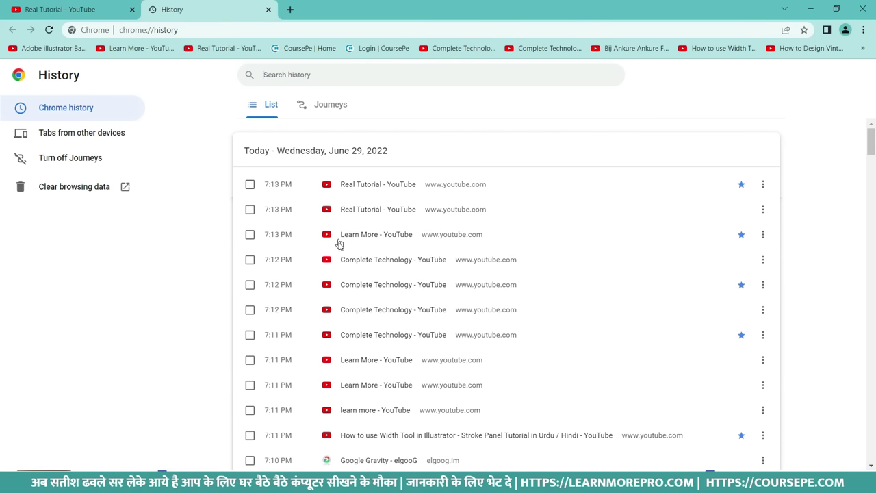
pyautogui.scroll(-2, 343, 261)
pyautogui.scroll(-2, 346, 274)
pyautogui.scroll(3, 348, 277)
pyautogui.scroll(-2, 363, 315)
pyautogui.scroll(-5, 381, 356)
pyautogui.scroll(7, 379, 370)
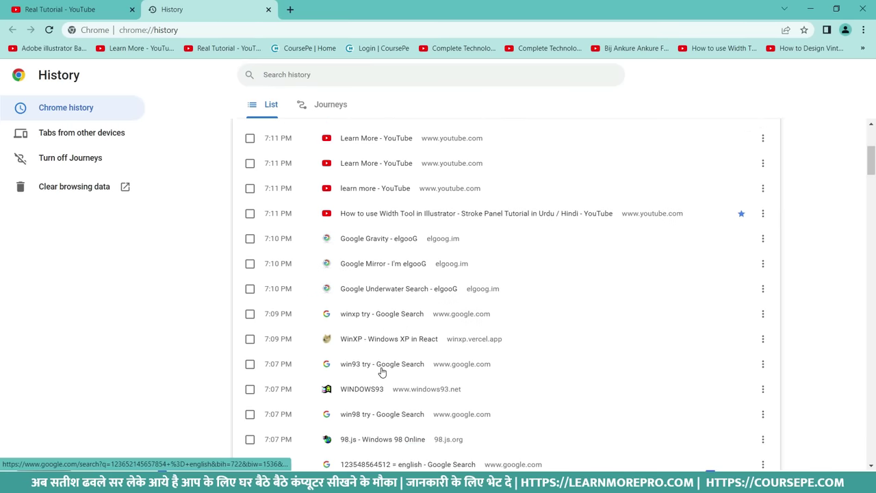
# Select the four most recent history entries one by one and deselect them all again.
pyautogui.click(250, 185)
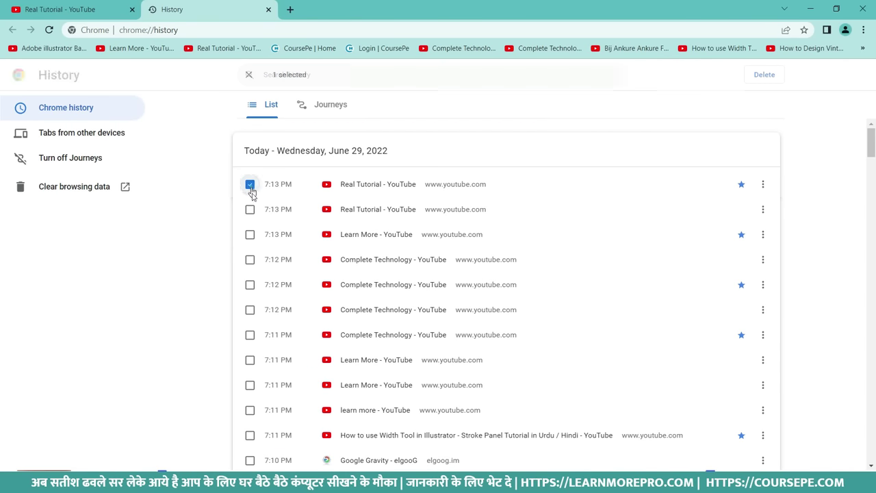
pyautogui.click(250, 210)
pyautogui.click(250, 235)
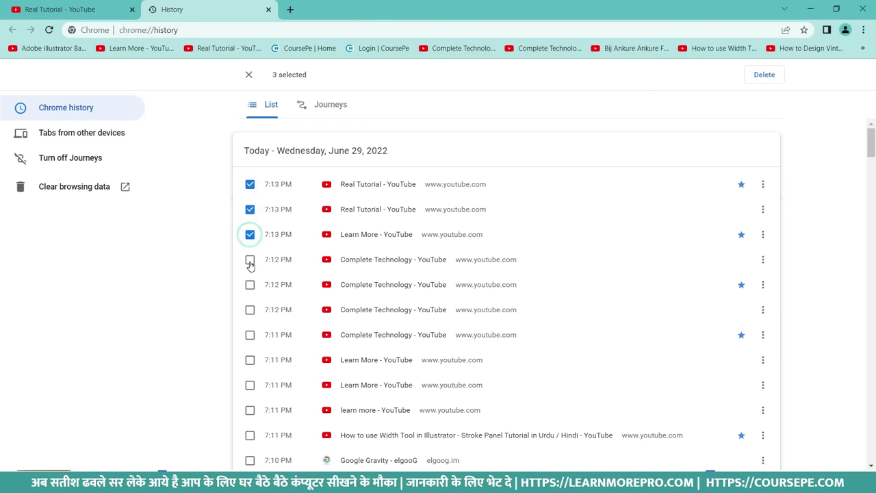
pyautogui.click(250, 260)
pyautogui.click(249, 259)
pyautogui.click(250, 234)
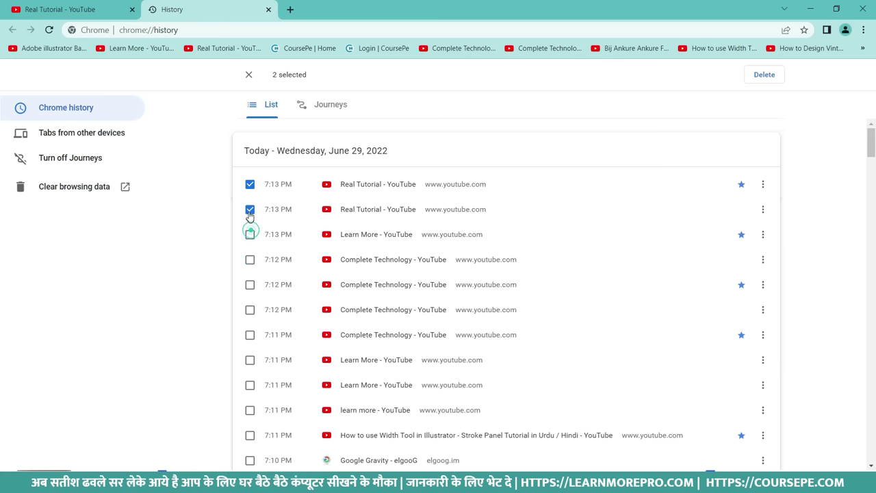
pyautogui.click(250, 209)
pyautogui.click(249, 186)
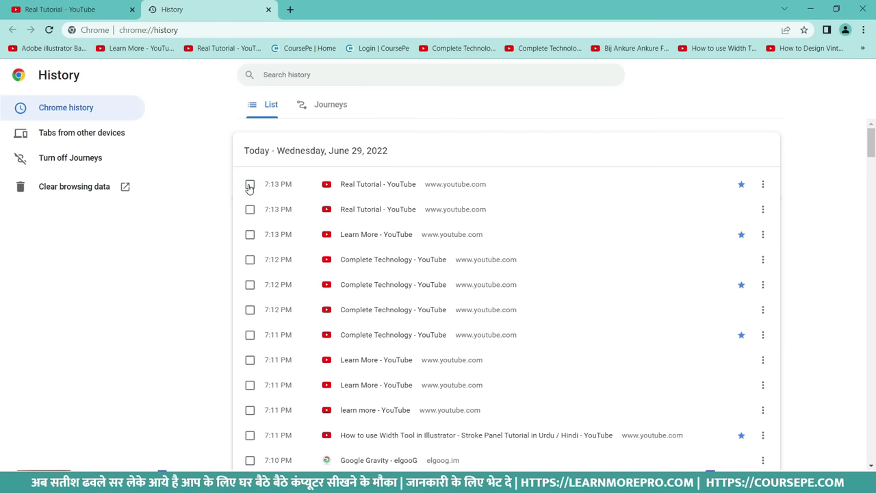
# Open the options for clearing browsing data and set the time range to All time.
pyautogui.click(75, 187)
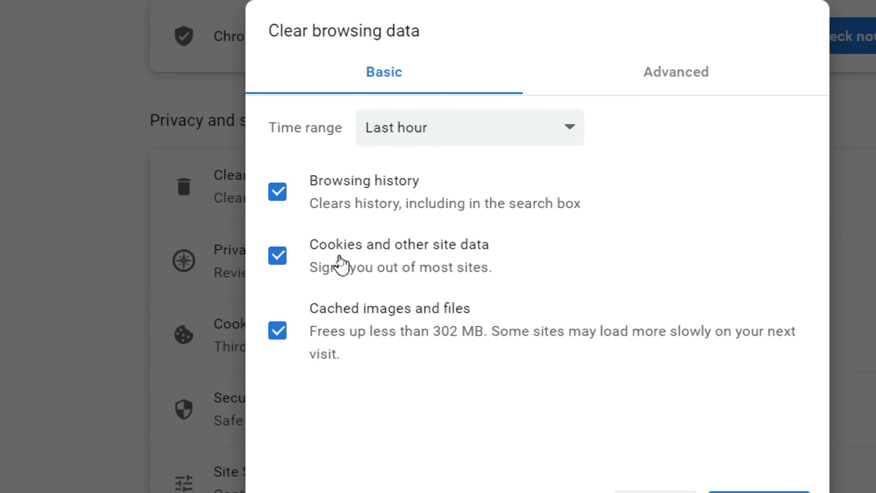
pyautogui.click(488, 132)
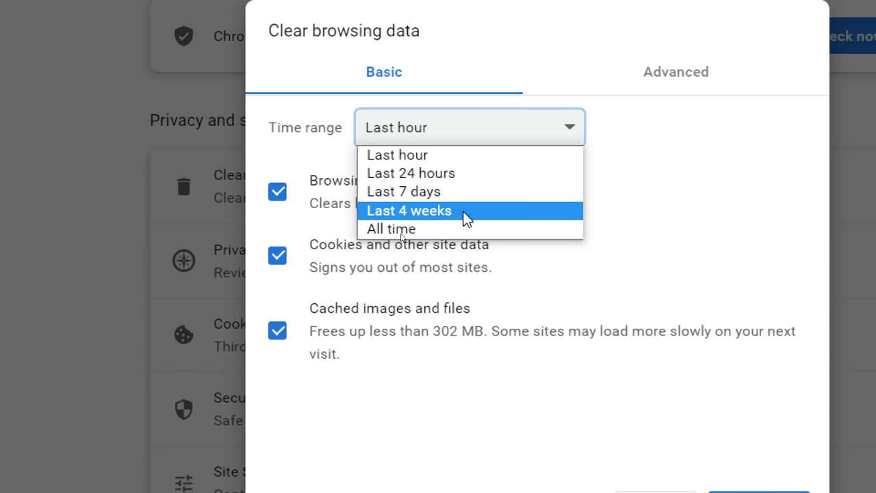
pyautogui.click(714, 231)
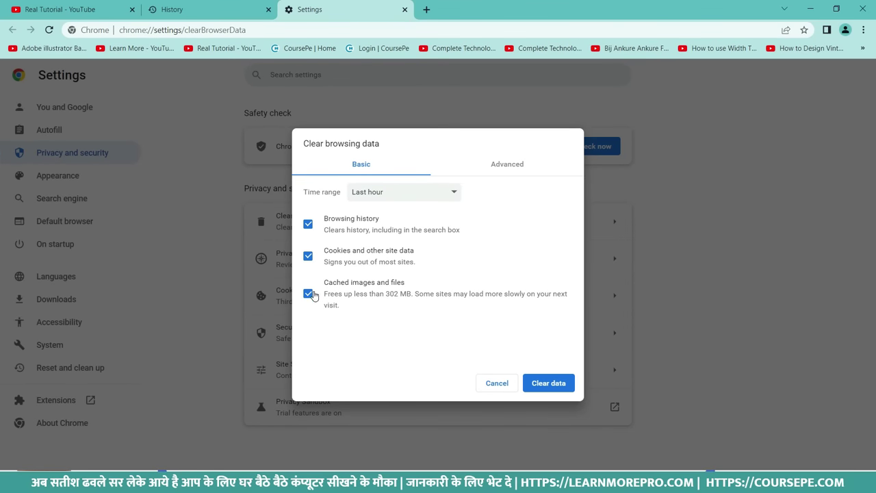
pyautogui.click(447, 193)
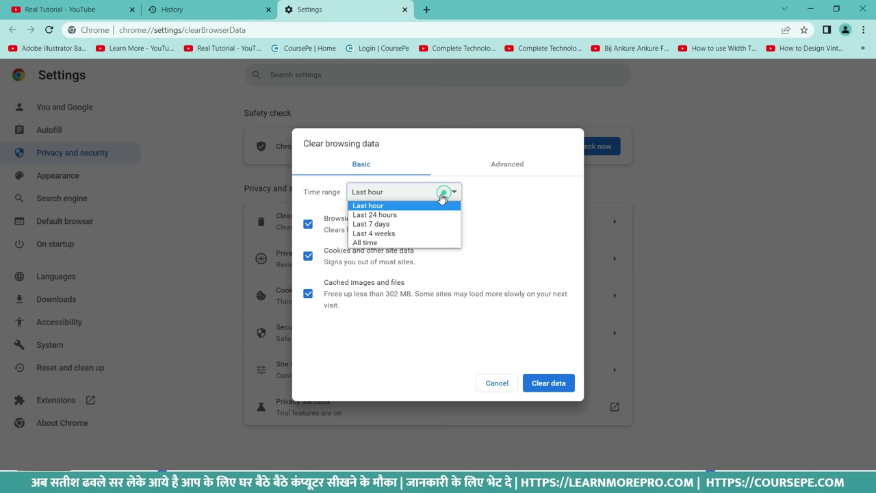
pyautogui.click(382, 243)
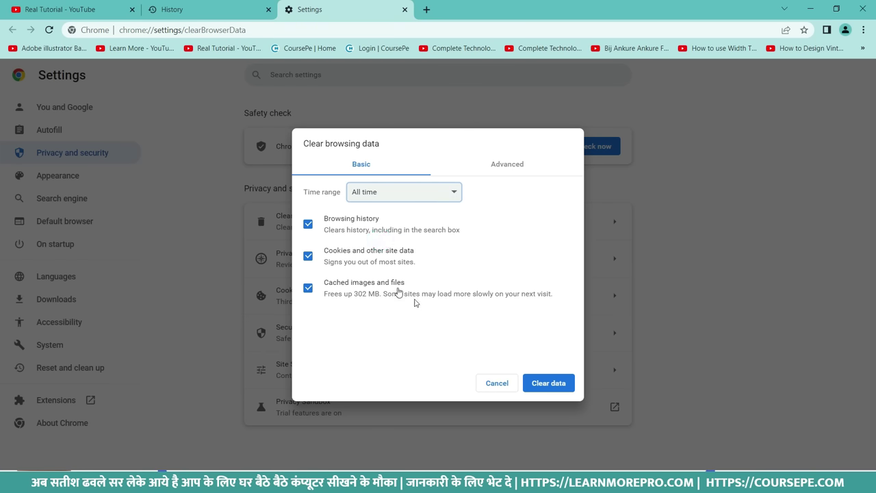
# Exclude cookies and other site data and cached images and files from the clearing, and include both again.
pyautogui.click(308, 257)
pyautogui.click(308, 288)
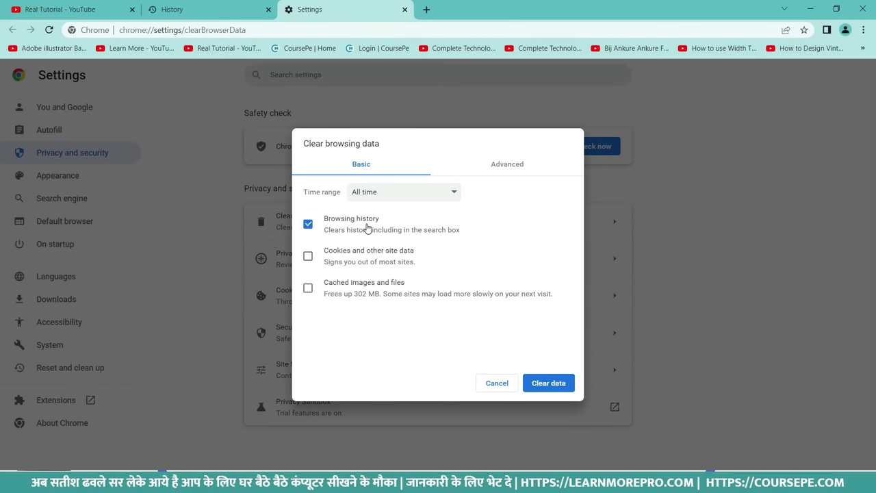
pyautogui.click(309, 256)
pyautogui.click(308, 288)
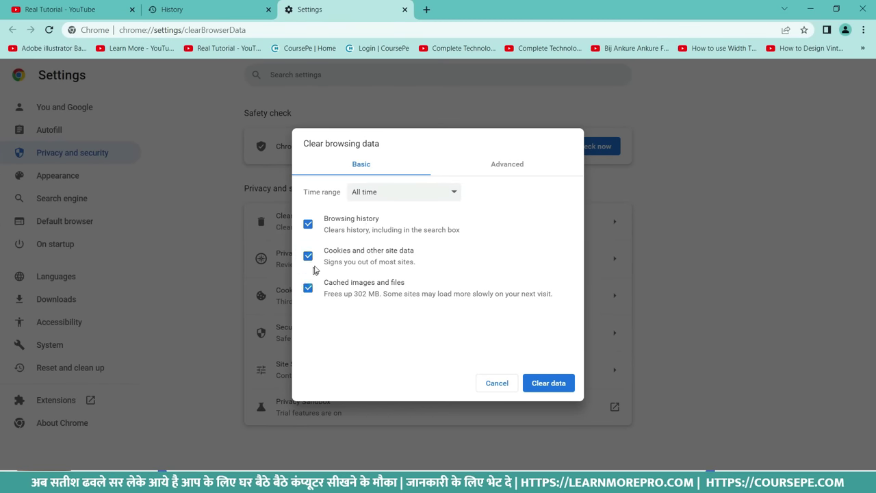
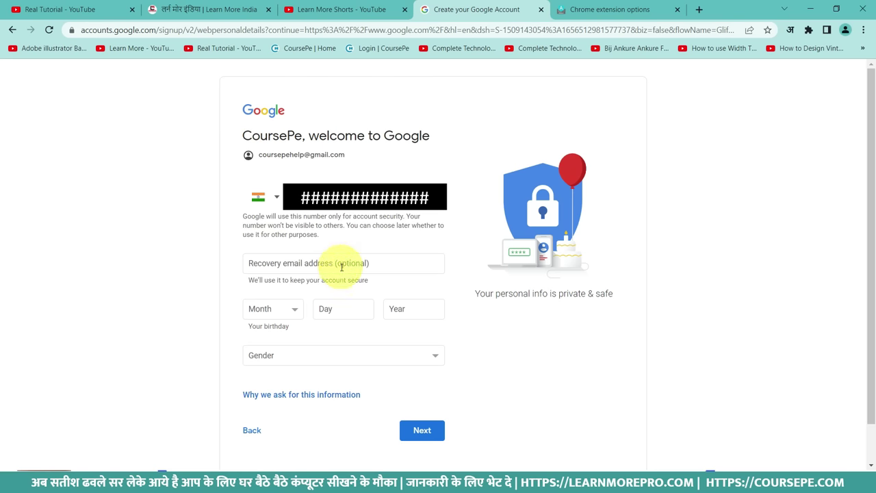
# Enter the account holder's birthday, set the gender to Male, and submit the personal details for the new Google account.
pyautogui.click(291, 314)
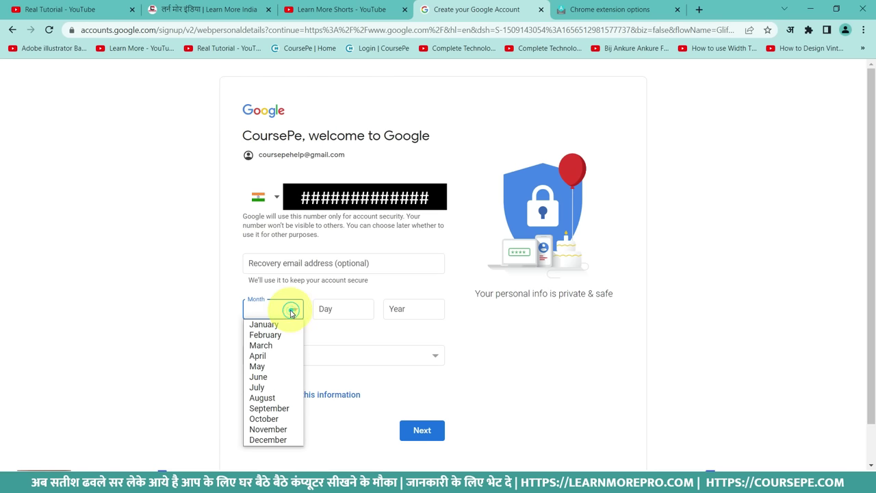
pyautogui.click(274, 405)
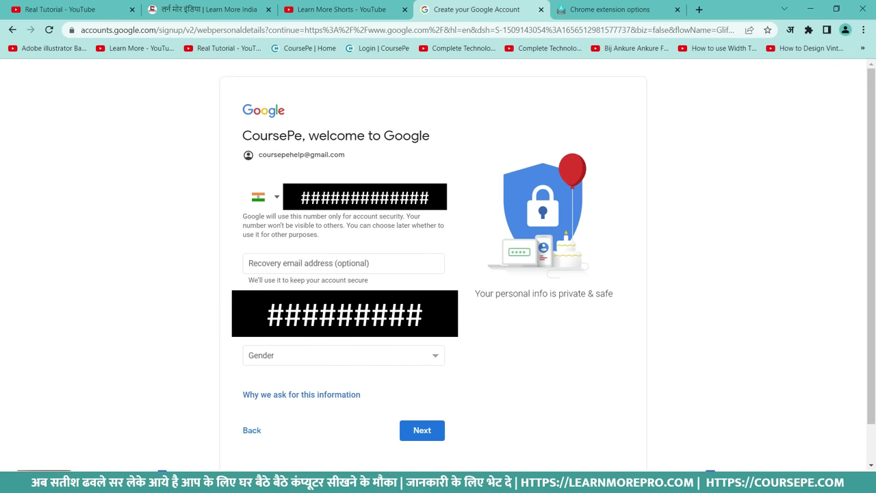
pyautogui.click(294, 358)
pyautogui.click(283, 376)
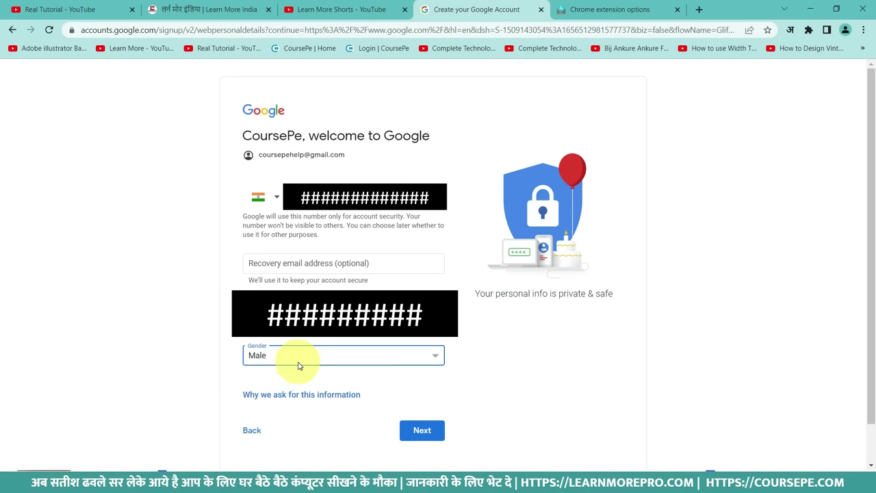
pyautogui.click(422, 434)
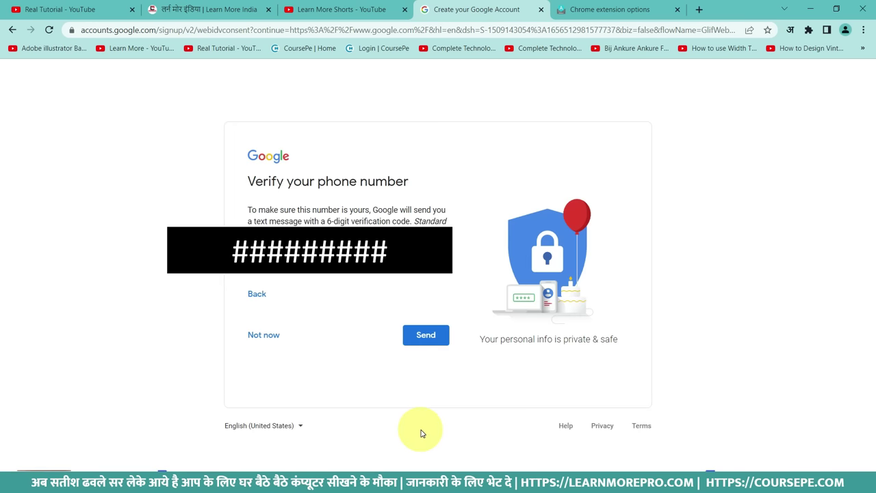
# Request the text-message verification code, verify the phone number with it, and agree to use the number across Google services.
pyautogui.click(424, 339)
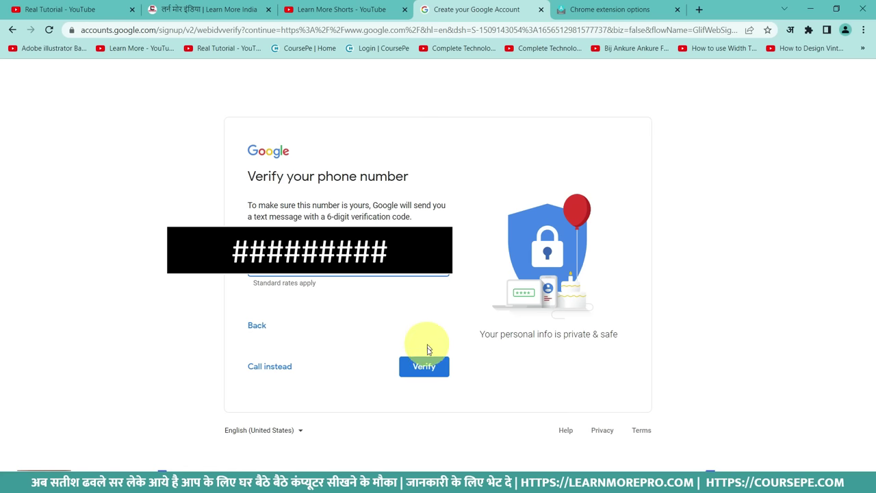
pyautogui.click(425, 367)
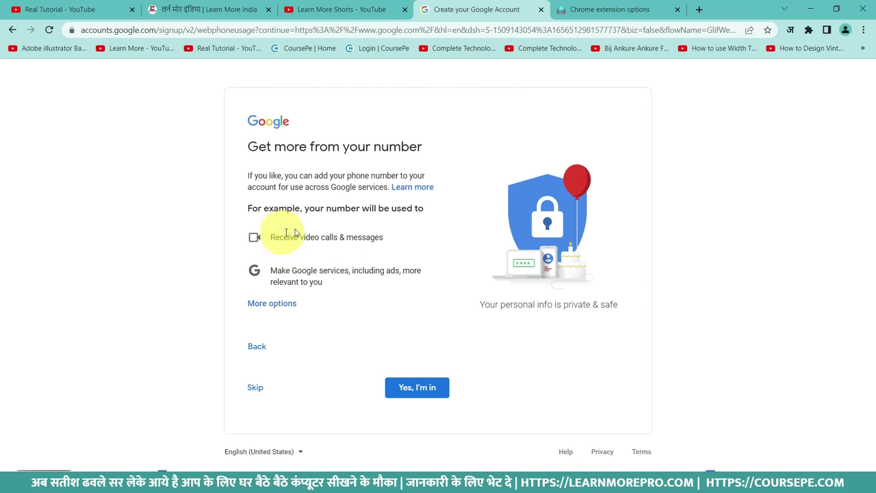
pyautogui.click(415, 389)
# Agree to Google's privacy and terms to finish creating the account, and open its Gmail inbox.
pyautogui.scroll(-2, 386, 353)
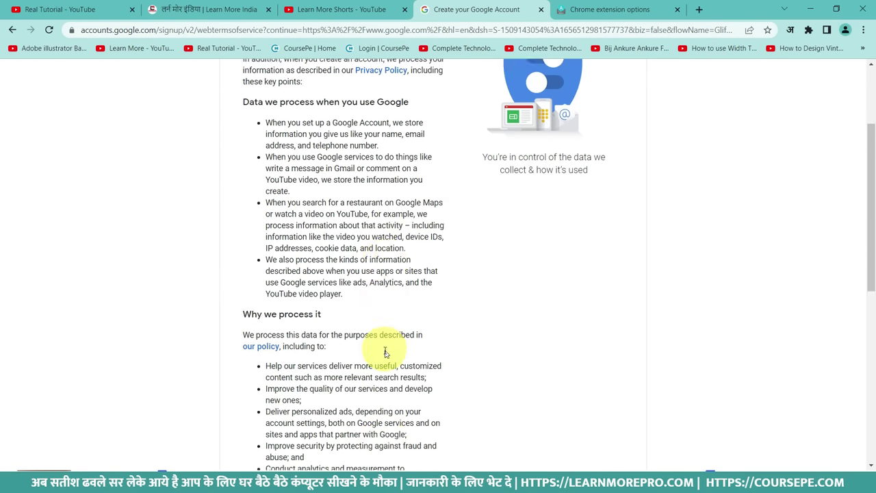
pyautogui.scroll(-7, 385, 353)
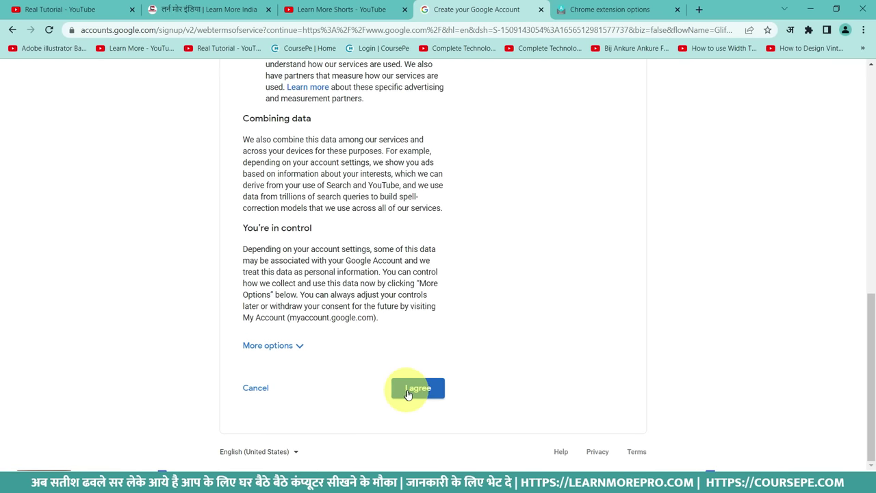
pyautogui.click(408, 395)
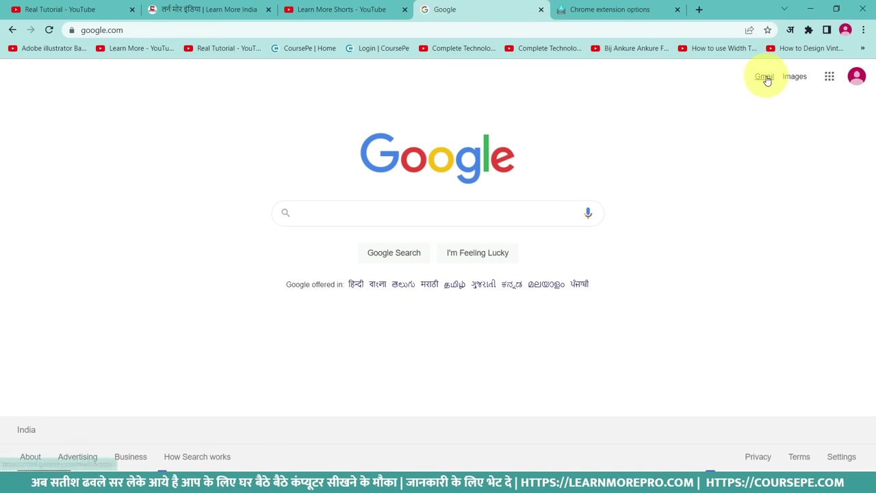
pyautogui.click(764, 77)
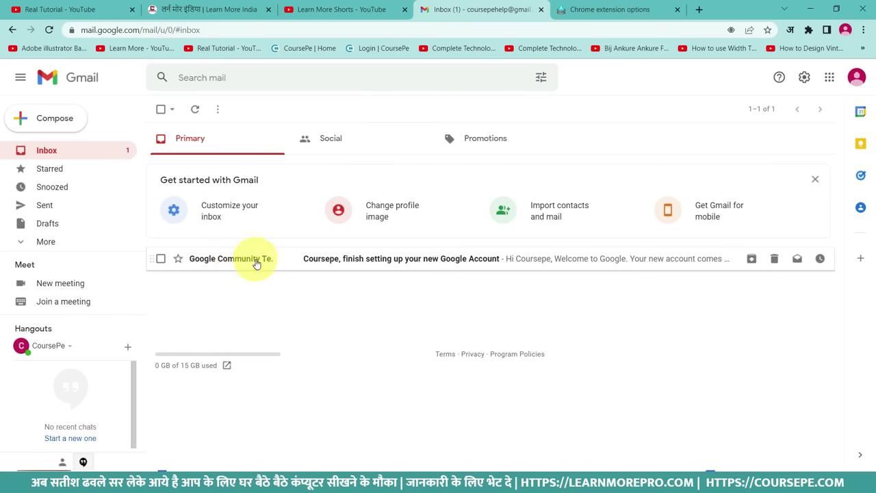
pyautogui.moveTo(249, 266)
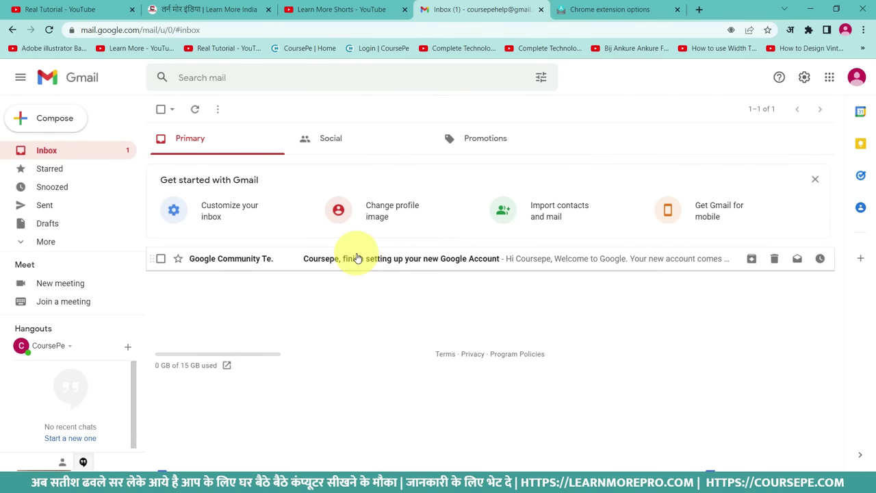
# Upload the portrait photo from the Desktop folder as a new profile picture for the Google account.
pyautogui.click(856, 77)
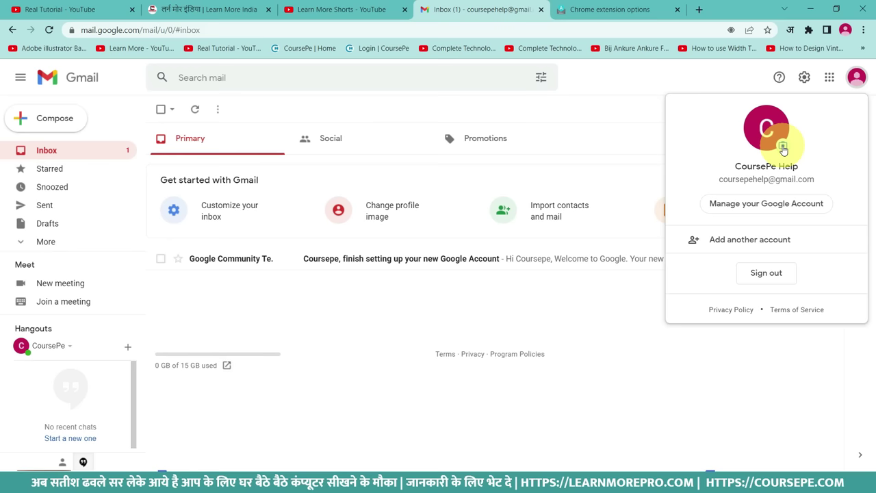
pyautogui.click(783, 148)
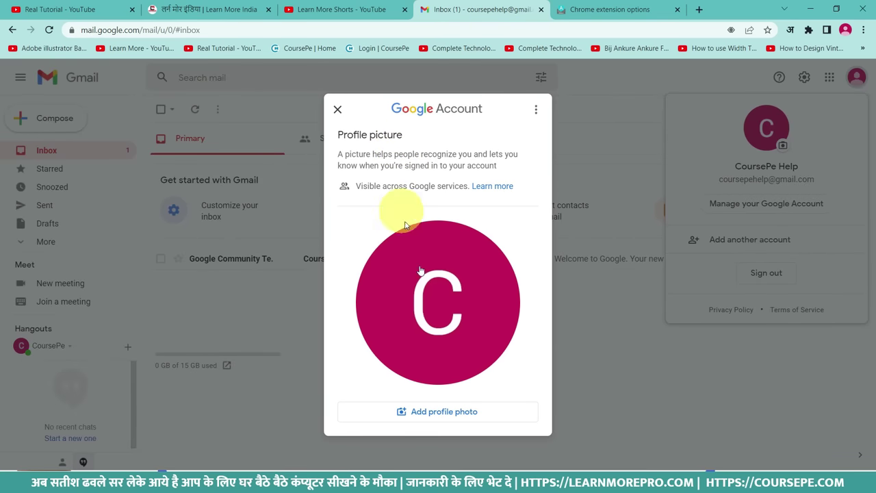
pyautogui.click(450, 413)
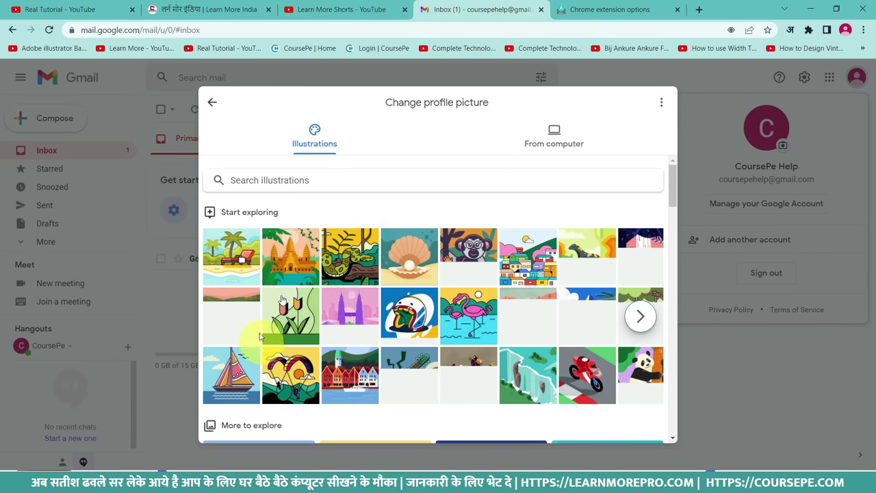
pyautogui.click(554, 140)
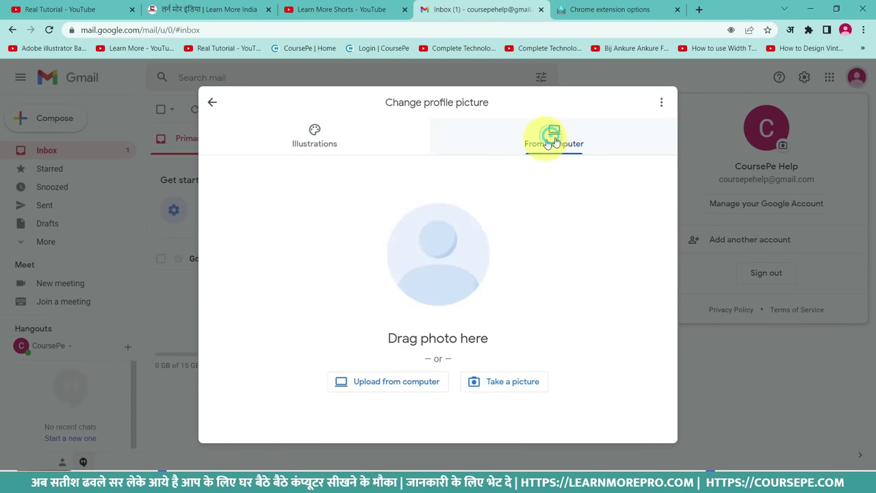
pyautogui.click(407, 389)
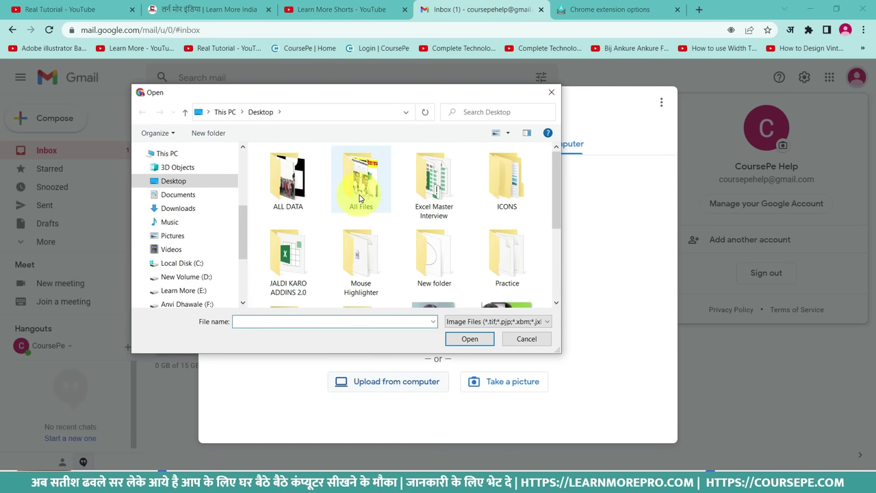
pyautogui.scroll(-1, 185, 240)
pyautogui.click(196, 245)
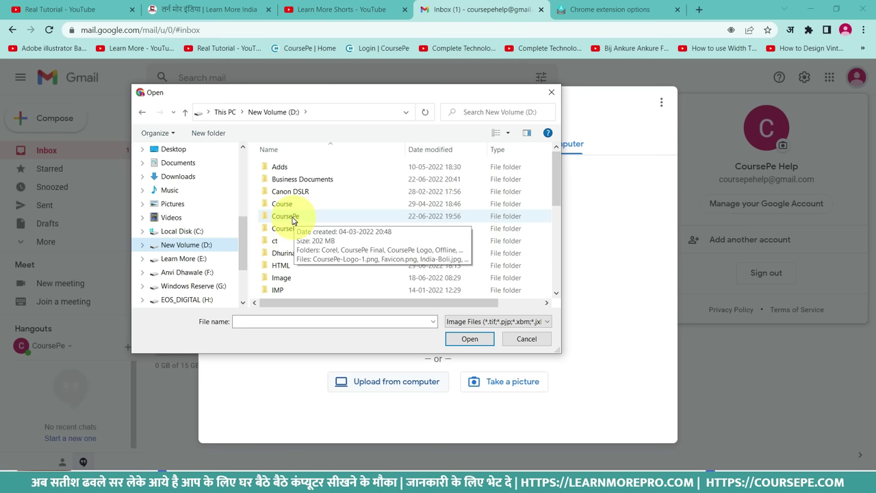
pyautogui.click(174, 149)
pyautogui.doubleClick(433, 258)
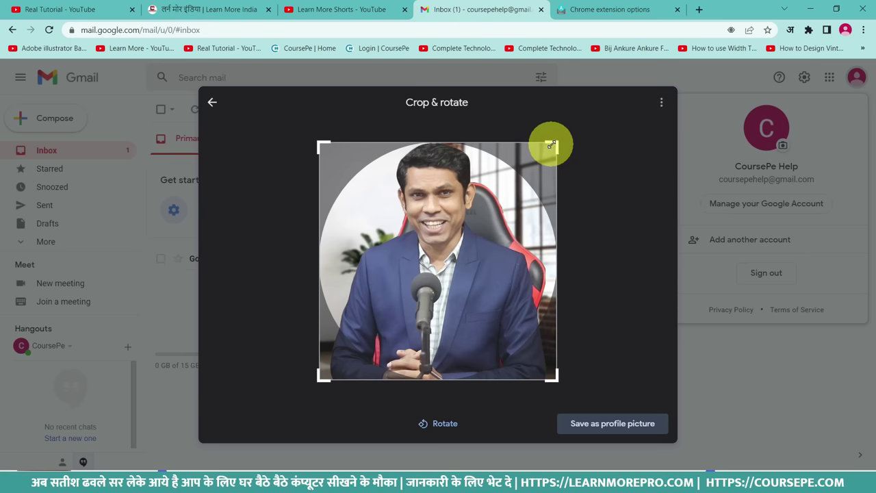
# Crop the portrait closer around the head and shoulders, save it as the profile picture, and check it in the account details.
pyautogui.moveTo(548, 147)
pyautogui.mouseDown()
pyautogui.moveTo(535, 155)
pyautogui.moveTo(557, 140)
pyautogui.mouseUp()
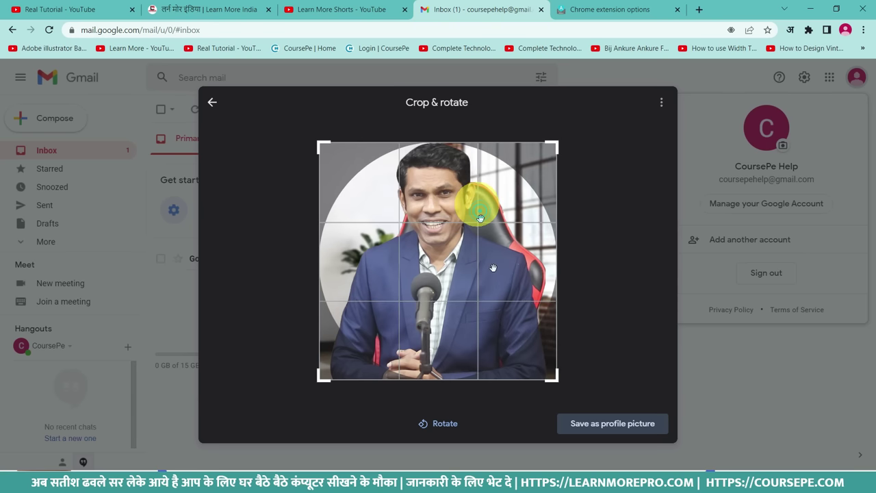
pyautogui.moveTo(551, 377); pyautogui.dragTo(502, 304)
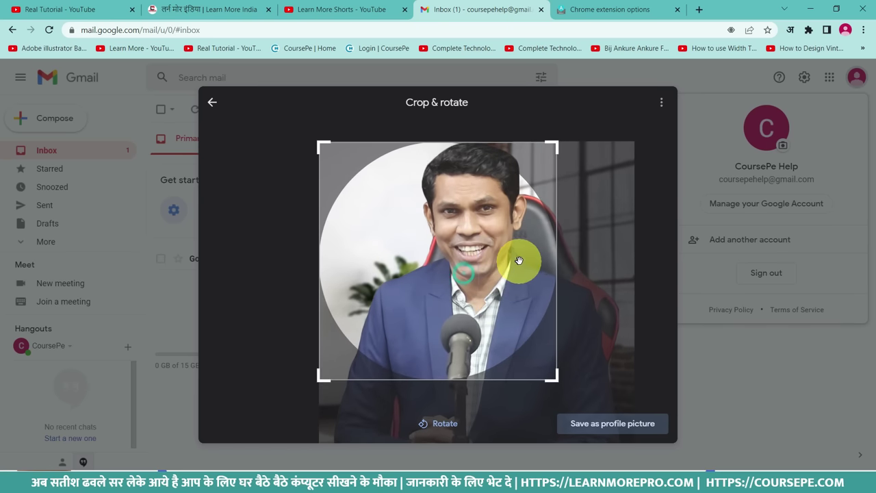
pyautogui.moveTo(518, 260); pyautogui.dragTo(475, 317)
pyautogui.moveTo(563, 384); pyautogui.dragTo(558, 383)
pyautogui.moveTo(498, 351); pyautogui.dragTo(479, 352)
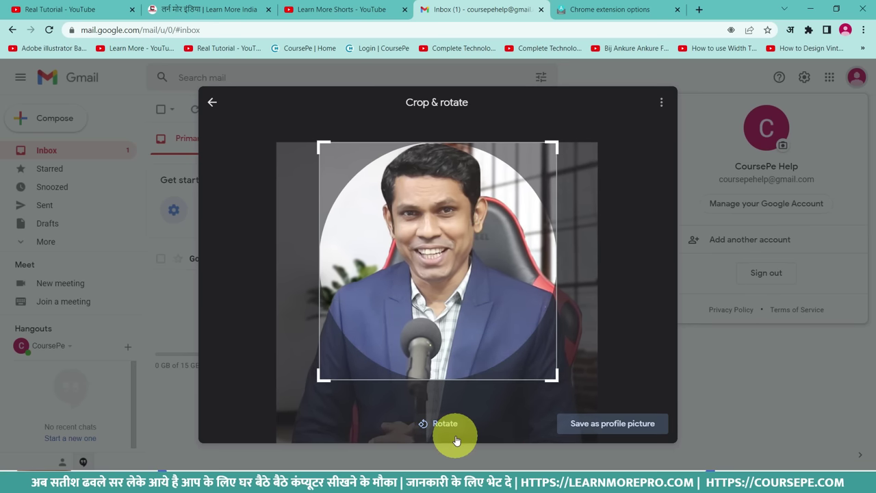
pyautogui.click(601, 425)
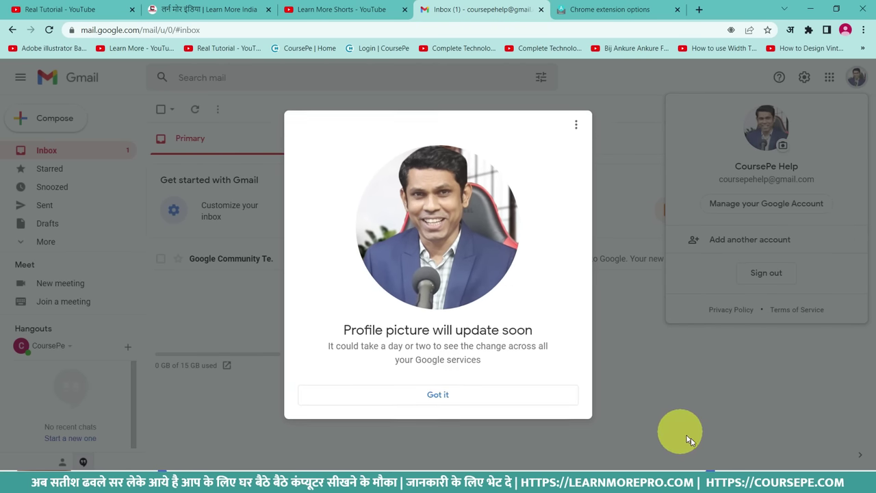
pyautogui.click(508, 405)
pyautogui.click(630, 358)
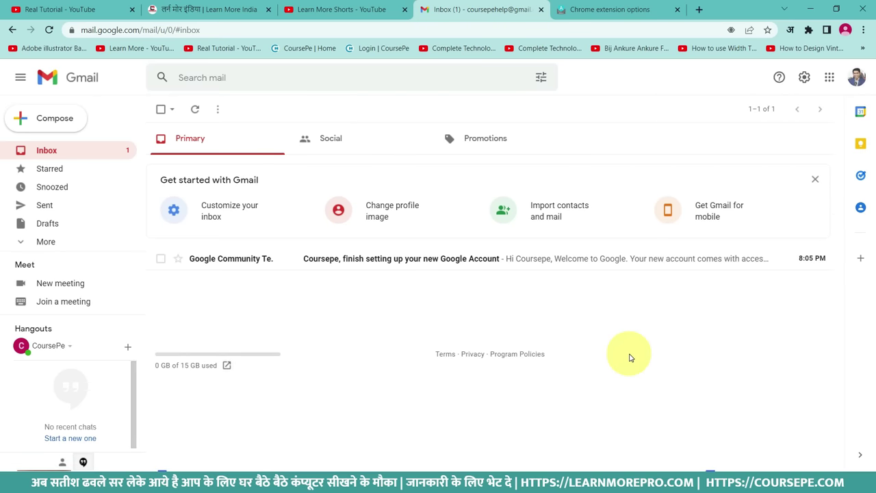
pyautogui.click(856, 78)
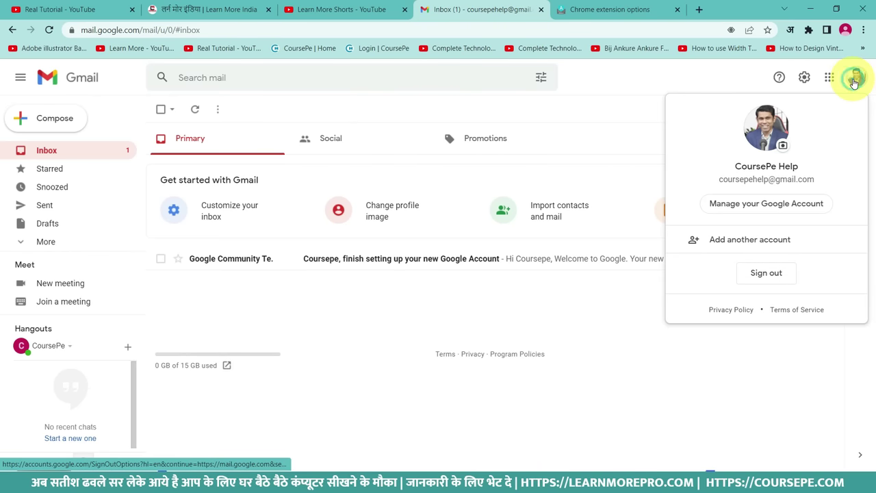
pyautogui.click(853, 81)
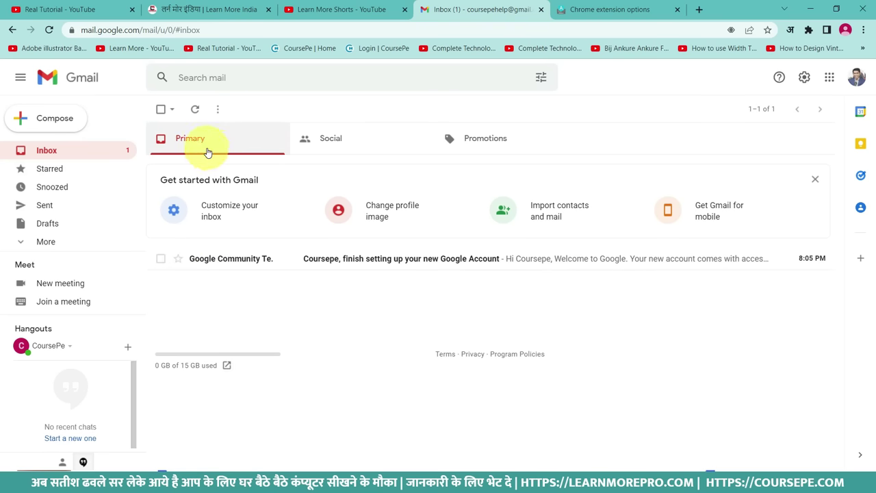
# Look through the inbox's Social and Promotions categories and return to the Primary category.
pyautogui.click(308, 140)
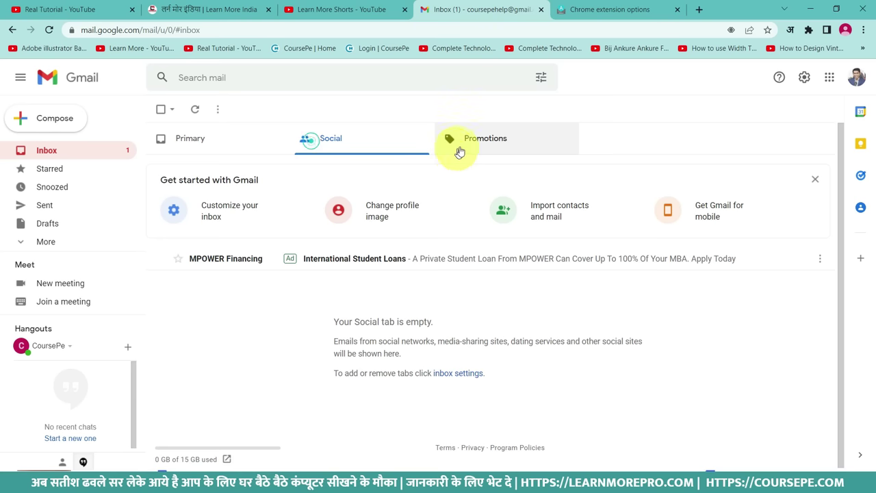
pyautogui.click(464, 143)
pyautogui.click(358, 147)
pyautogui.click(472, 145)
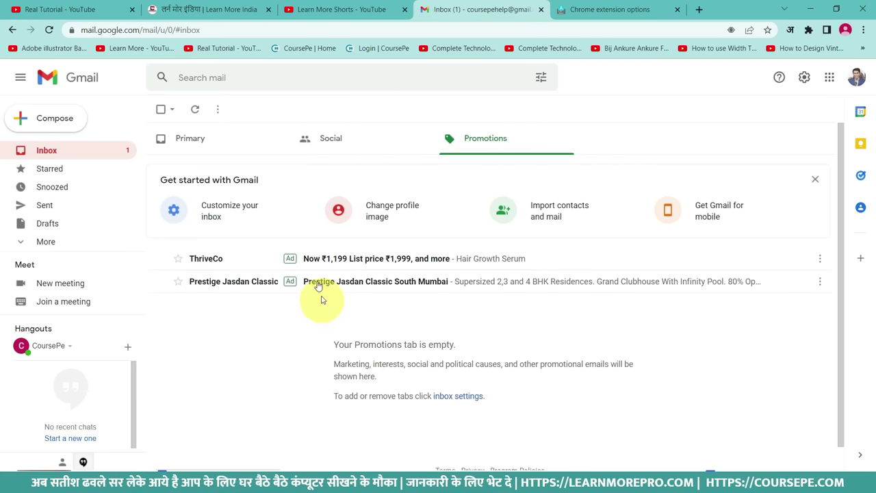
pyautogui.click(329, 134)
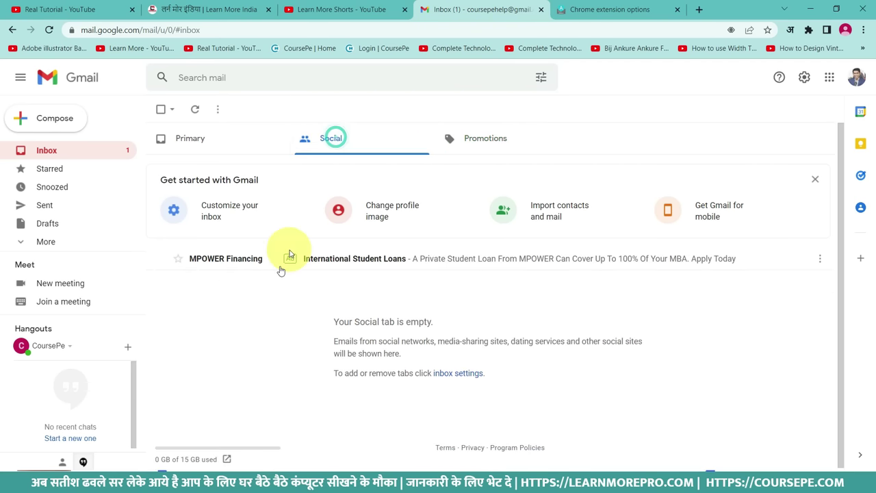
pyautogui.click(198, 144)
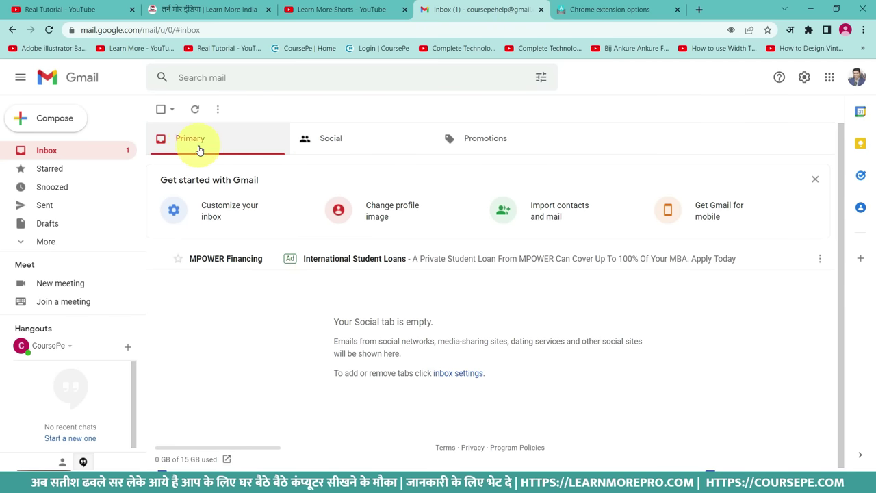
pyautogui.click(345, 132)
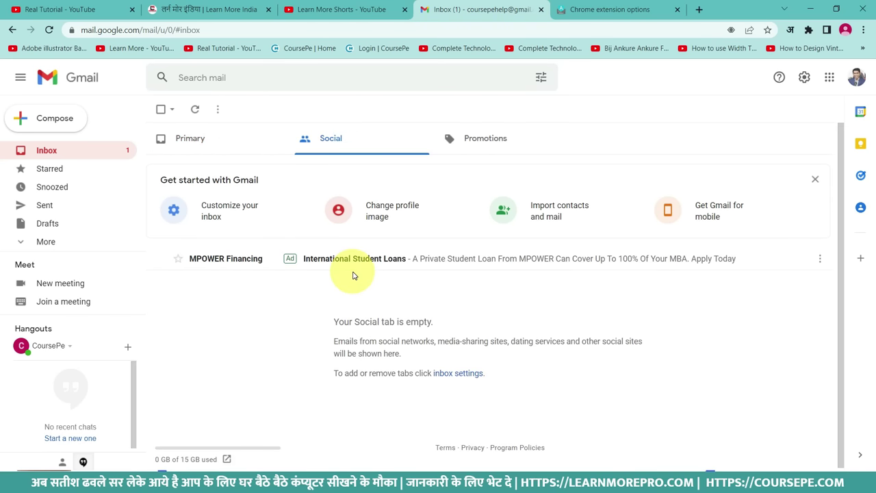
pyautogui.click(210, 143)
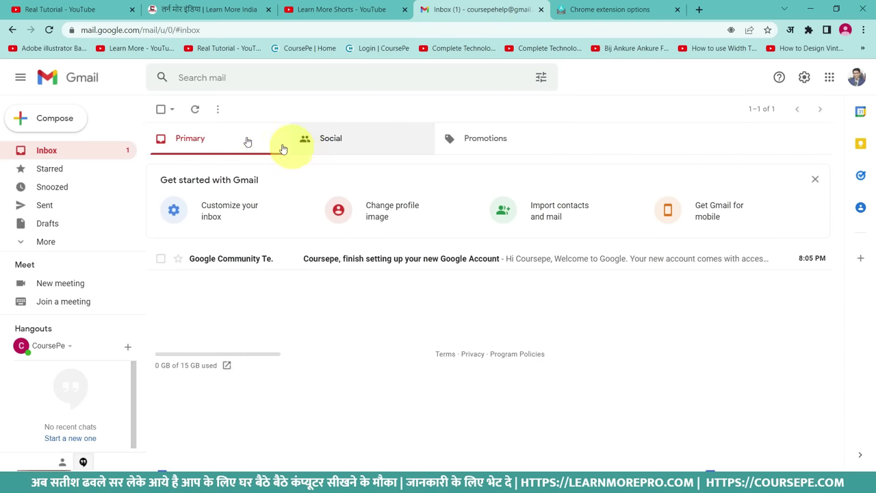
# View the Starred messages, return to the inbox, and star the Google Community Team message about finishing the account setup.
pyautogui.click(44, 171)
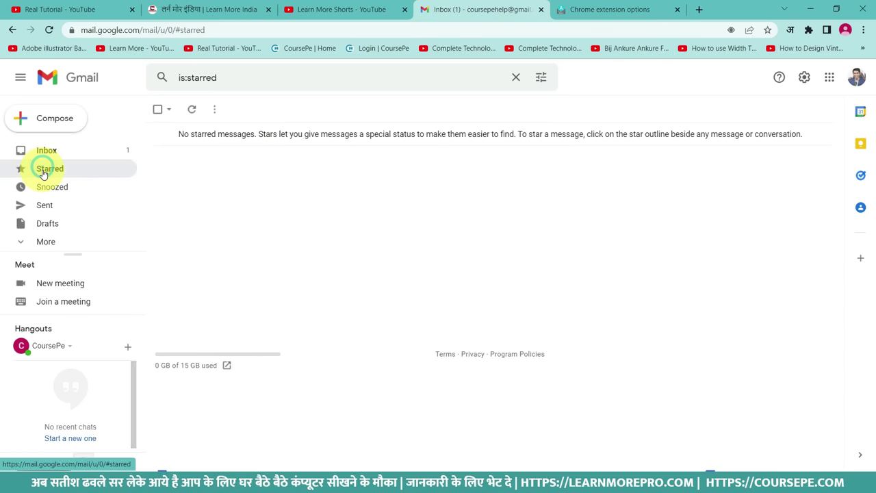
pyautogui.click(54, 152)
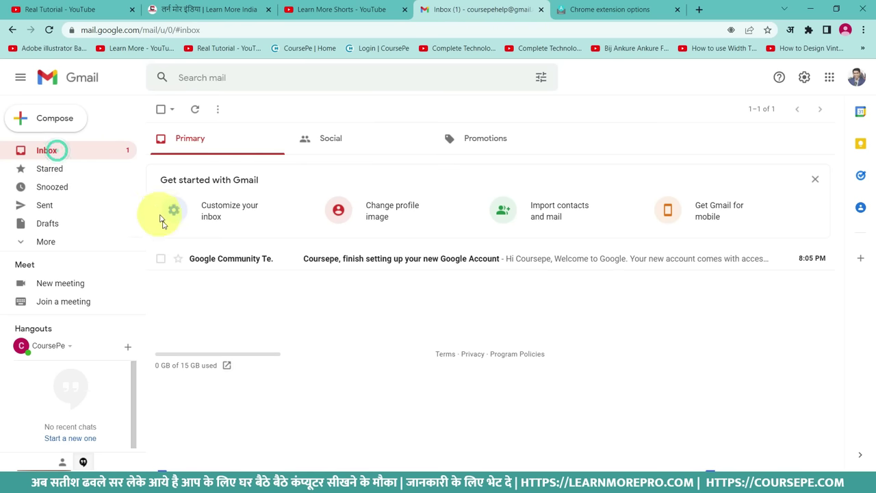
pyautogui.click(178, 260)
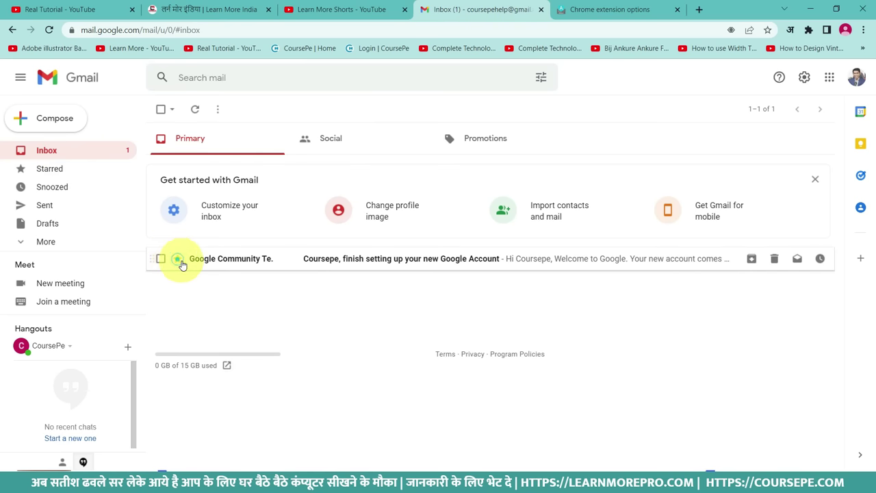
pyautogui.click(180, 259)
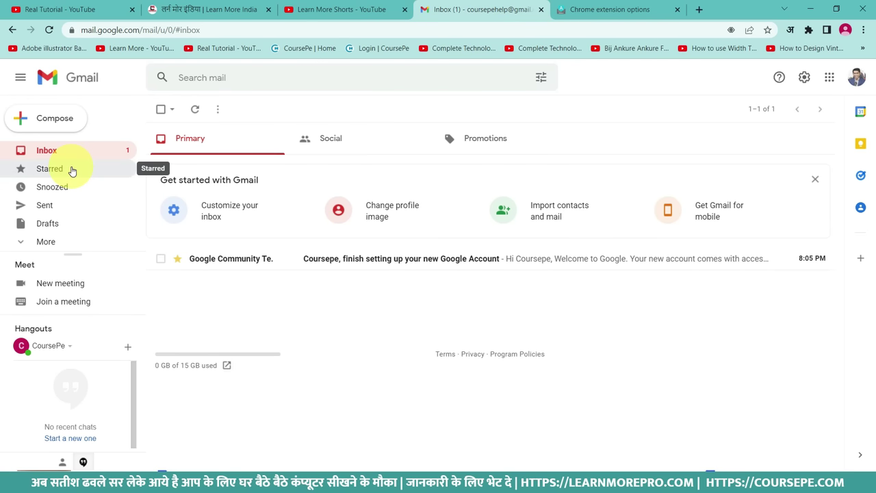
# Open the Starred messages, remove the star from the Google Community Team message, and return to the inbox.
pyautogui.click(75, 169)
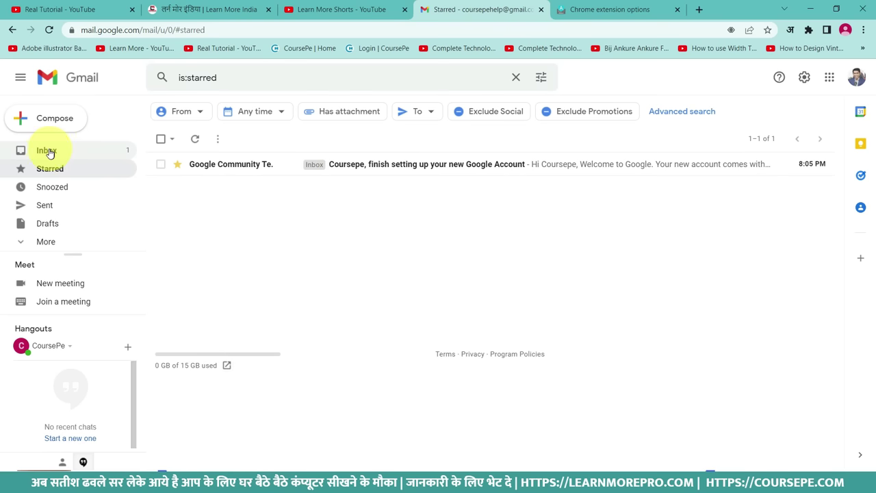
pyautogui.click(178, 169)
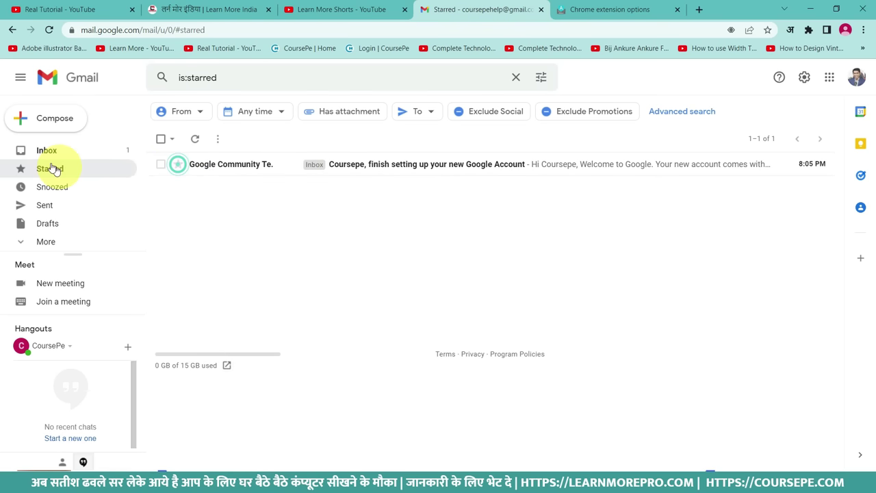
pyautogui.click(48, 150)
pyautogui.click(49, 171)
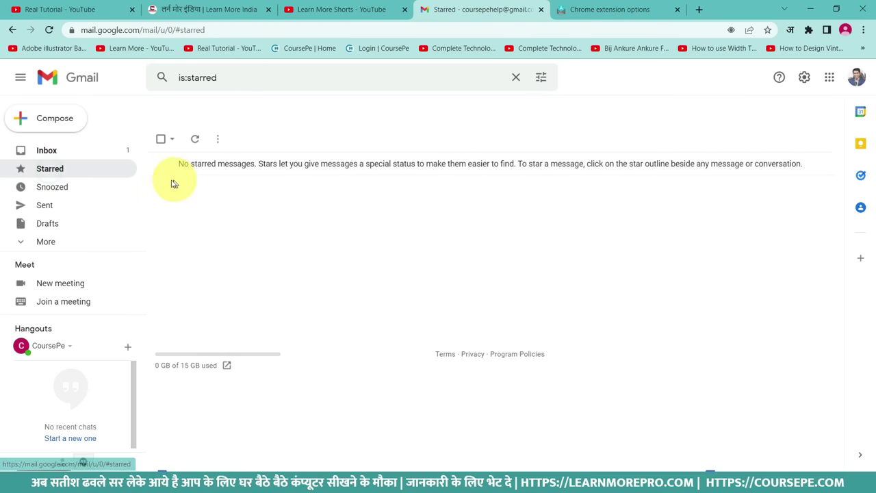
pyautogui.click(43, 155)
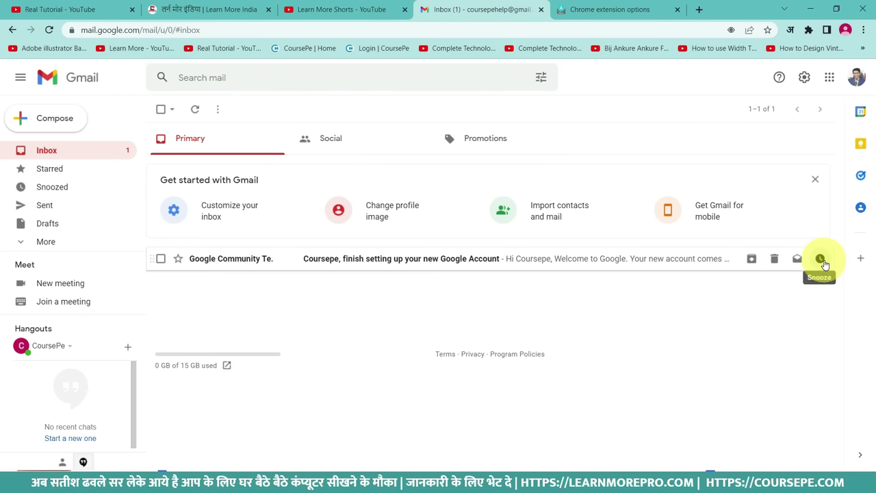
# Snooze the Google Community Team message until tomorrow at 8:00 AM and check it in the Snoozed messages.
pyautogui.click(821, 259)
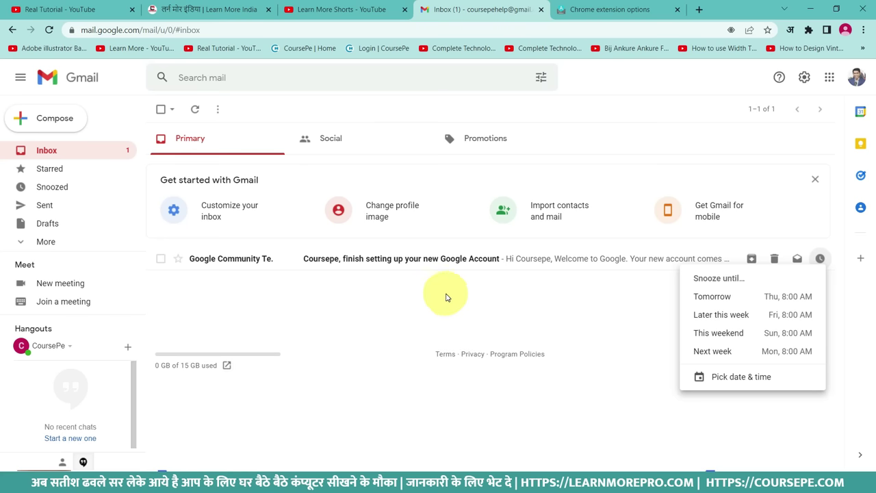
pyautogui.click(387, 301)
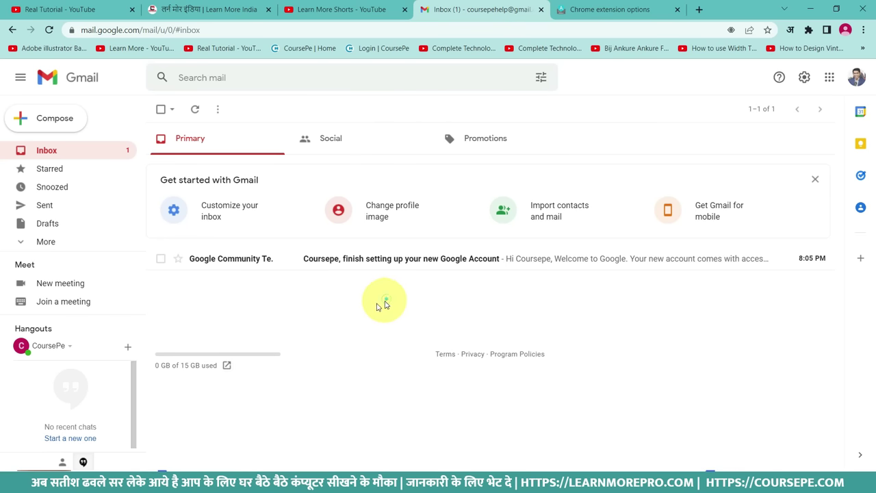
pyautogui.click(822, 260)
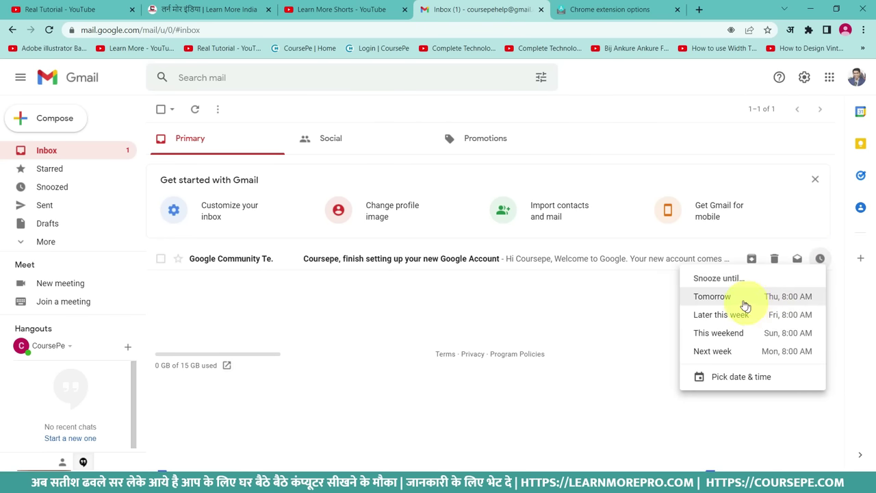
pyautogui.click(778, 301)
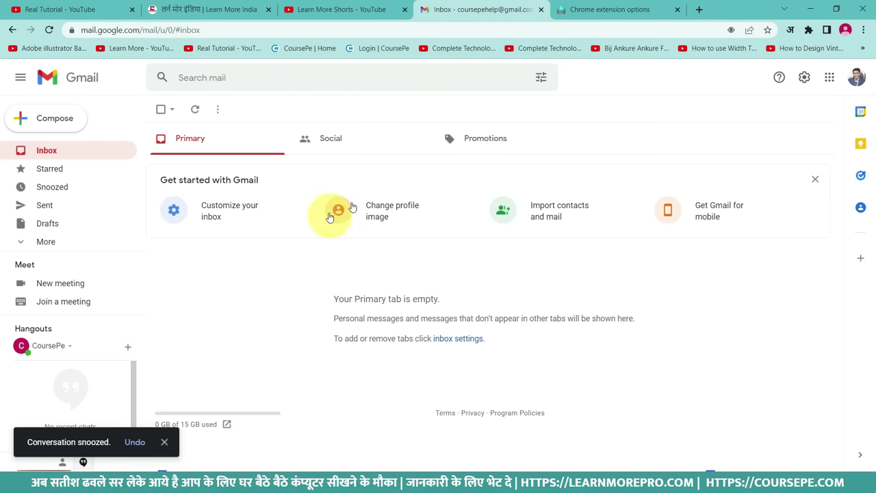
pyautogui.click(115, 185)
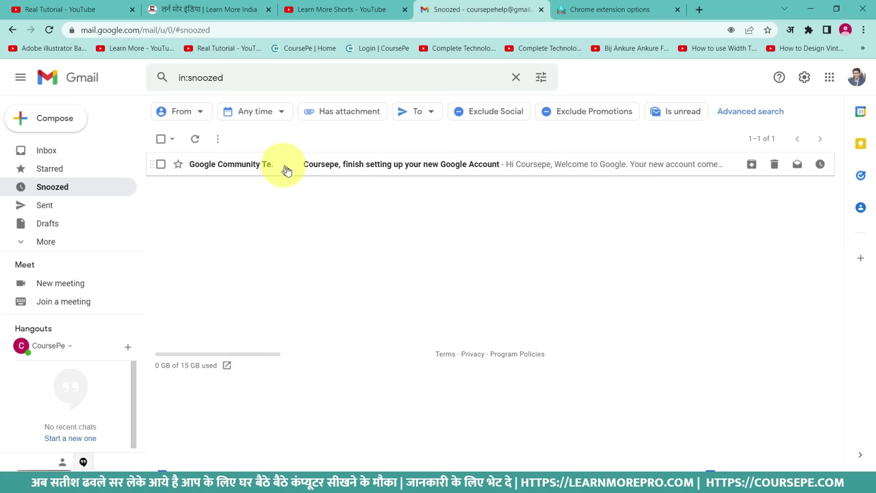
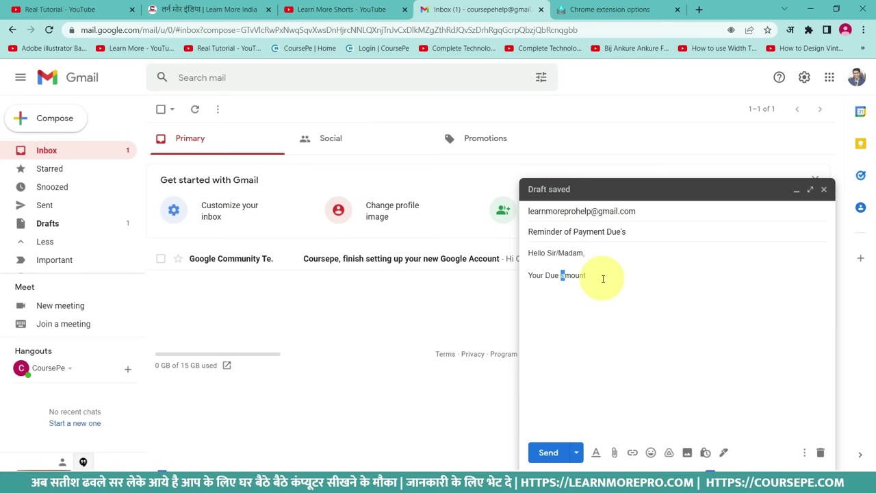
# Leave several blank lines below "Your Due amount" in the draft and add the closing "Thanks and Regards" with the sender's name.
pyautogui.click(602, 276)
pyautogui.press('Return')
pyautogui.press('Return')
pyautogui.press('Return')
pyautogui.press('Return')
pyautogui.press('Return')
pyautogui.press('Return')
pyautogui.press('Return')
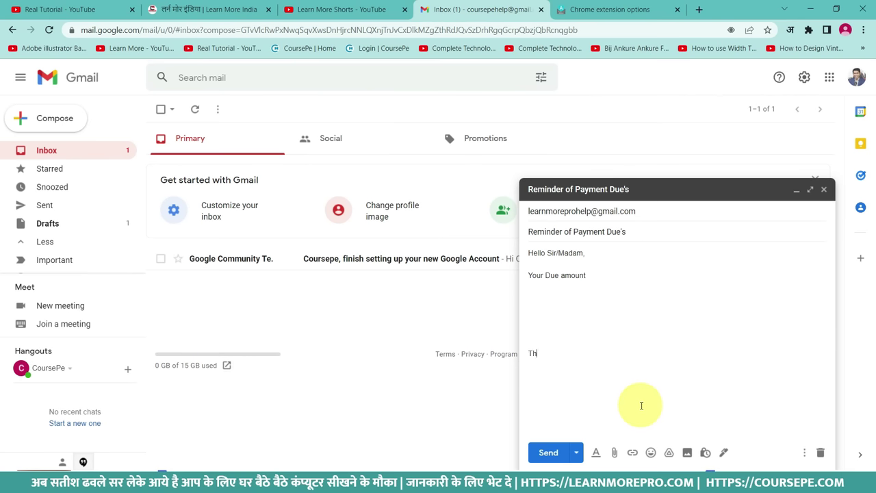
pyautogui.write('and Regards')
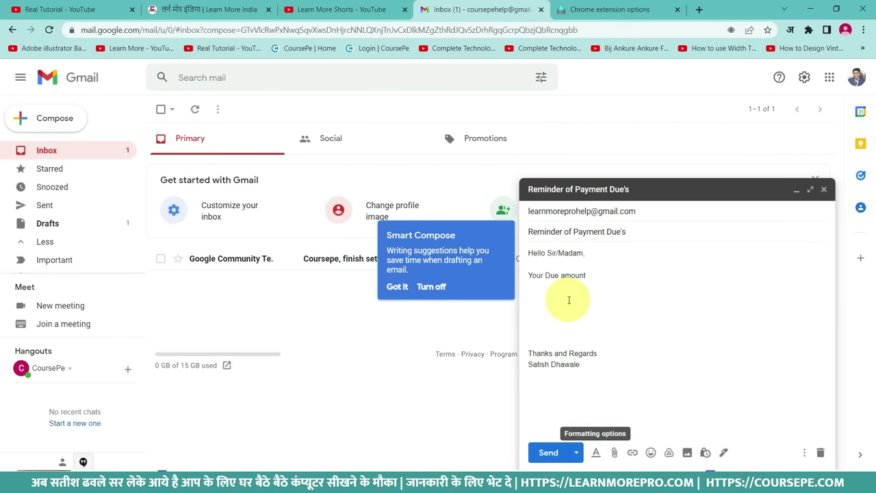
# Format the line "Your Due amount" as bold in the Trebuchet MS font and hide the formatting options.
pyautogui.moveTo(591, 275); pyautogui.dragTo(525, 278)
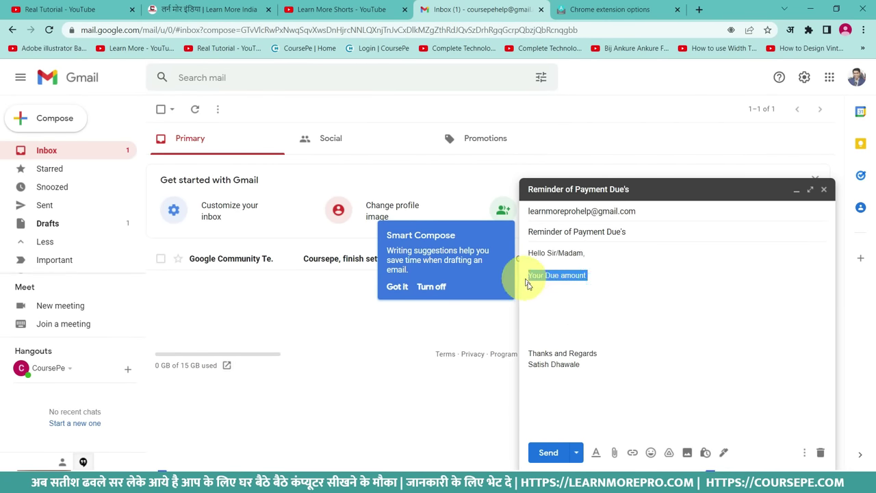
pyautogui.click(596, 453)
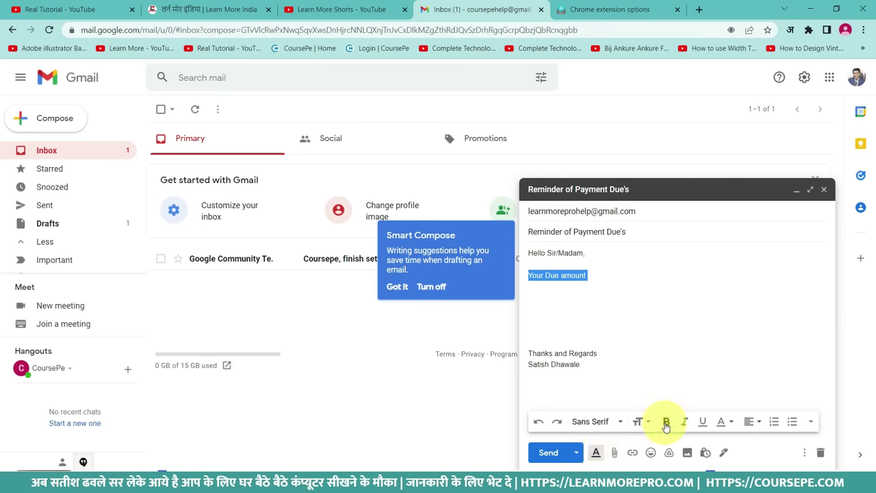
pyautogui.click(702, 424)
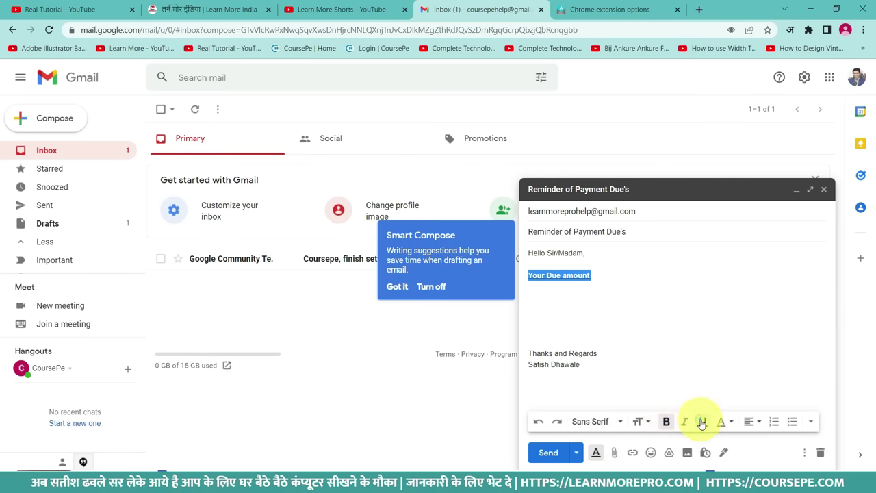
pyautogui.click(604, 422)
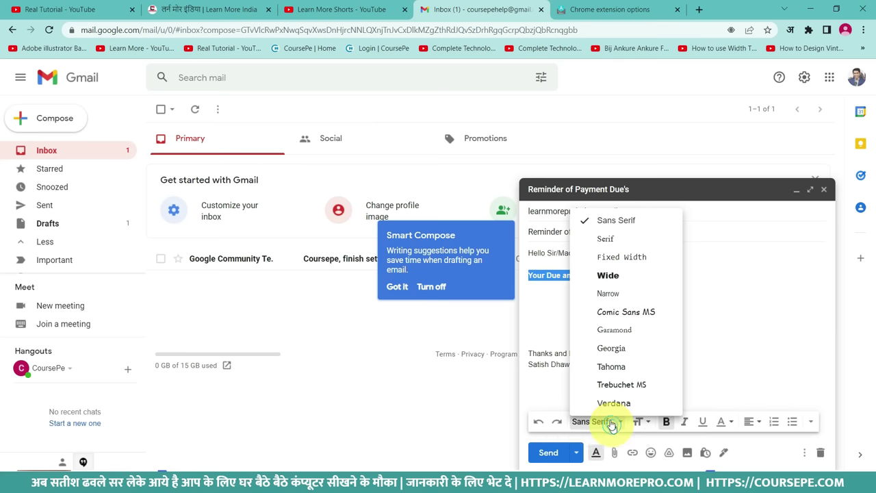
pyautogui.click(614, 386)
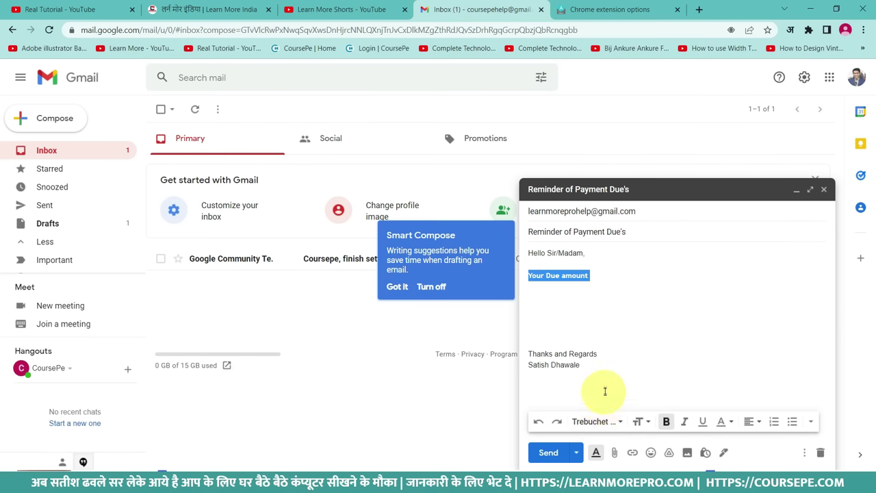
pyautogui.click(645, 385)
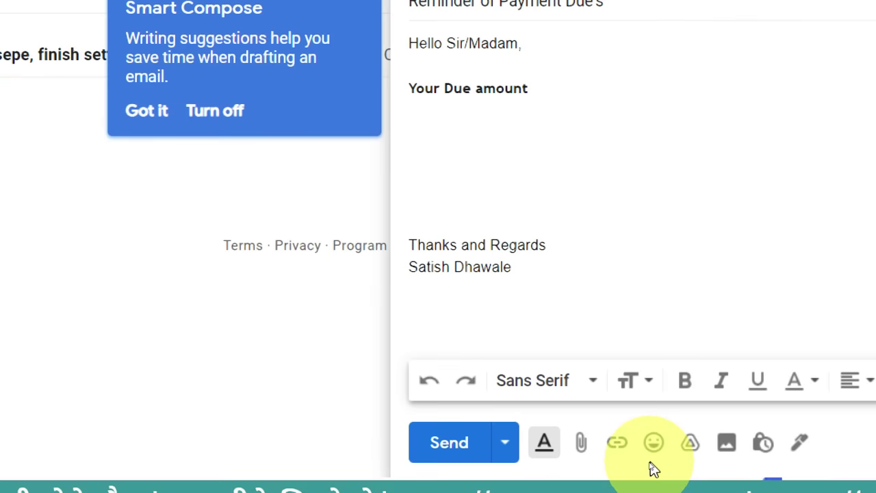
pyautogui.click(545, 442)
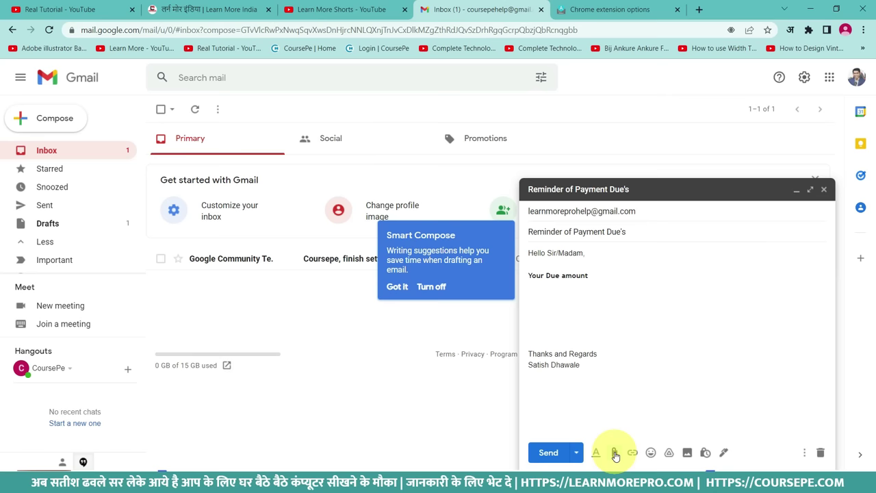
# Attach the image girls-are-smart.jpg from the Desktop folder to the payment reminder email.
pyautogui.click(614, 454)
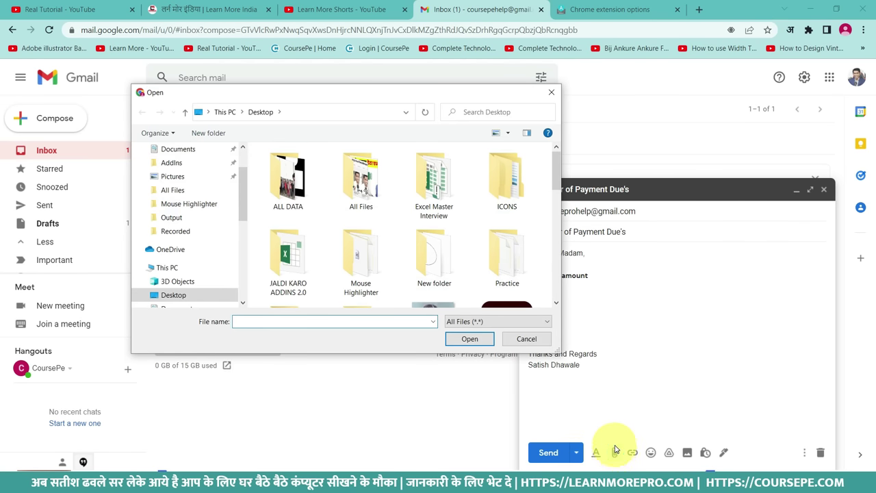
pyautogui.scroll(-3, 418, 247)
pyautogui.scroll(-5, 414, 257)
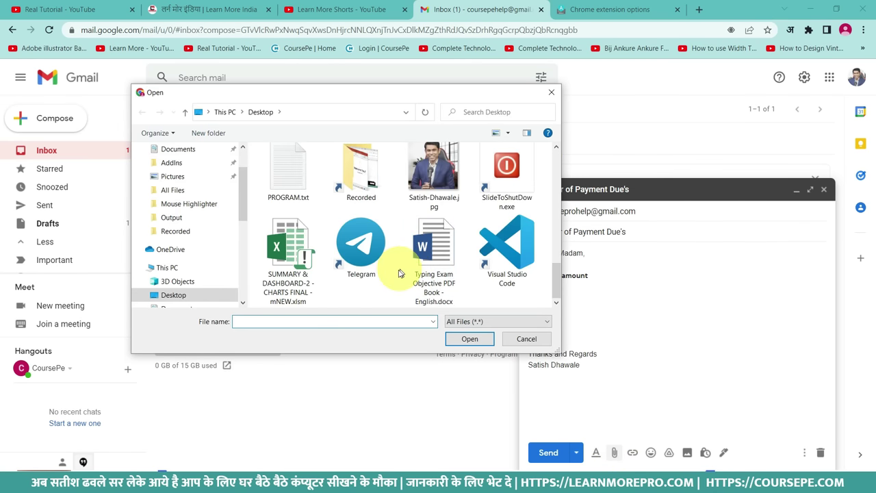
pyautogui.scroll(4, 401, 274)
pyautogui.scroll(3, 377, 274)
pyautogui.scroll(-3, 375, 278)
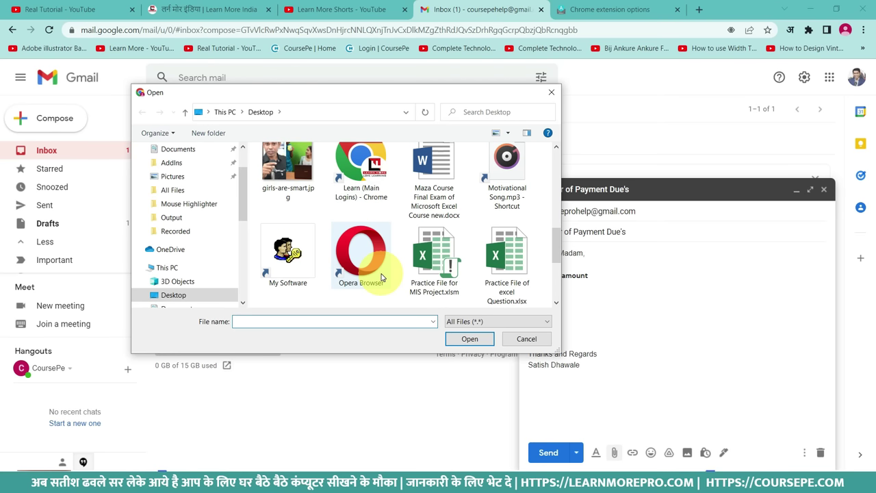
pyautogui.scroll(-1, 322, 226)
pyautogui.click(291, 195)
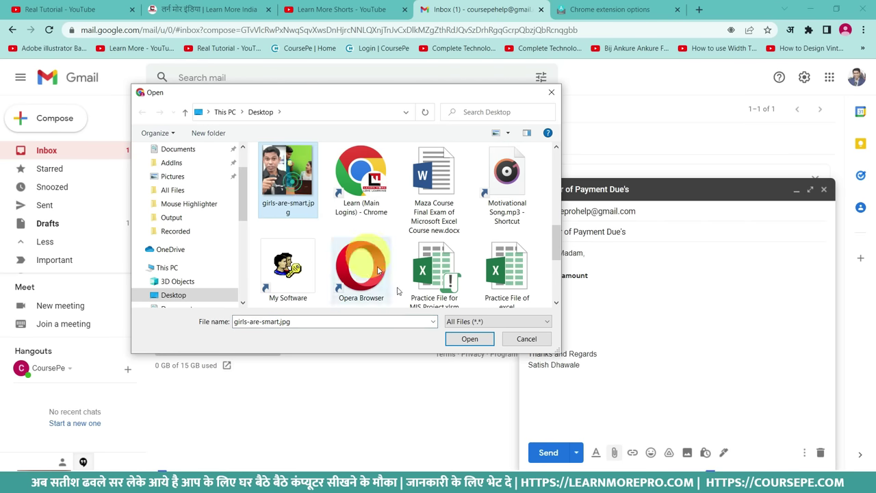
pyautogui.click(470, 338)
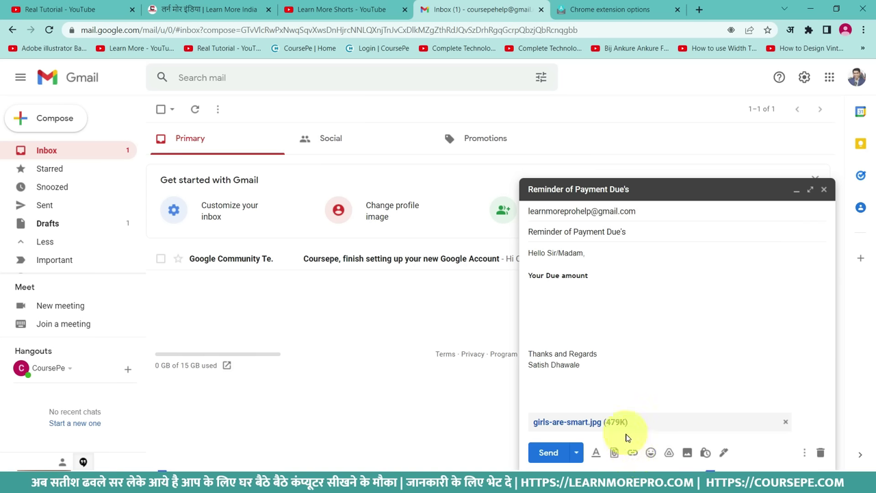
# Add "Please Click here to Login" above the closing and link "Click here to Login" to the Learn More Shorts YouTube channel's web address.
pyautogui.click(532, 317)
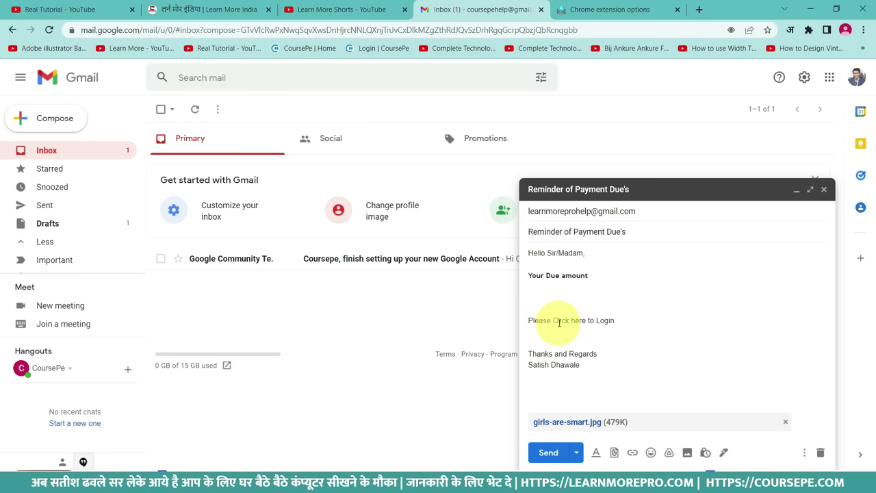
pyautogui.moveTo(553, 321); pyautogui.dragTo(621, 320)
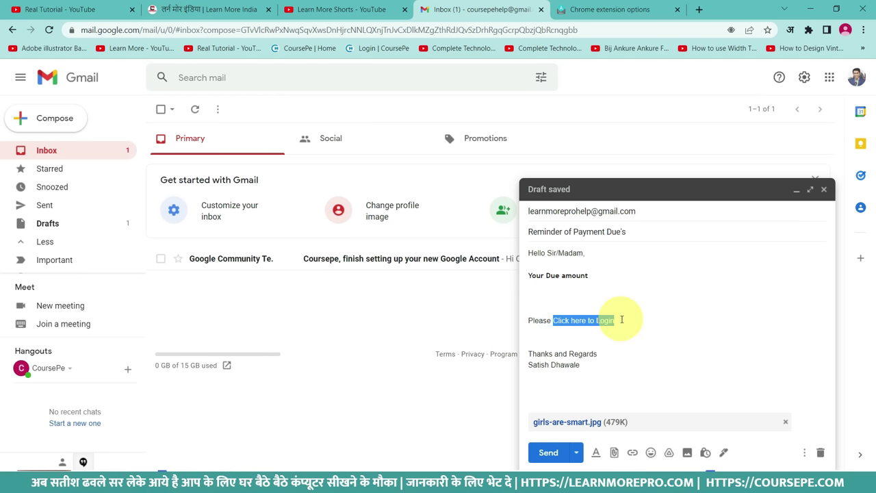
pyautogui.click(633, 455)
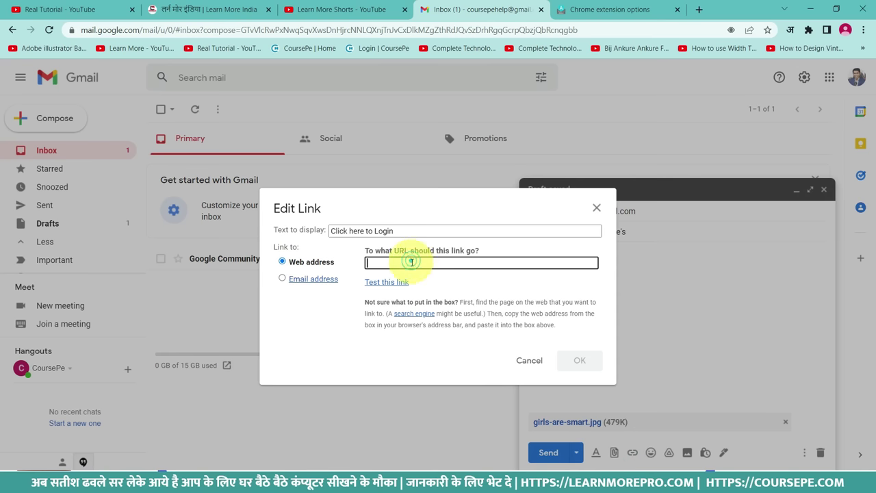
pyautogui.click(319, 10)
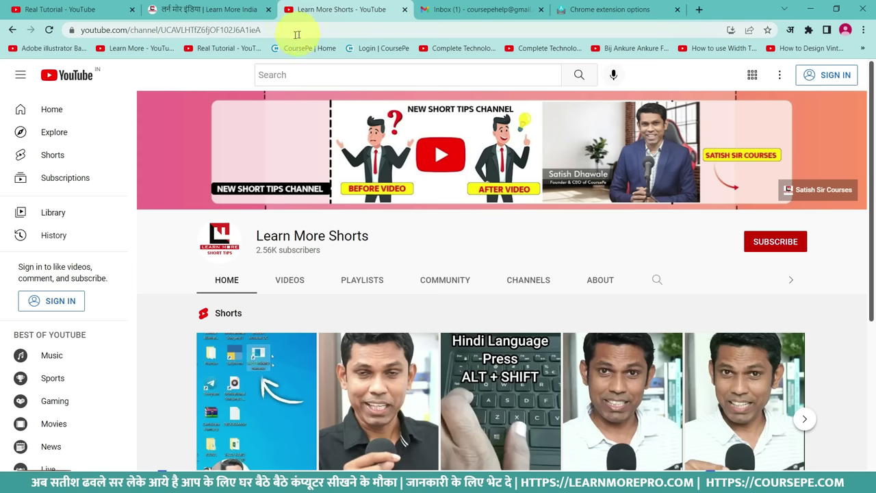
pyautogui.click(281, 31)
pyautogui.hotkey('ctrl', 'c')
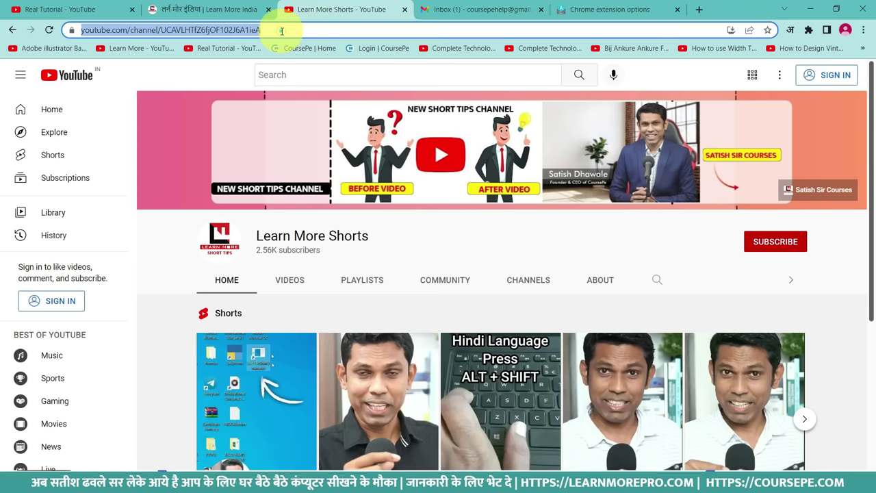
pyautogui.click(511, 9)
pyautogui.hotkey('ctrl', 'v')
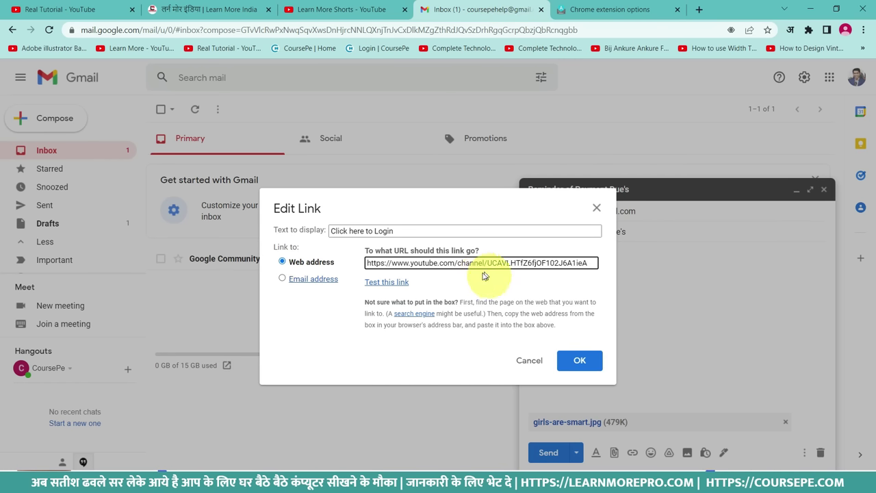
pyautogui.click(594, 361)
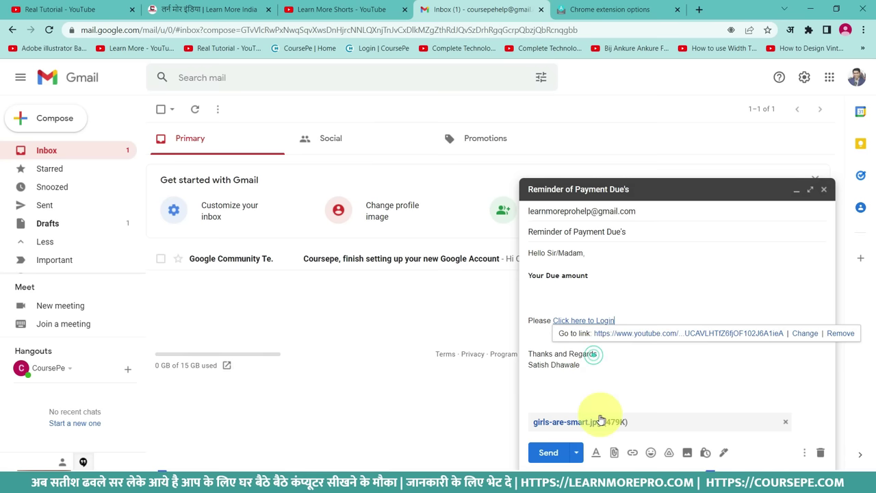
pyautogui.click(609, 361)
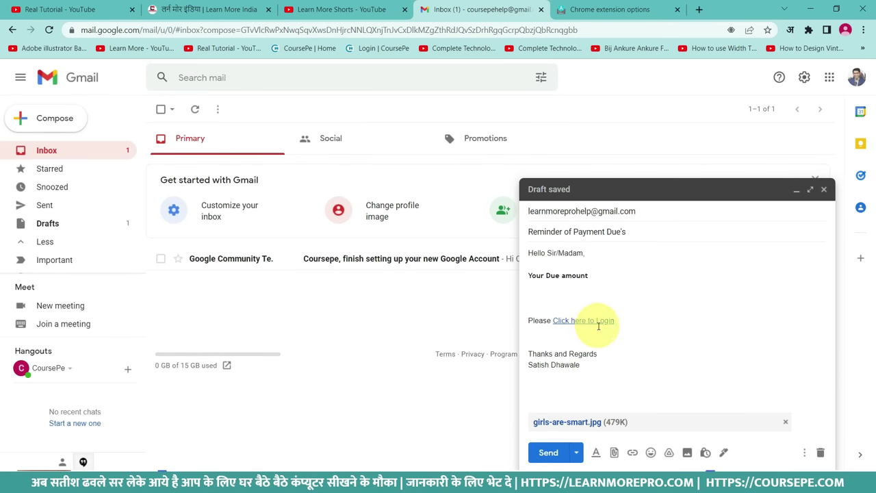
# Insert grinning and laughing smiley emojis after the sender's name in the closing and close the emoji picker.
pyautogui.click(652, 453)
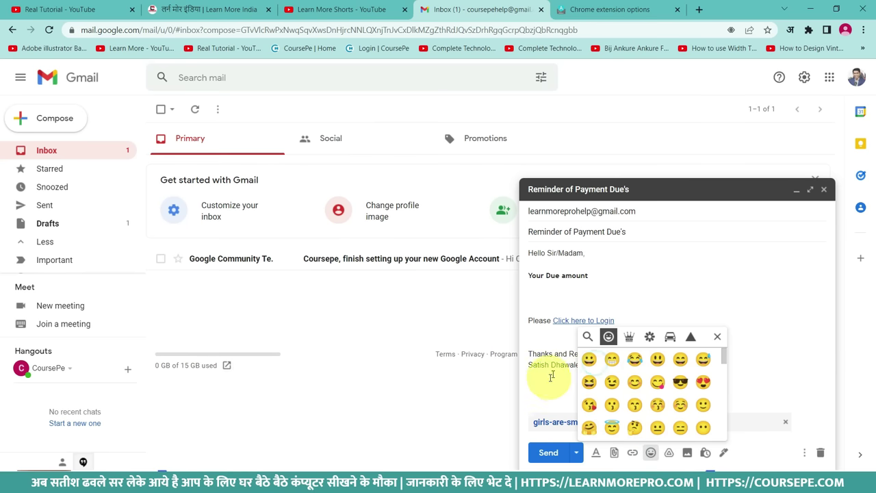
pyautogui.scroll(-3, 666, 413)
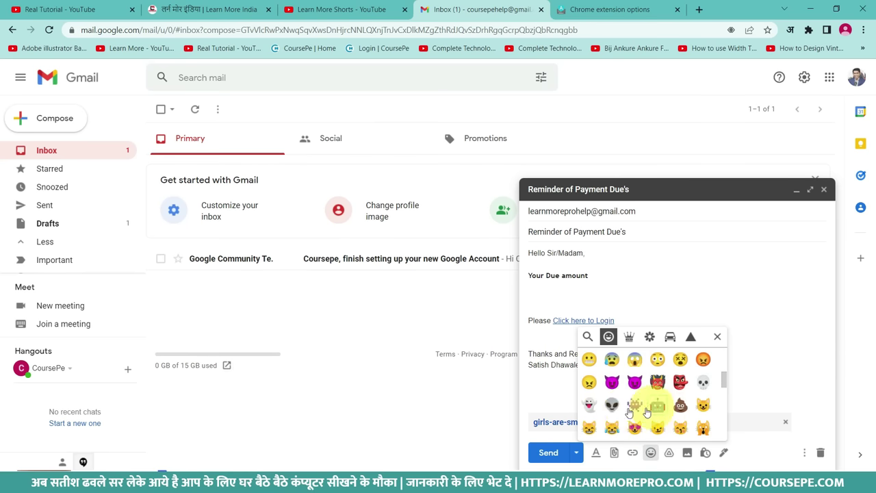
pyautogui.click(557, 387)
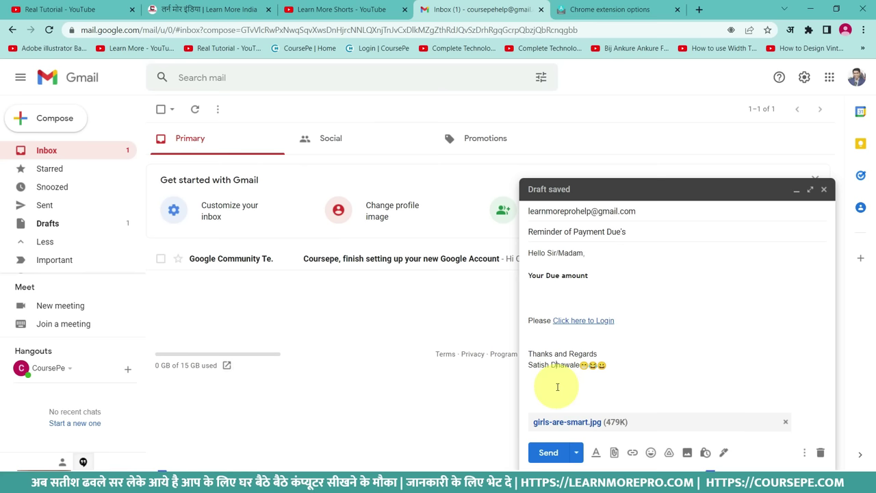
# View the options for inserting Google Drive files and photos into the draft, closing both without inserting anything.
pyautogui.click(642, 376)
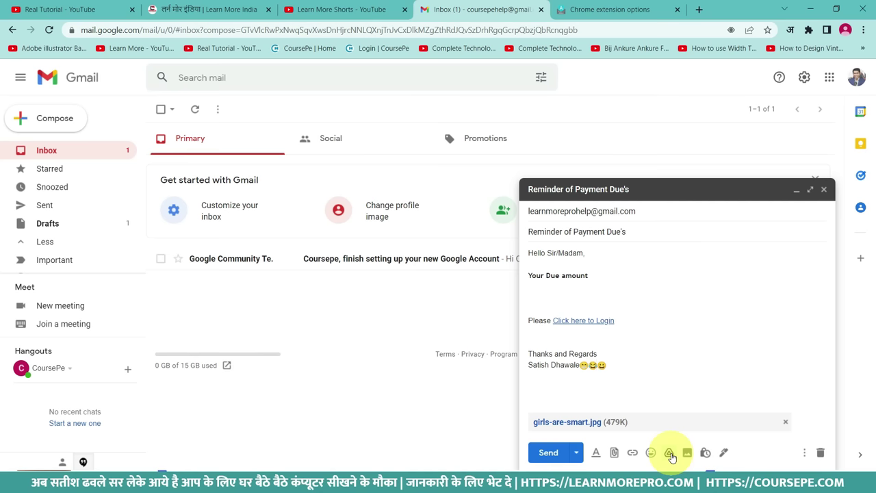
pyautogui.click(669, 453)
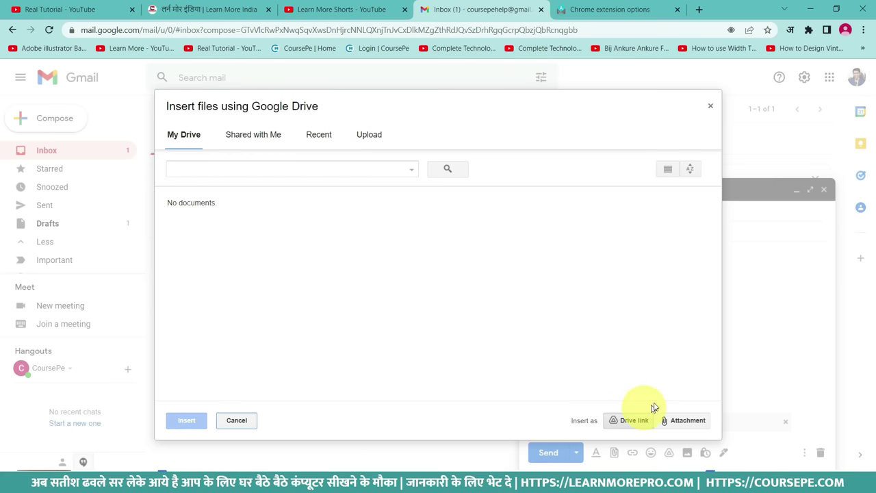
pyautogui.click(710, 106)
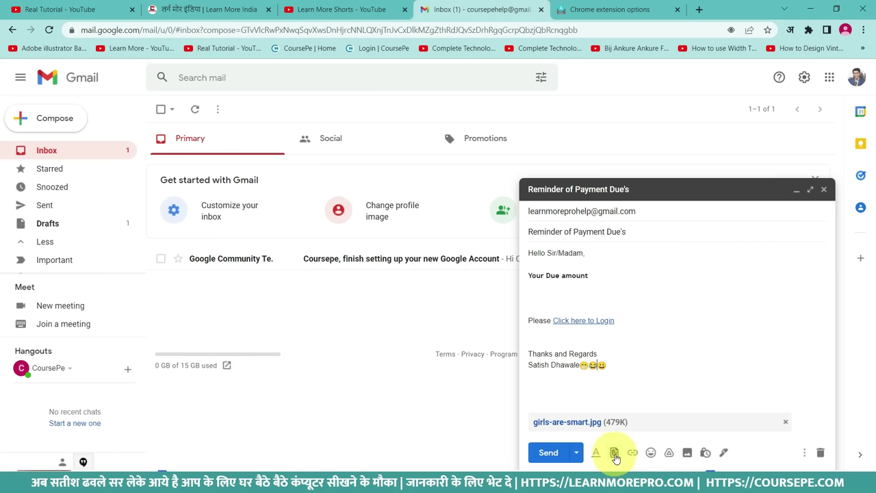
pyautogui.click(687, 454)
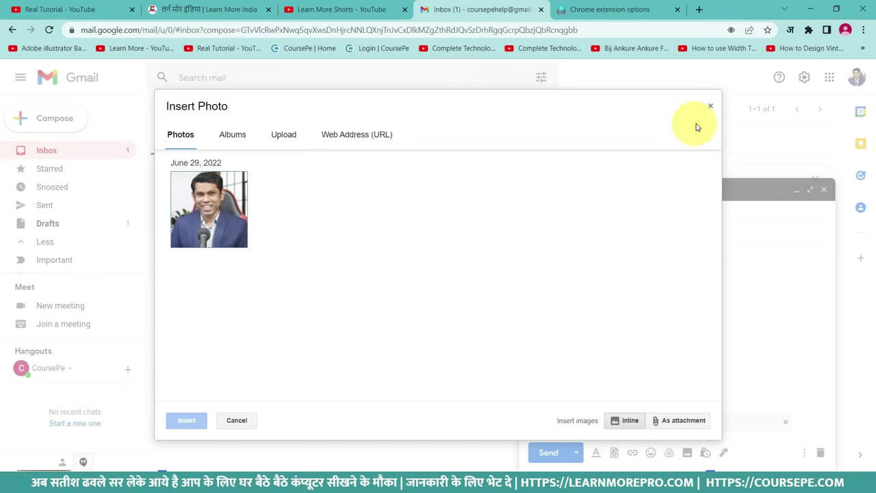
pyautogui.click(710, 107)
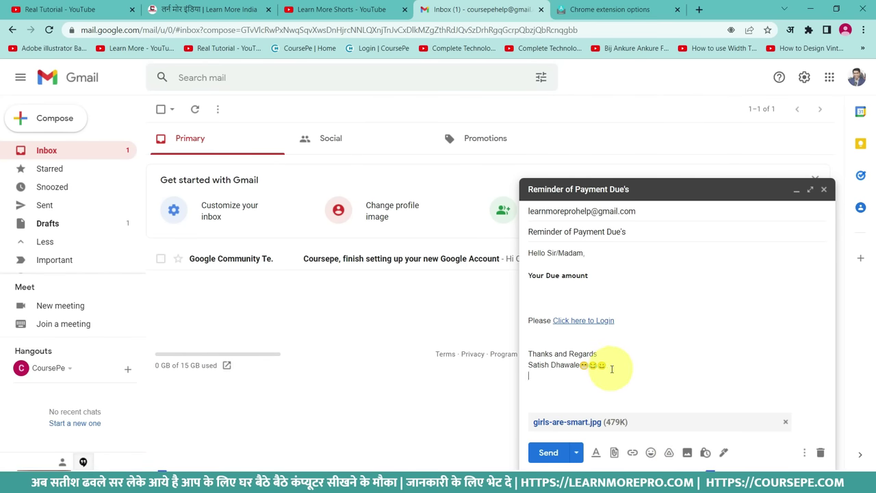
# Insert the portrait photo dated June 29, 2022 inline below the closing of the payment reminder.
pyautogui.click(687, 452)
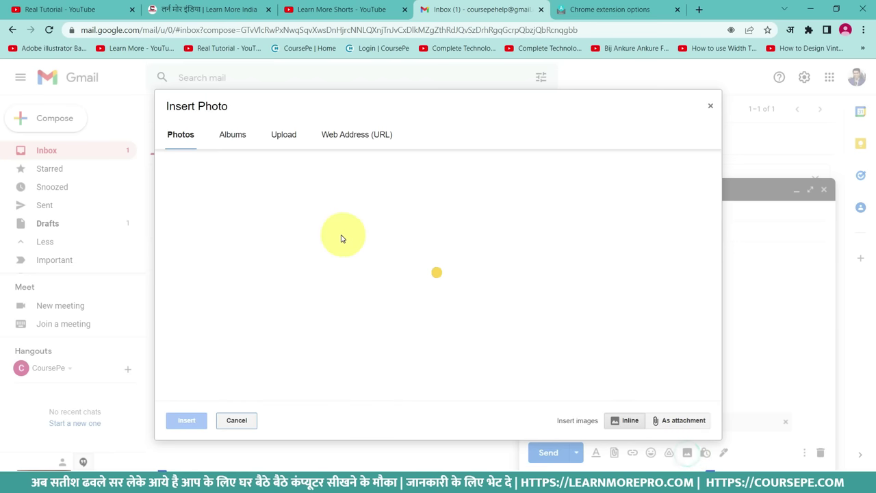
pyautogui.click(213, 214)
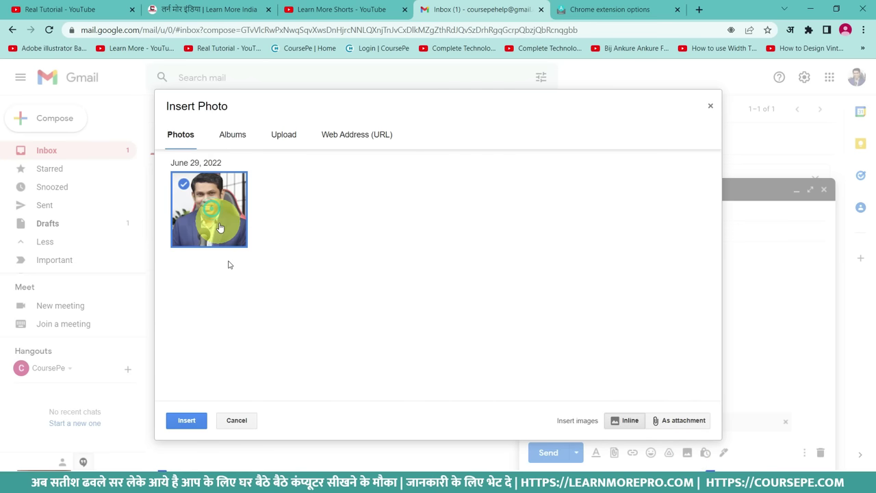
pyautogui.click(190, 419)
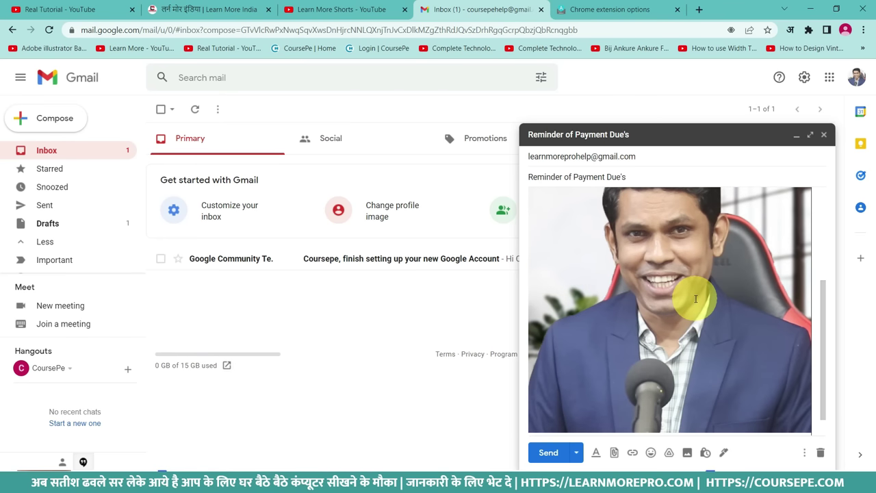
# Shrink the inserted portrait photo to a small thumbnail below the sender's name.
pyautogui.scroll(5, 693, 308)
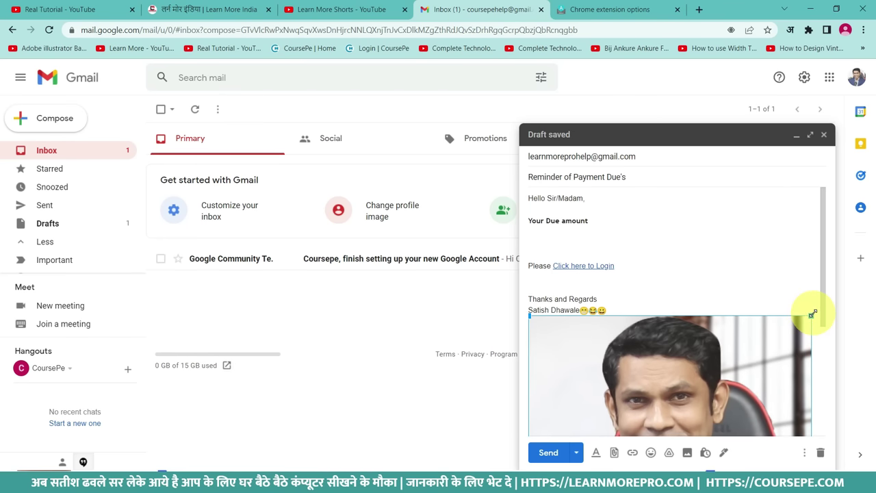
pyautogui.moveTo(813, 314); pyautogui.dragTo(690, 389)
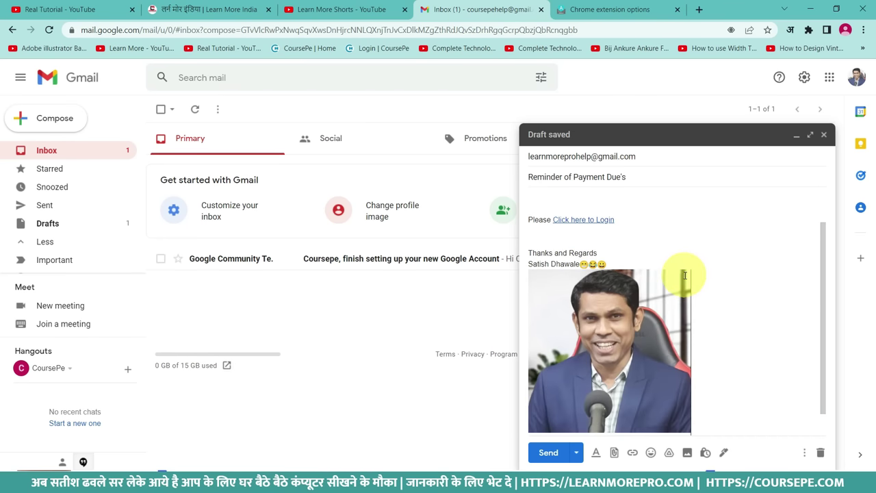
pyautogui.click(684, 274)
pyautogui.moveTo(687, 273); pyautogui.dragTo(597, 387)
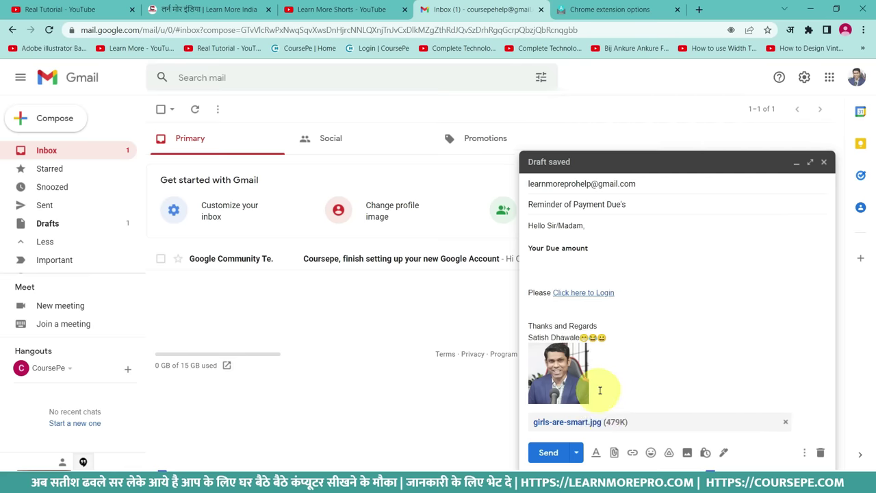
pyautogui.click(606, 382)
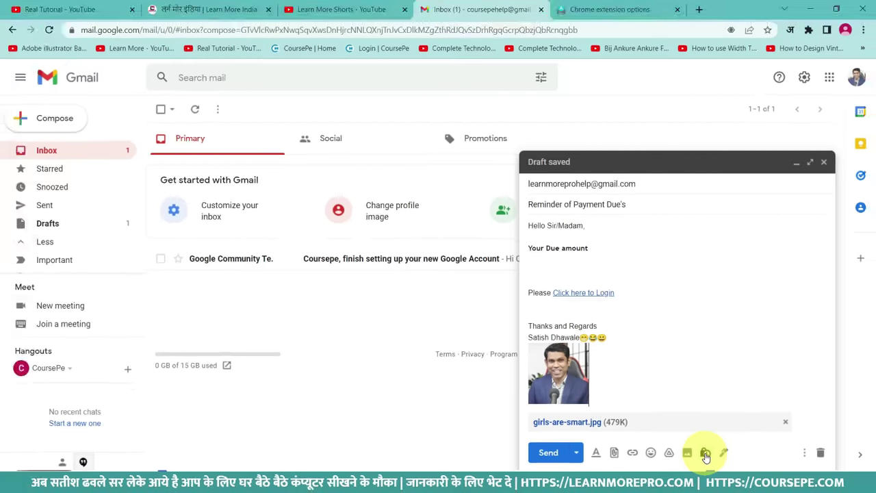
# Try confidential mode on the draft with a 1-day expiration and an SMS passcode, and remove it from the email.
pyautogui.click(706, 455)
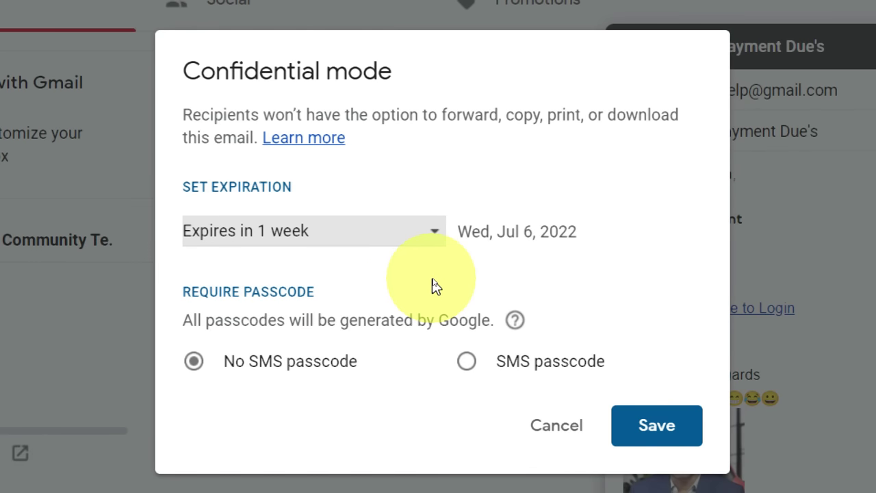
pyautogui.click(402, 226)
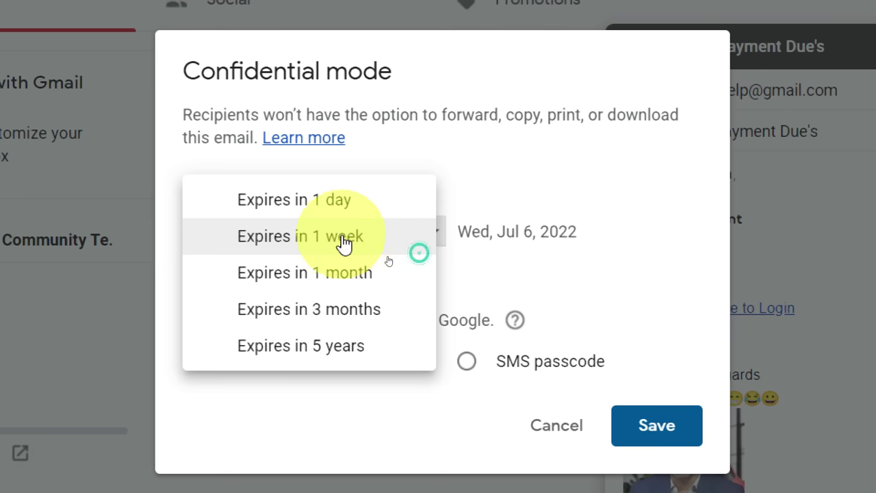
pyautogui.click(342, 199)
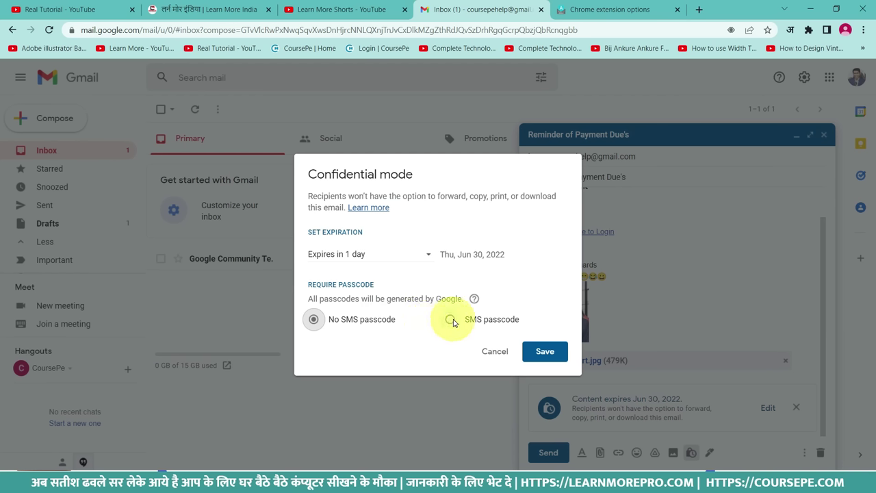
pyautogui.click(479, 387)
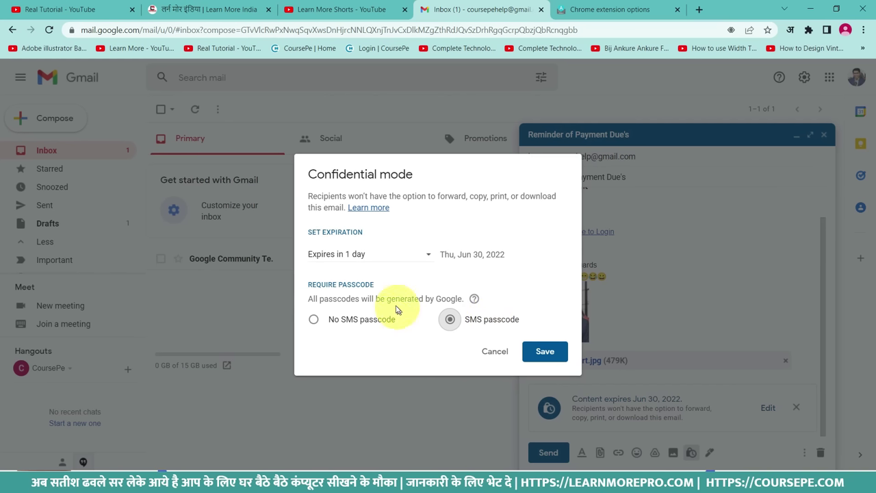
pyautogui.moveTo(387, 299); pyautogui.dragTo(456, 299)
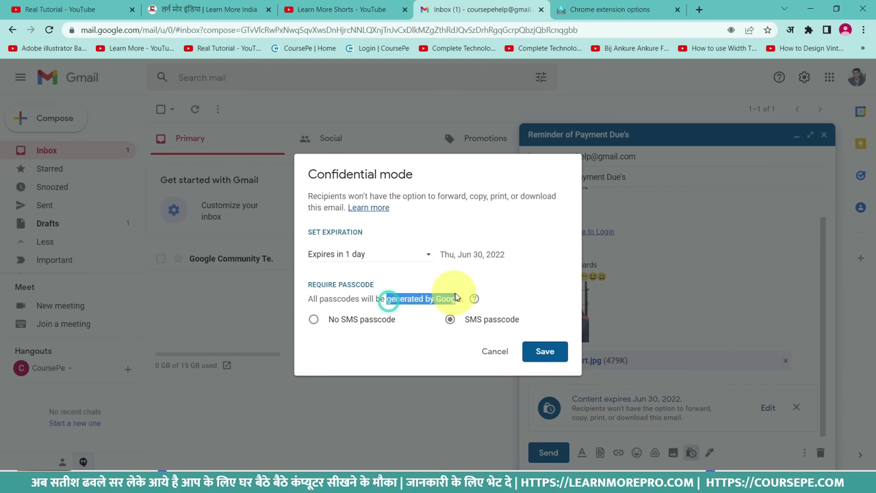
pyautogui.click(556, 352)
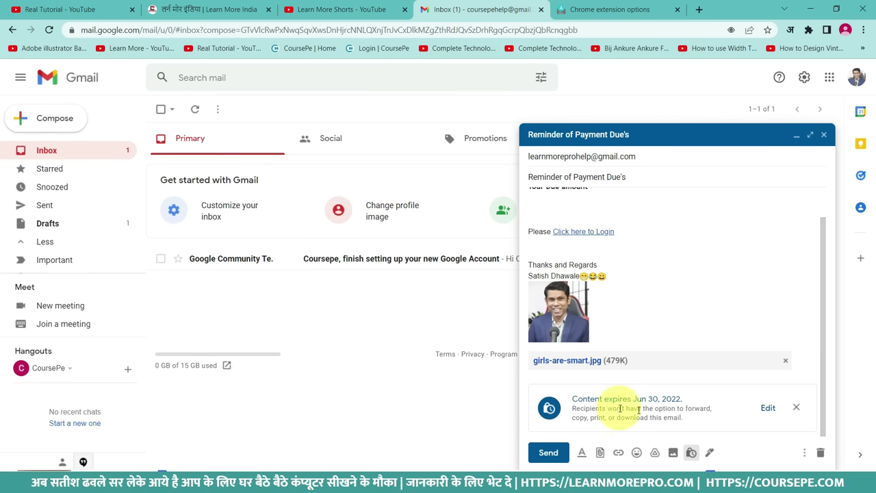
pyautogui.click(796, 409)
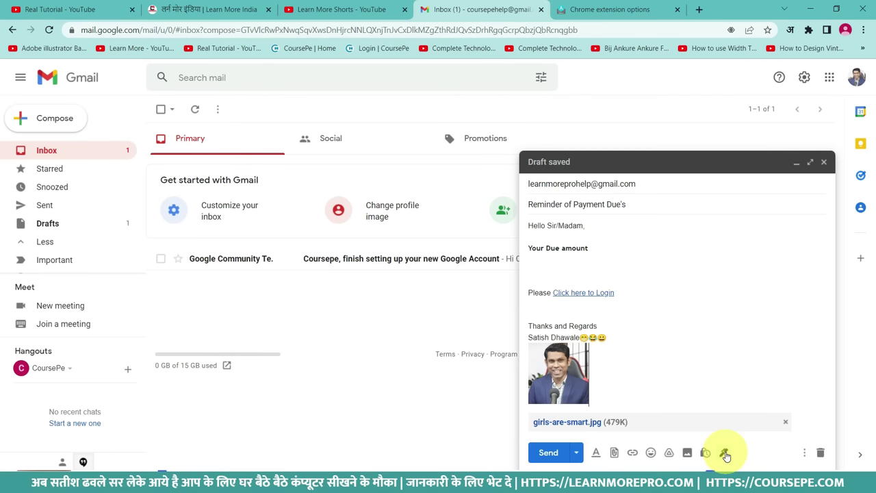
# Open the signature management settings from the draft and look through the General settings.
pyautogui.click(724, 453)
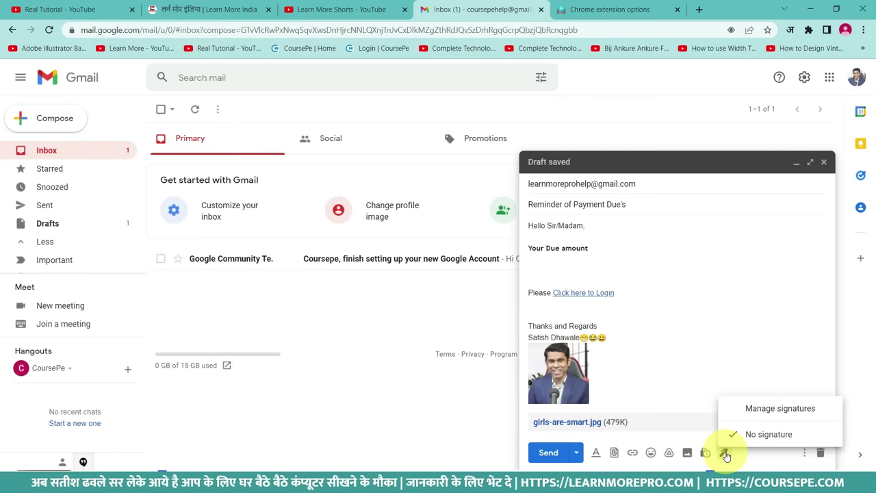
pyautogui.click(764, 411)
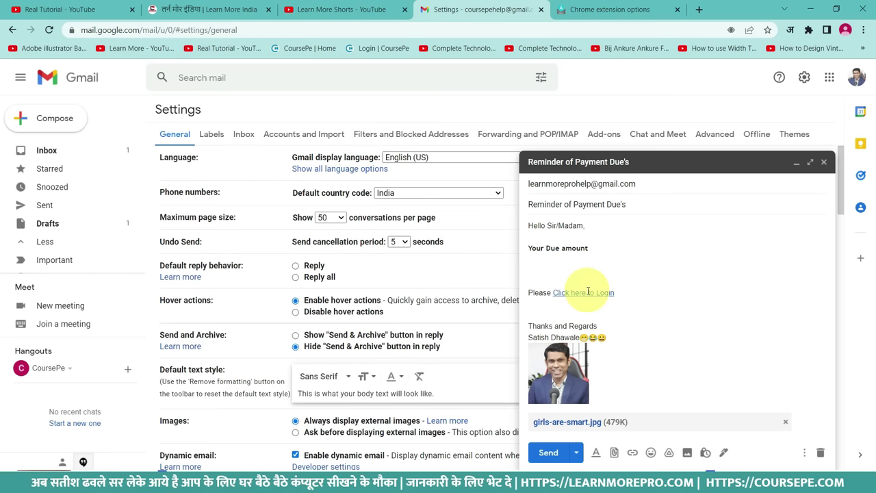
pyautogui.scroll(-6, 333, 294)
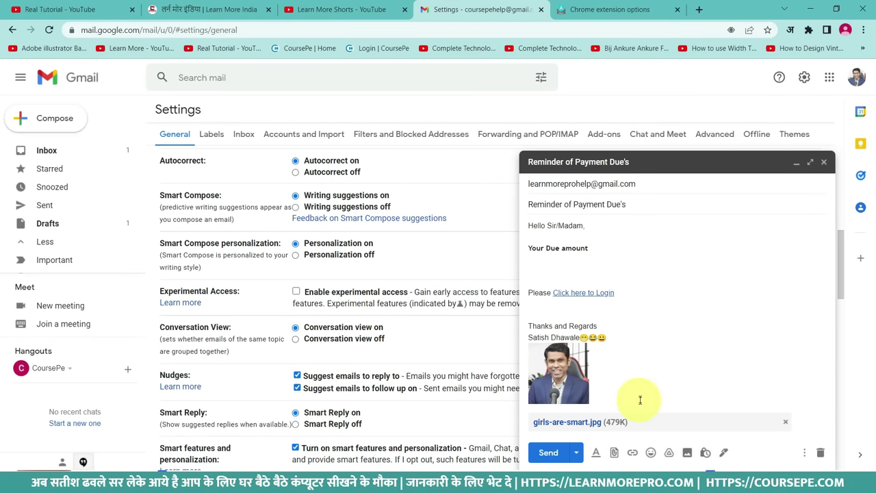
# View the schedule send options for the payment reminder and close them without scheduling.
pyautogui.click(577, 453)
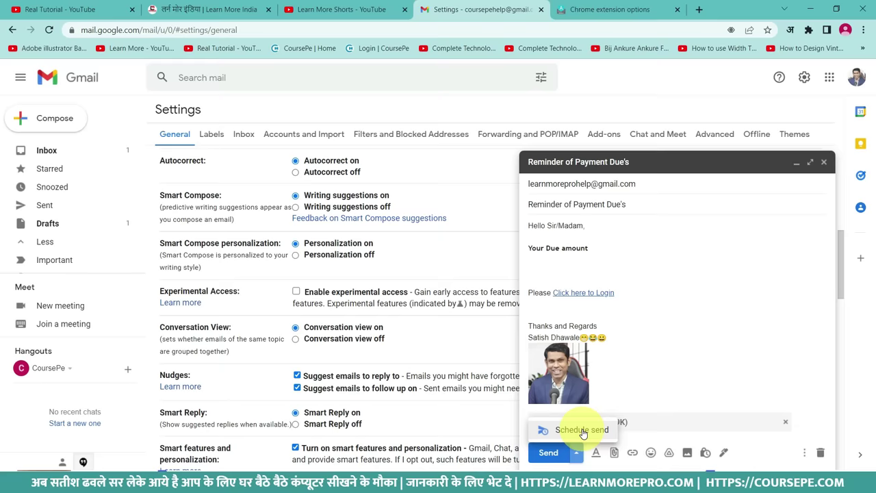
pyautogui.click(582, 430)
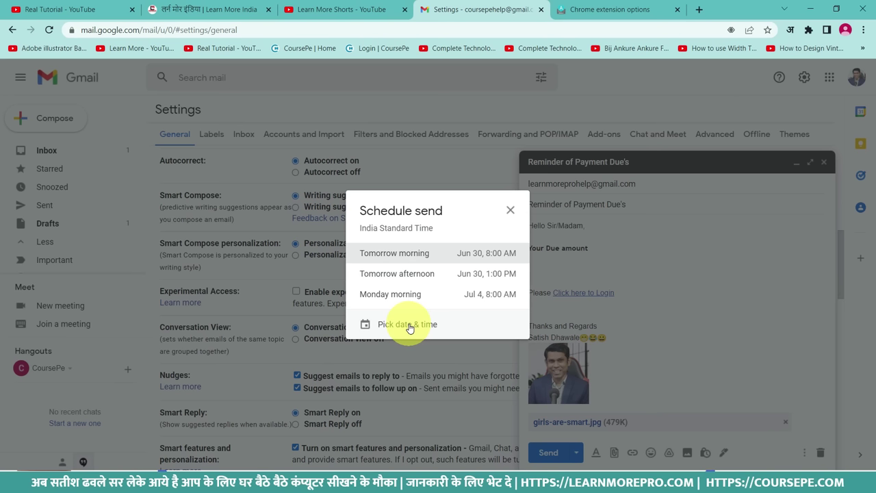
pyautogui.click(510, 210)
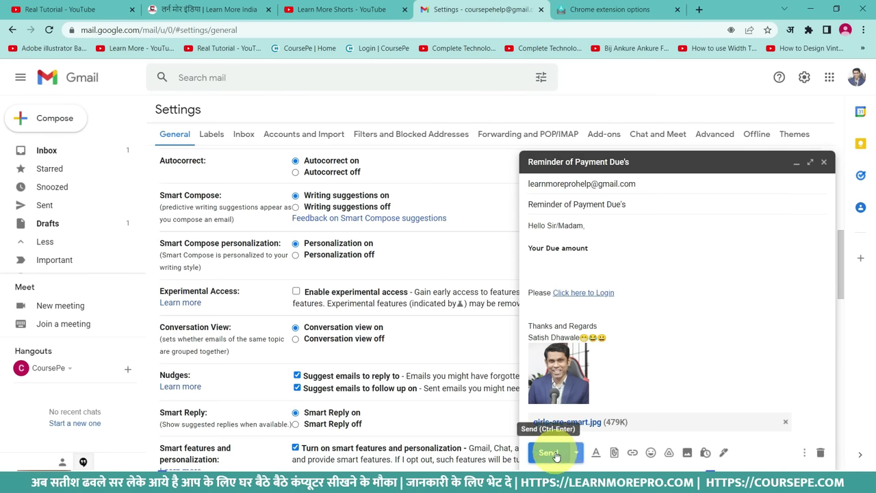
# Close the payment reminder email and reopen it from the saved drafts.
pyautogui.click(826, 165)
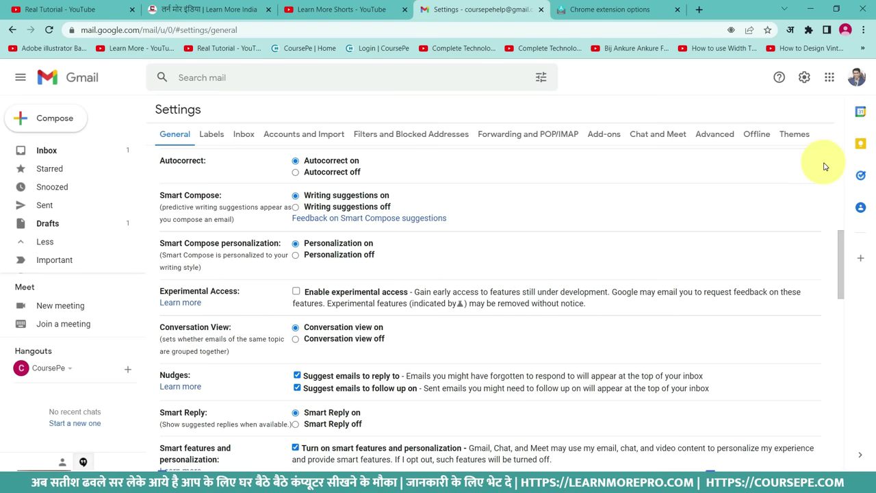
pyautogui.click(46, 226)
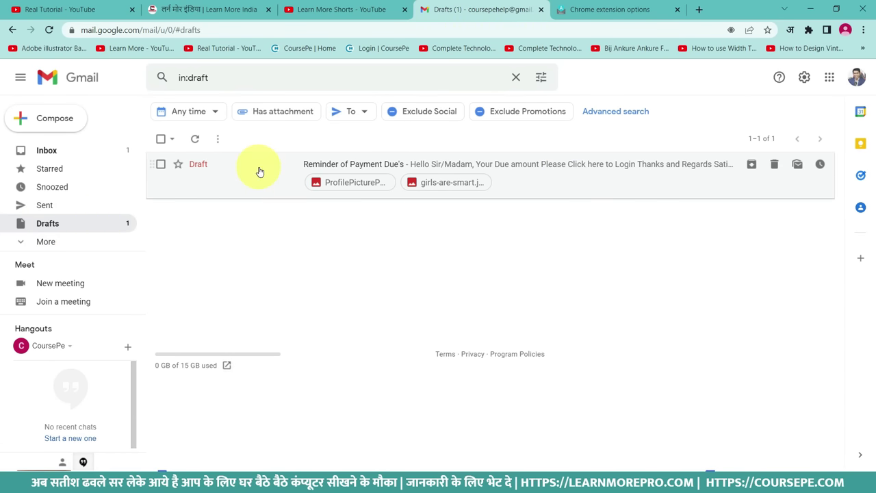
pyautogui.click(196, 168)
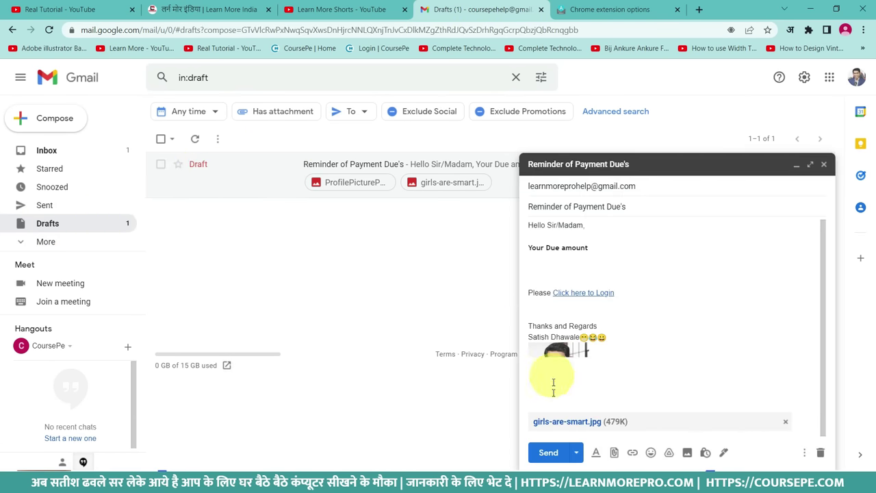
# Send the payment reminder and undo the sending, repeat both once more, and dismiss the notification.
pyautogui.click(549, 454)
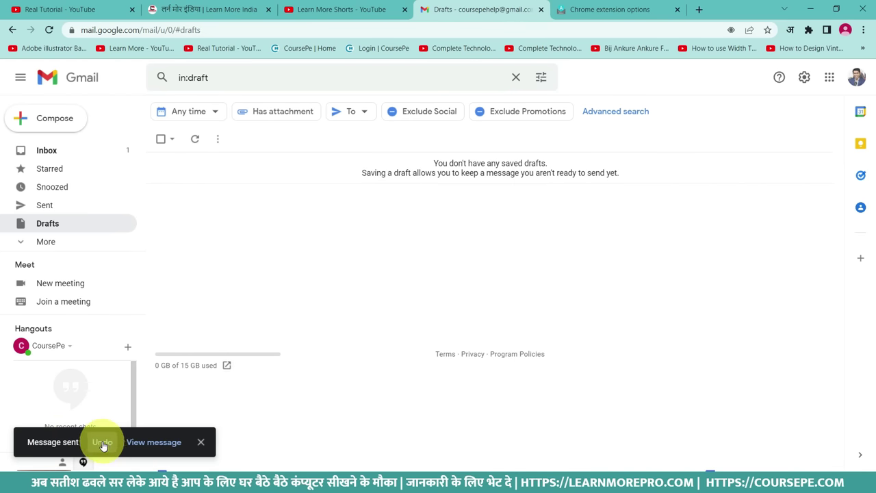
pyautogui.click(103, 444)
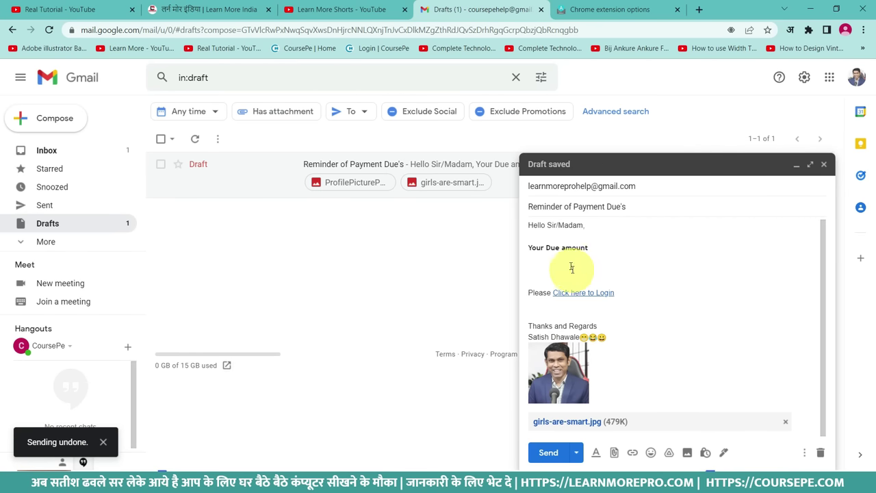
pyautogui.click(548, 454)
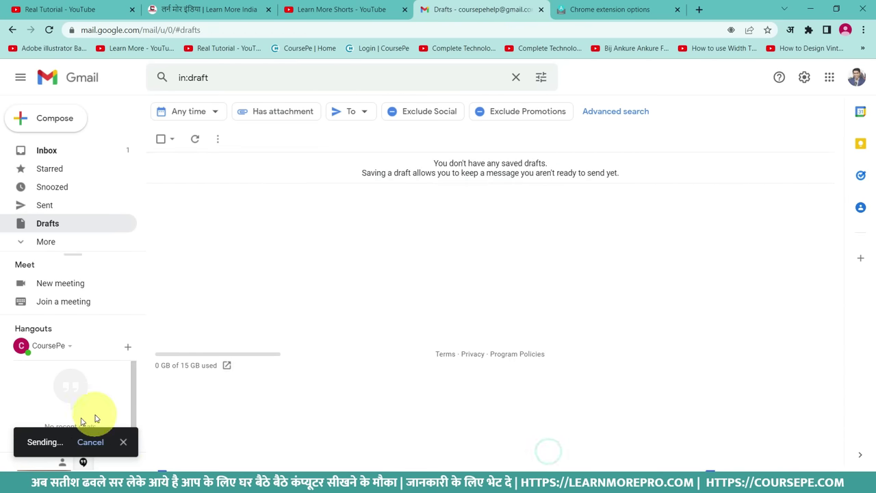
pyautogui.click(101, 442)
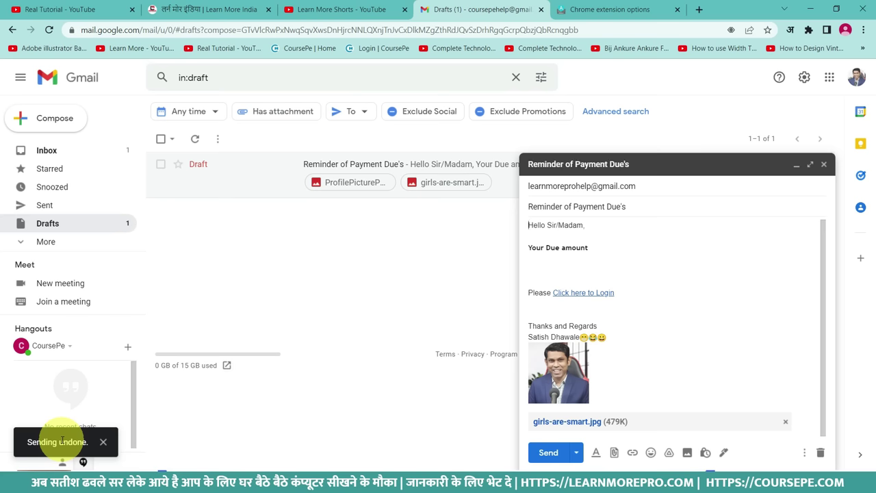
pyautogui.click(101, 438)
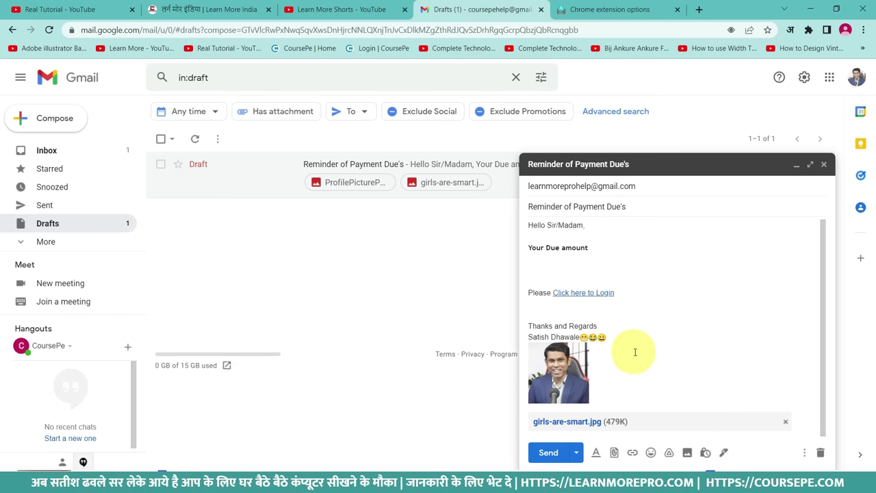
pyautogui.scroll(1, 636, 341)
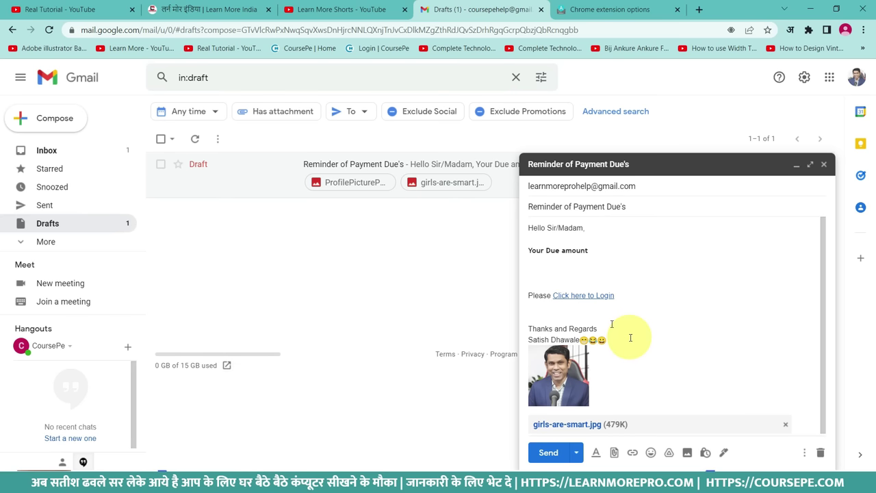
pyautogui.scroll(-1, 618, 332)
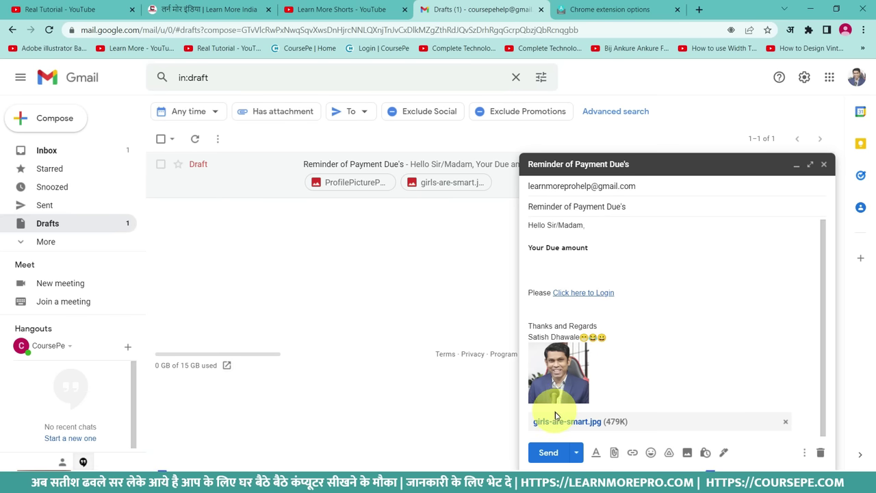
# Send the payment reminder email and open the sent mail to check it.
pyautogui.click(549, 453)
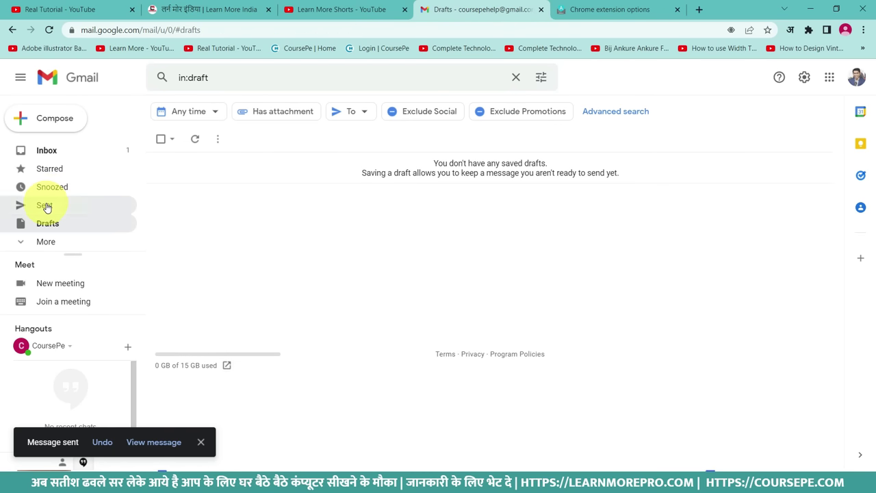
pyautogui.click(45, 205)
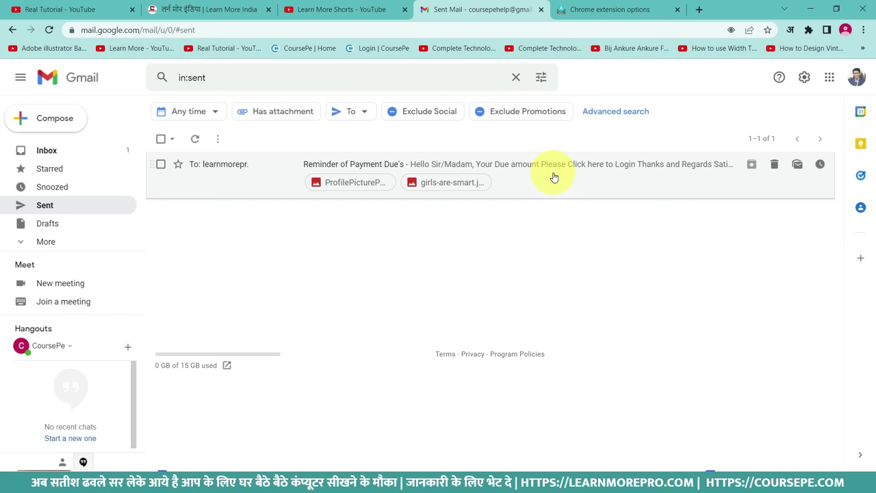
# Return to the inbox, open the email about finishing the new Google Account setup, and show the quick settings.
pyautogui.click(31, 151)
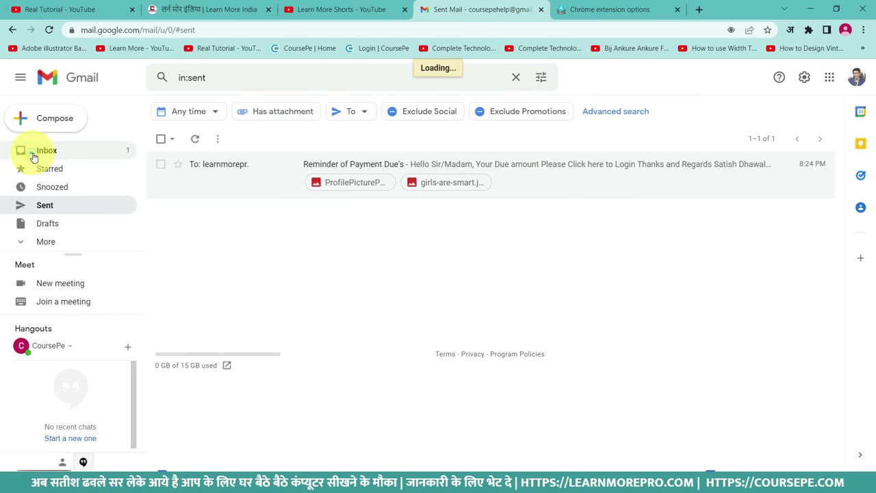
pyautogui.click(200, 75)
pyautogui.click(255, 72)
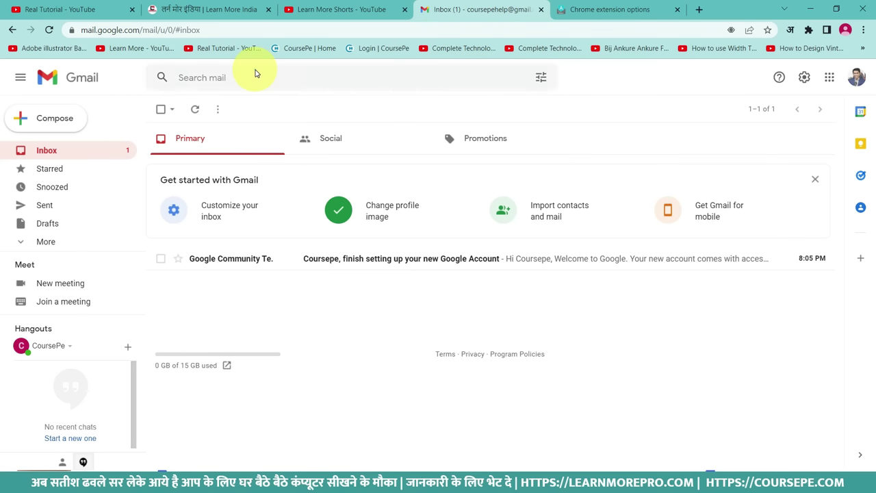
pyautogui.click(254, 75)
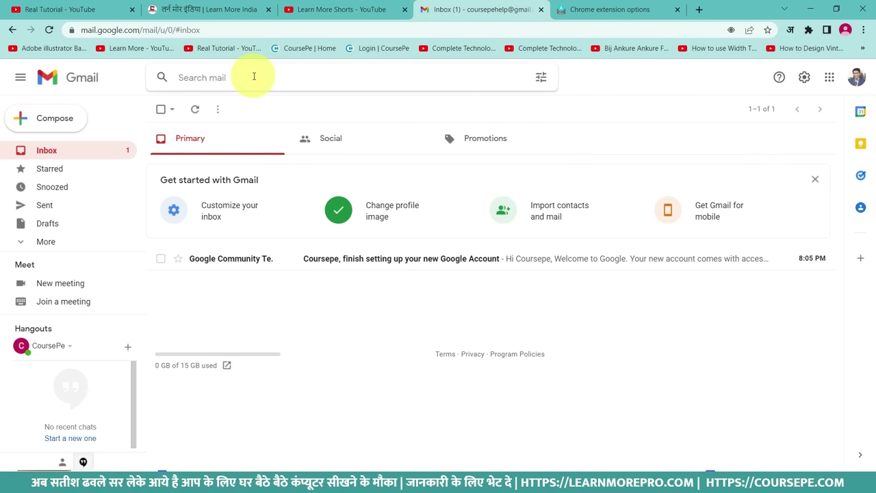
pyautogui.click(391, 301)
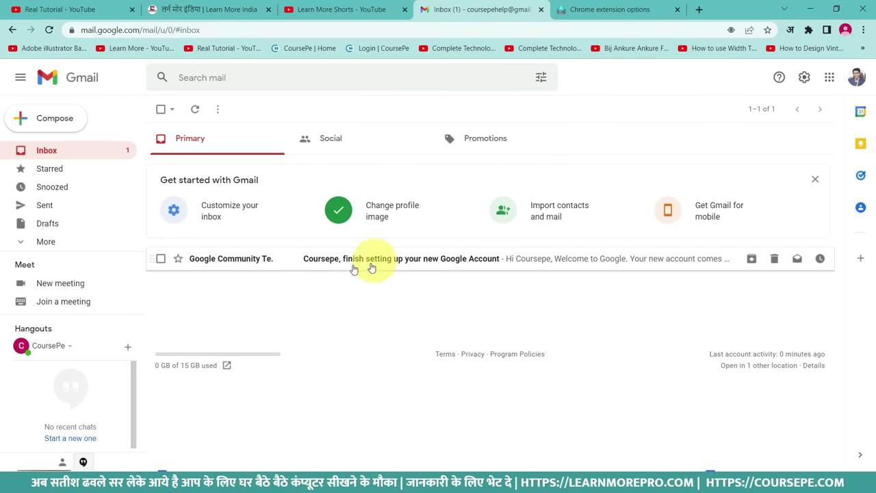
pyautogui.click(226, 265)
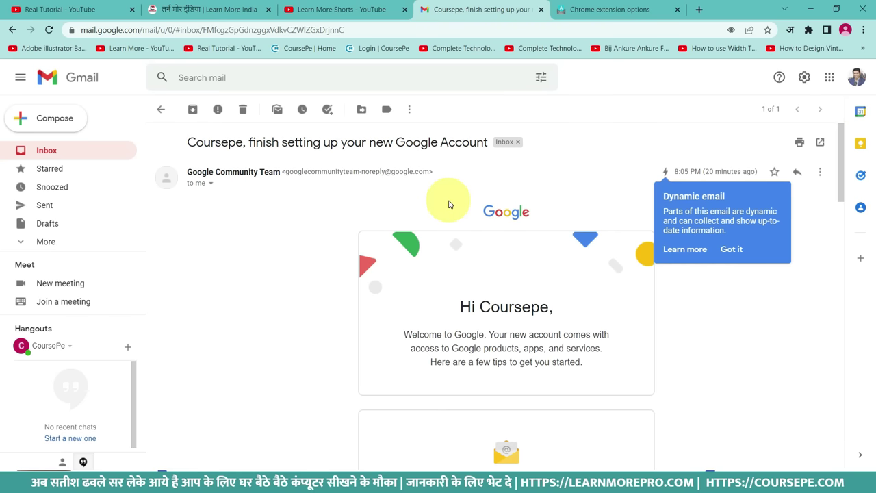
pyautogui.click(804, 81)
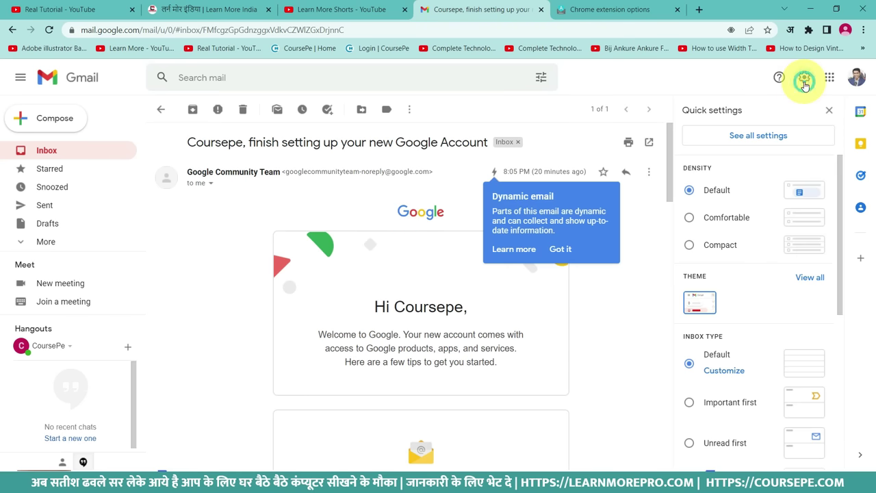
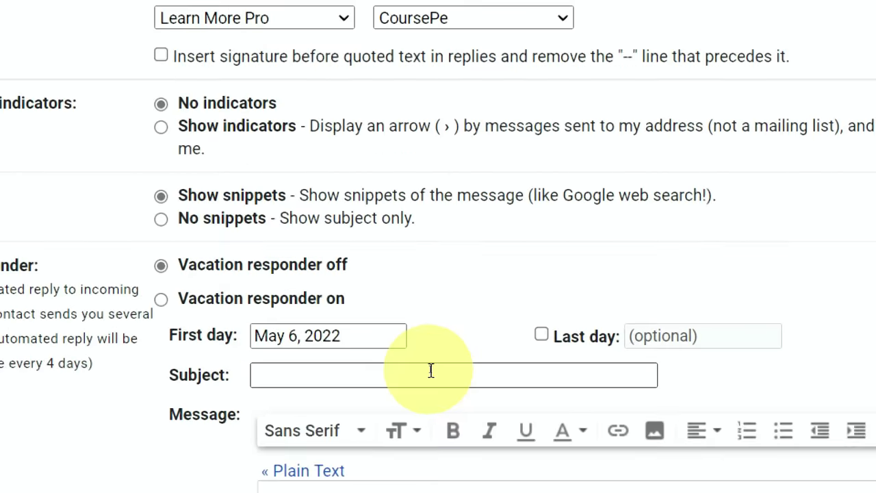
# Turn on the vacation responder with May 9, 2022 as the first day and no last day.
pyautogui.click(284, 307)
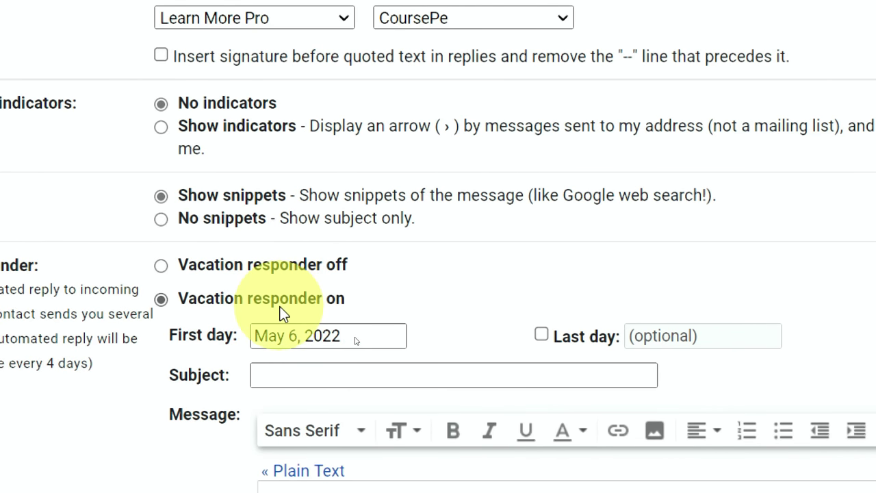
pyautogui.moveTo(293, 336); pyautogui.dragTo(368, 331)
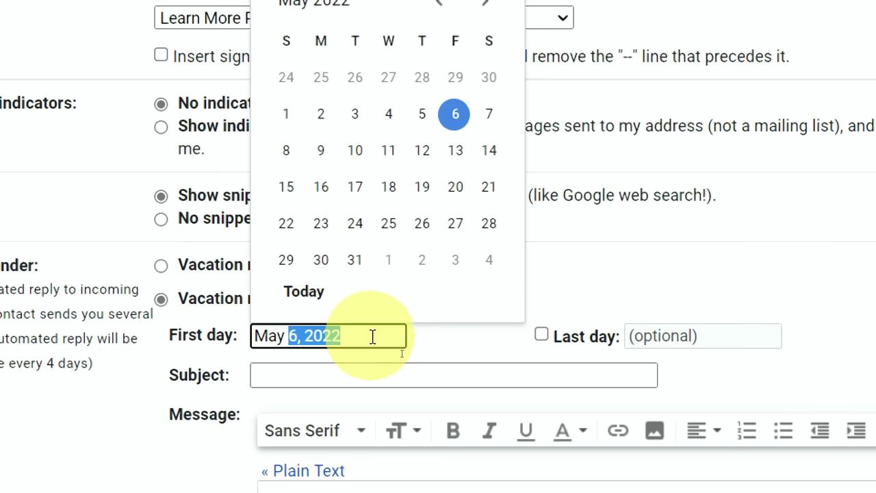
pyautogui.click(320, 159)
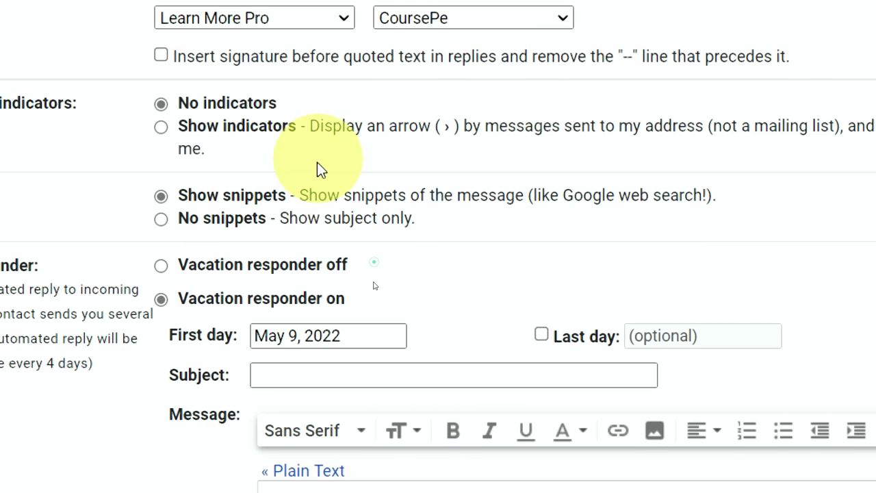
pyautogui.click(323, 368)
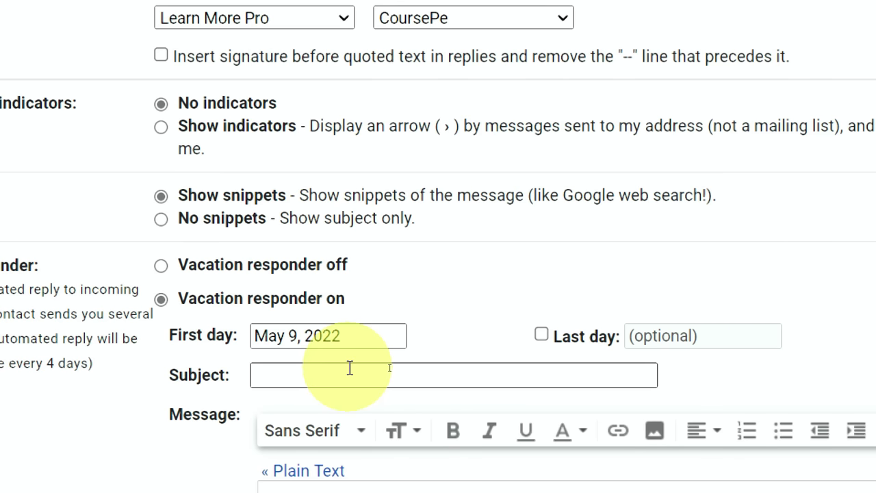
pyautogui.click(568, 343)
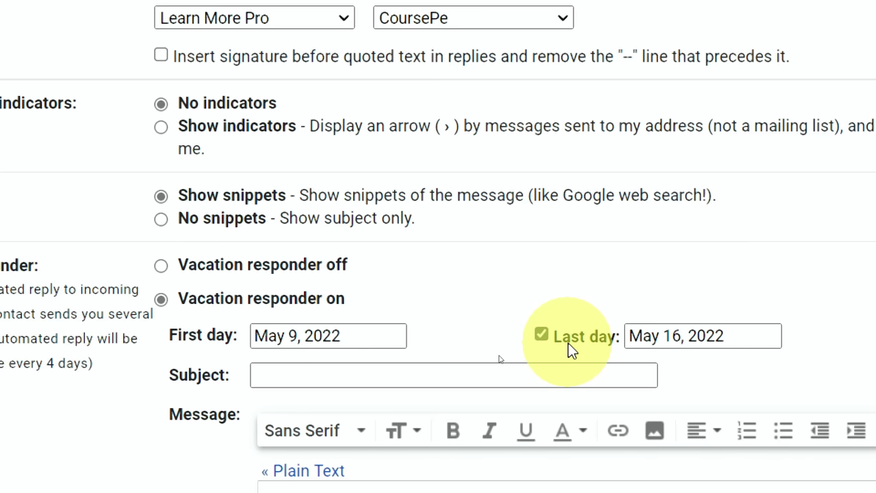
pyautogui.click(569, 344)
# Enter "I am vacation" as the vacation responder's subject and "I will revert back" as its message.
pyautogui.click(467, 373)
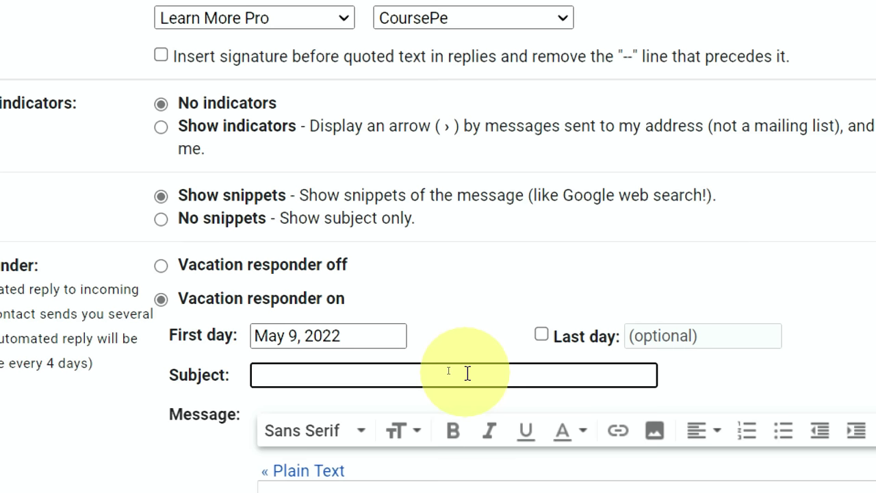
pyautogui.write('Ia')
pyautogui.press('BackSpace')
pyautogui.write('am vacation')
pyautogui.scroll(-3, 468, 398)
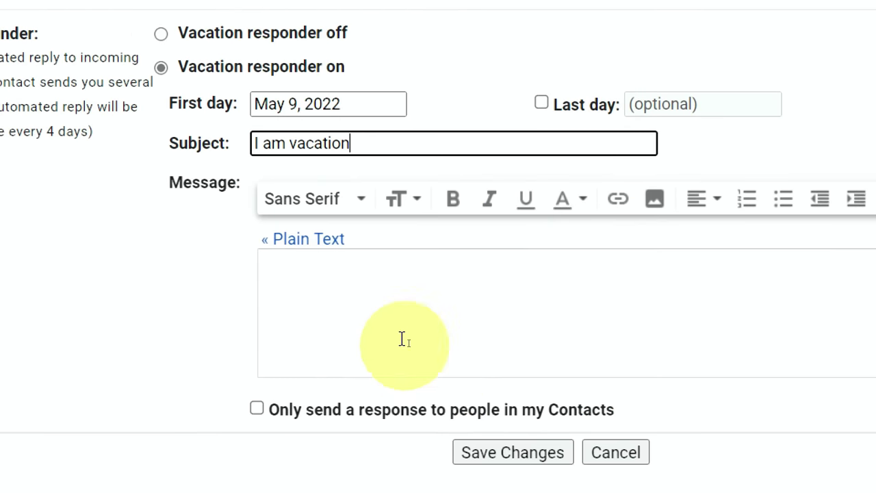
pyautogui.click(405, 340)
pyautogui.write('I')
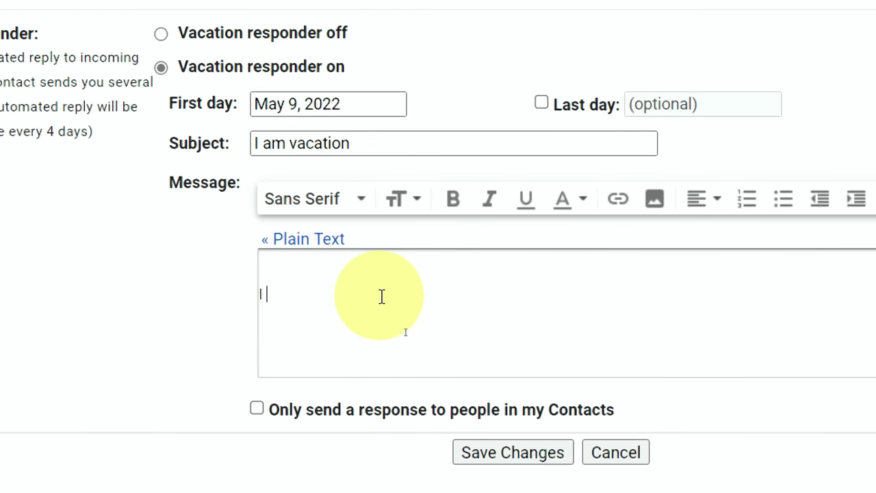
pyautogui.write(' will reve')
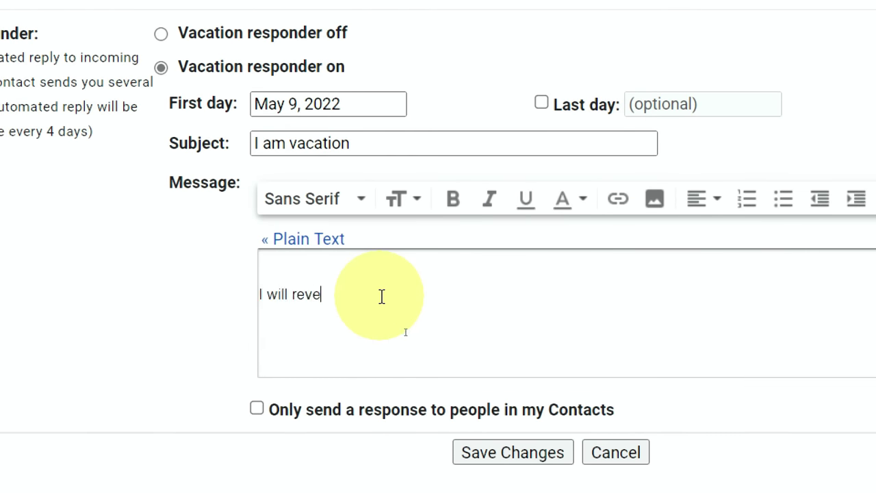
pyautogui.write('rt back')
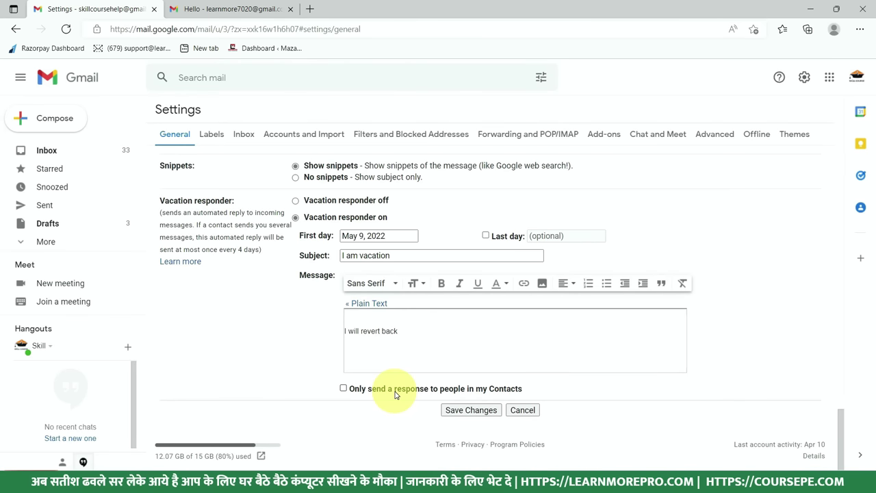
# Save the vacation responder settings without limiting responses to contacts.
pyautogui.click(395, 395)
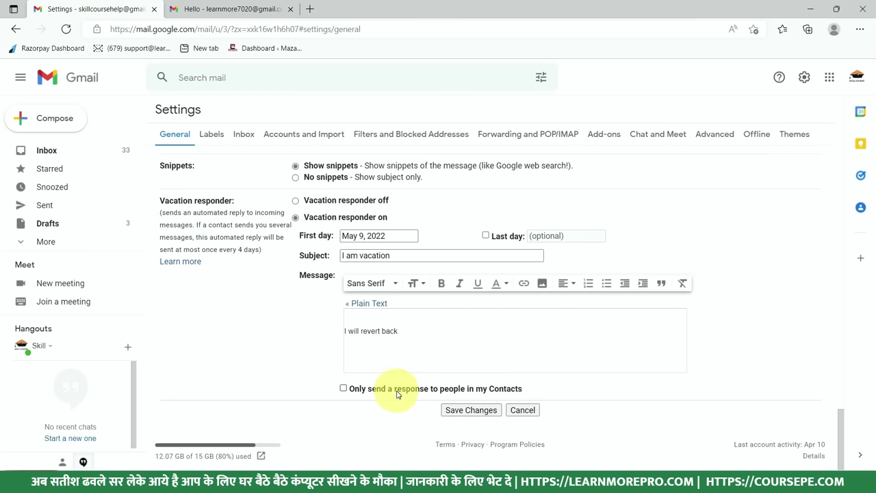
pyautogui.click(471, 412)
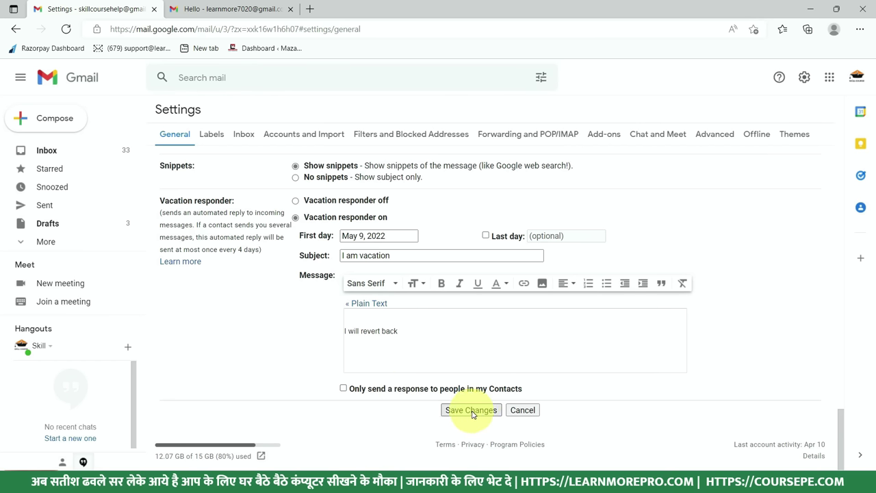
pyautogui.click(473, 413)
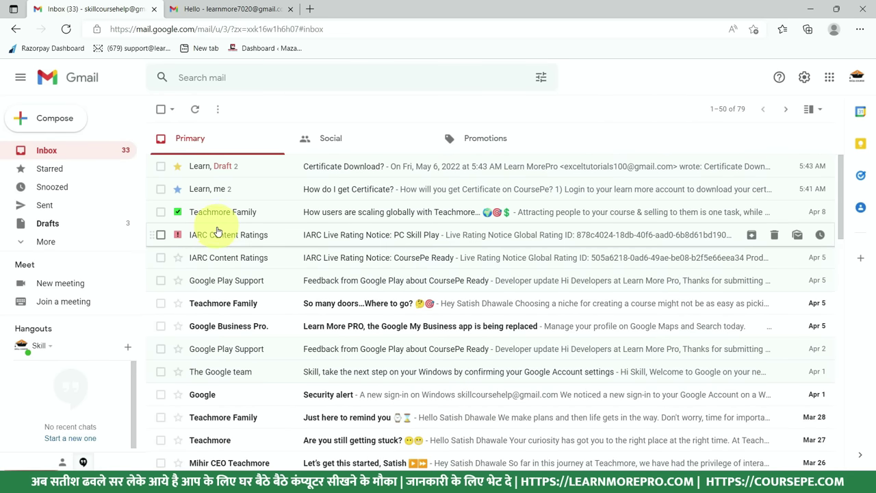
# Reopen the full Gmail settings, switch the vacation responder off, and save the changes.
pyautogui.moveTo(219, 234)
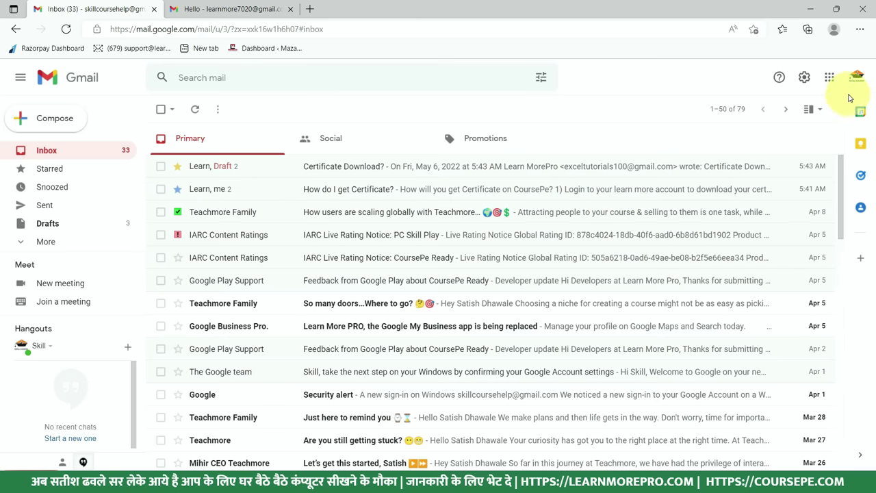
pyautogui.click(804, 77)
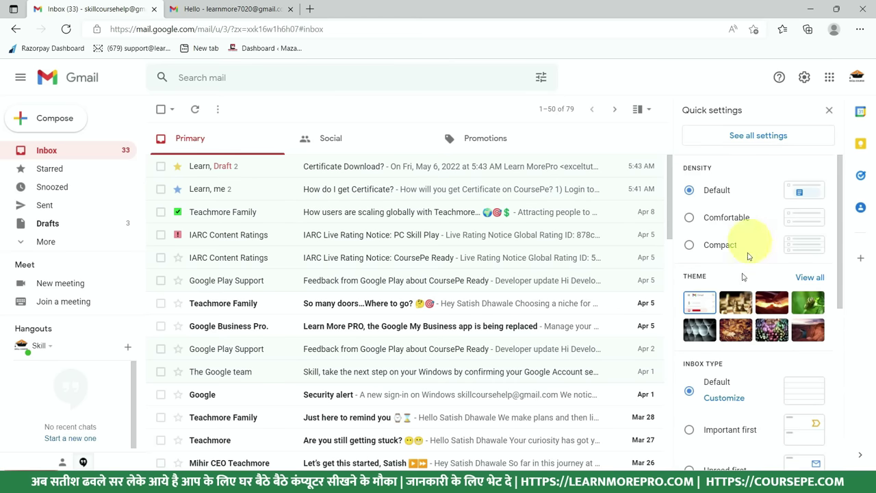
pyautogui.click(808, 135)
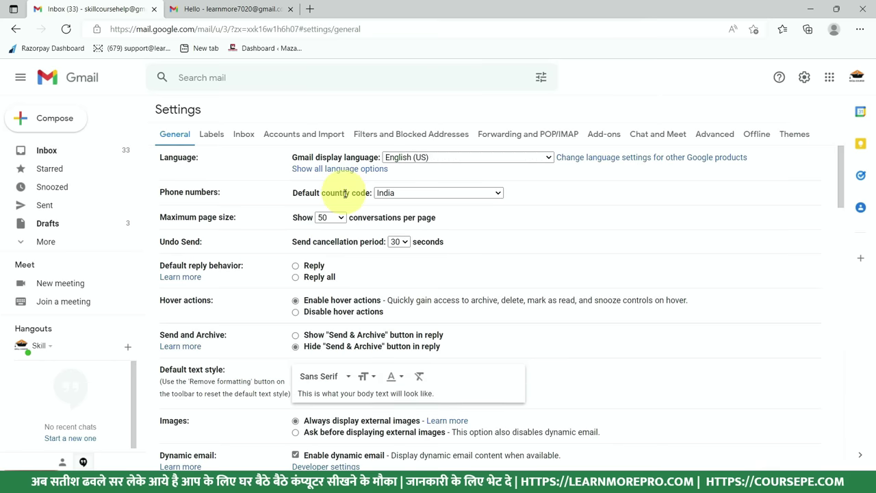
pyautogui.scroll(-3, 349, 199)
pyautogui.scroll(2, 362, 254)
pyautogui.scroll(-2, 360, 245)
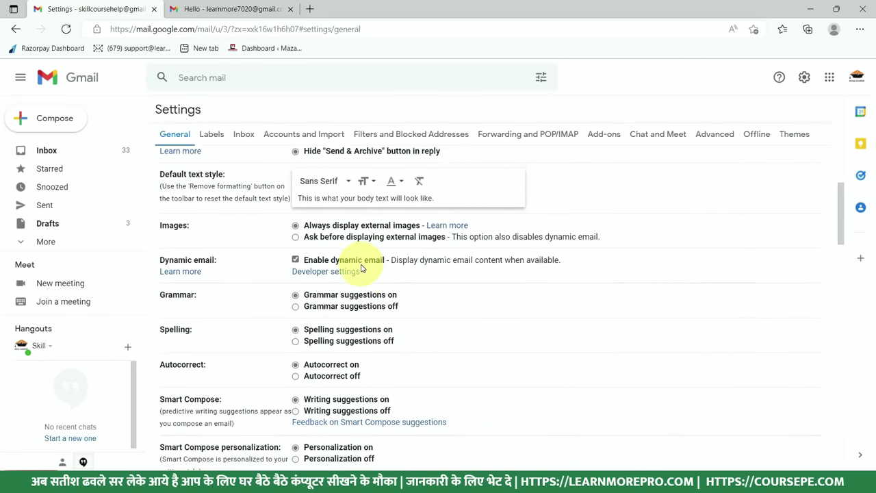
pyautogui.scroll(-15, 362, 274)
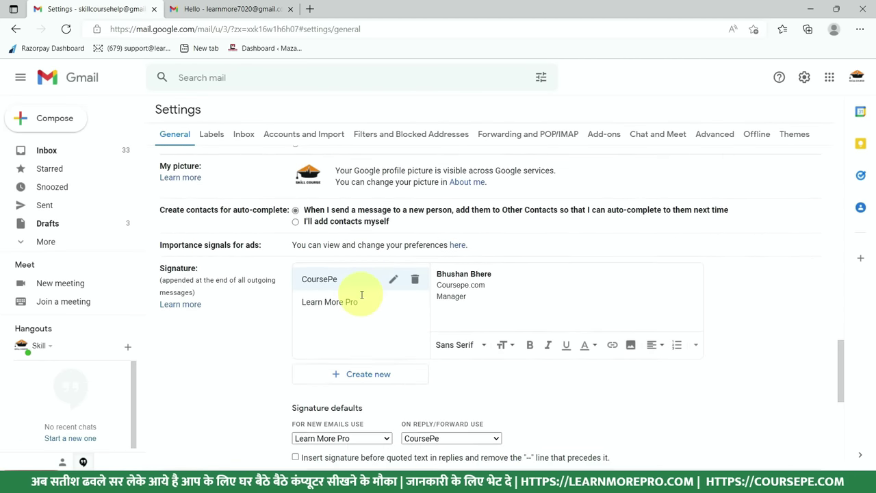
pyautogui.scroll(-5, 362, 295)
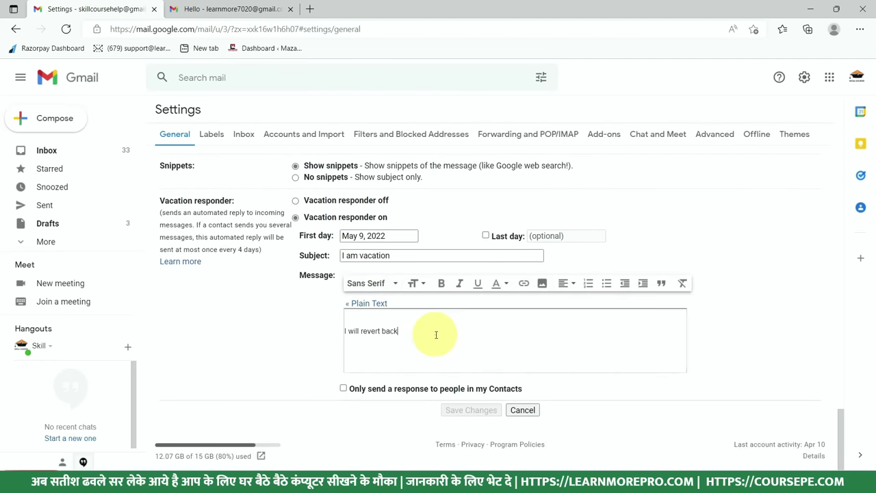
pyautogui.click(436, 335)
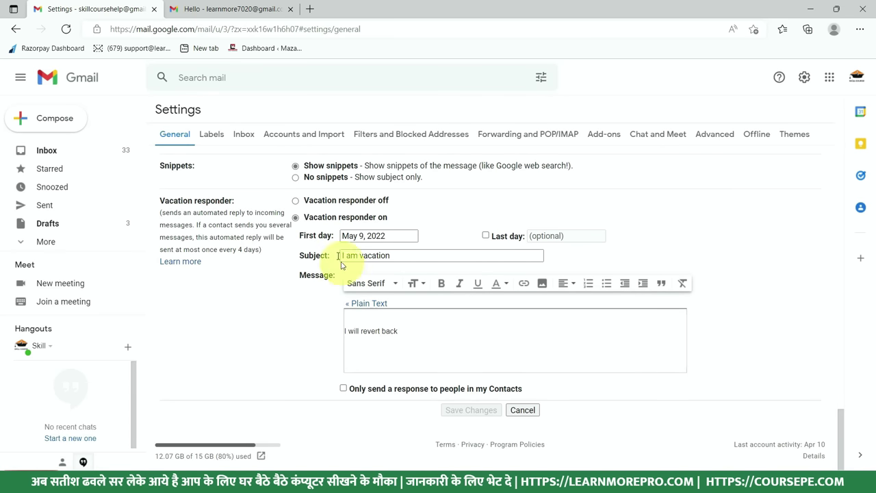
pyautogui.click(335, 200)
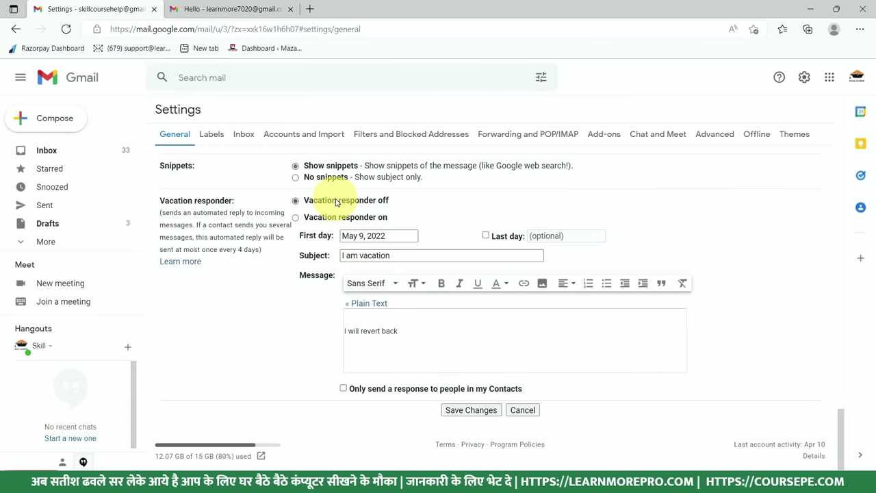
pyautogui.click(460, 411)
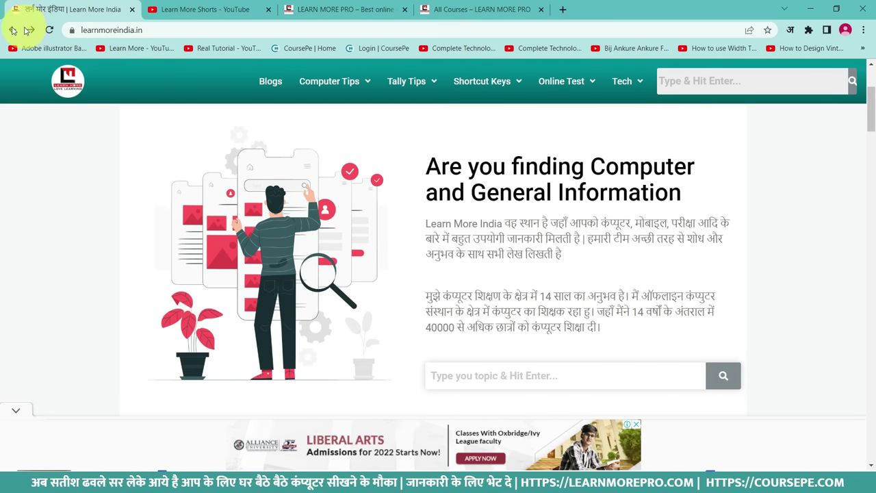
# Search Google for "learnmorepro" from the browser's Learn More India page and go back to that page.
pyautogui.click(117, 26)
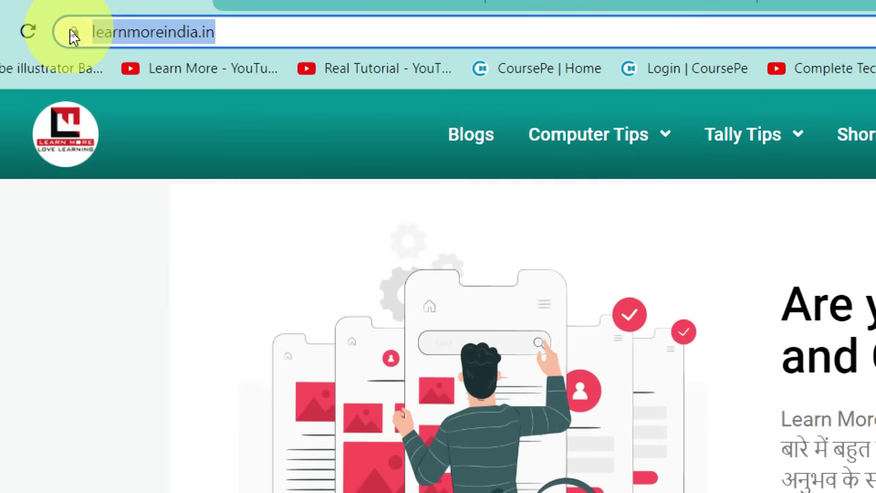
pyautogui.write('learn')
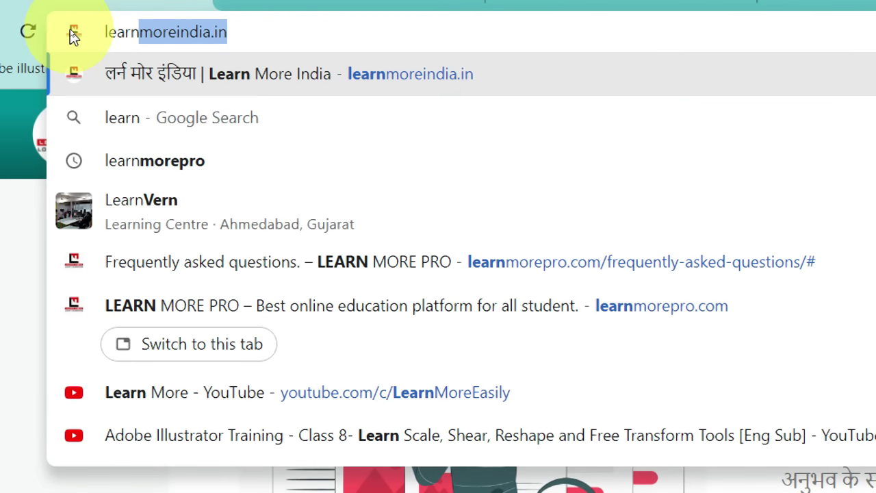
pyautogui.write('morepro')
pyautogui.press('Return')
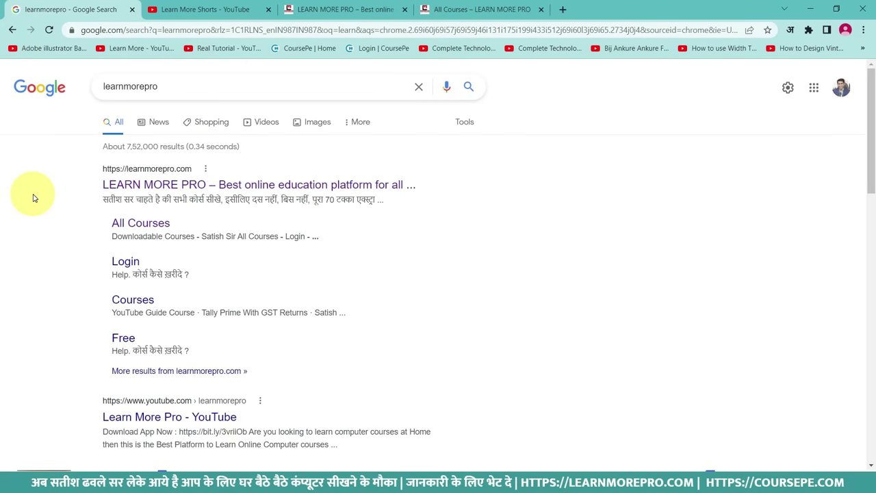
pyautogui.hotkey('alt', 'Left')
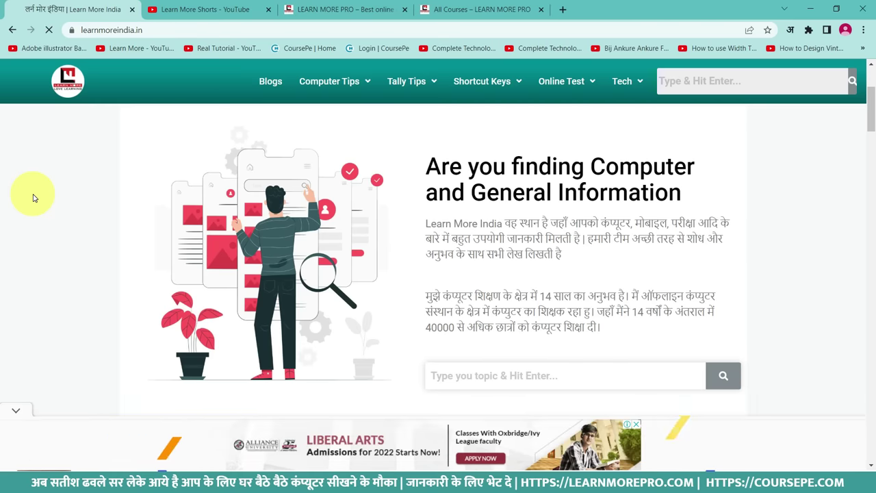
# Move forward and back through the tab's history between the Learn More India page and the learnmorepro search results, ending on the results.
pyautogui.hotkey('alt', 'Right')
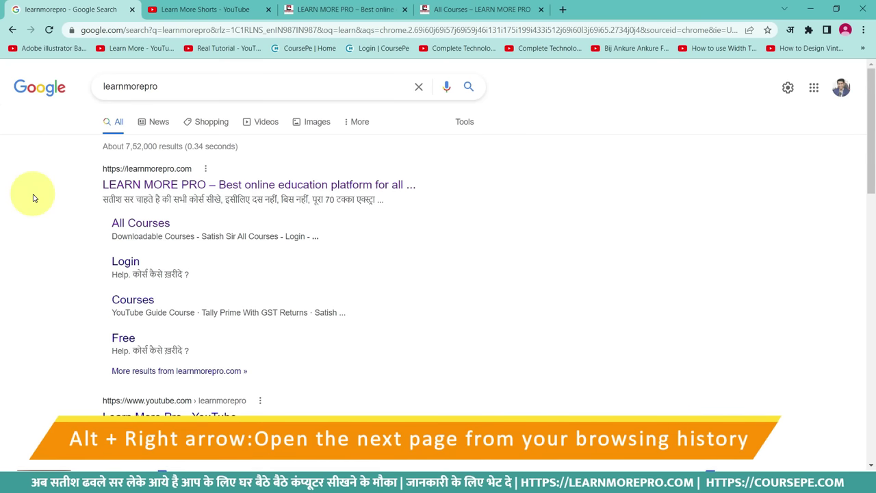
pyautogui.hotkey('alt', 'Left')
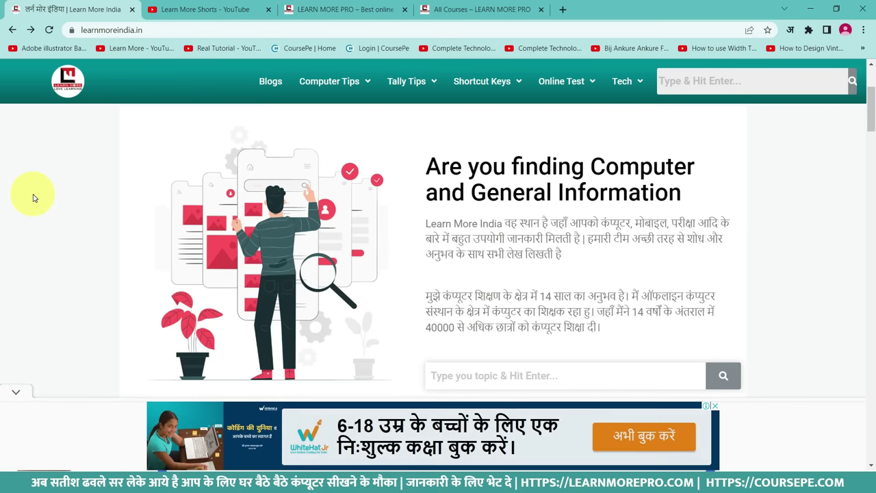
pyautogui.hotkey('alt', 'Right')
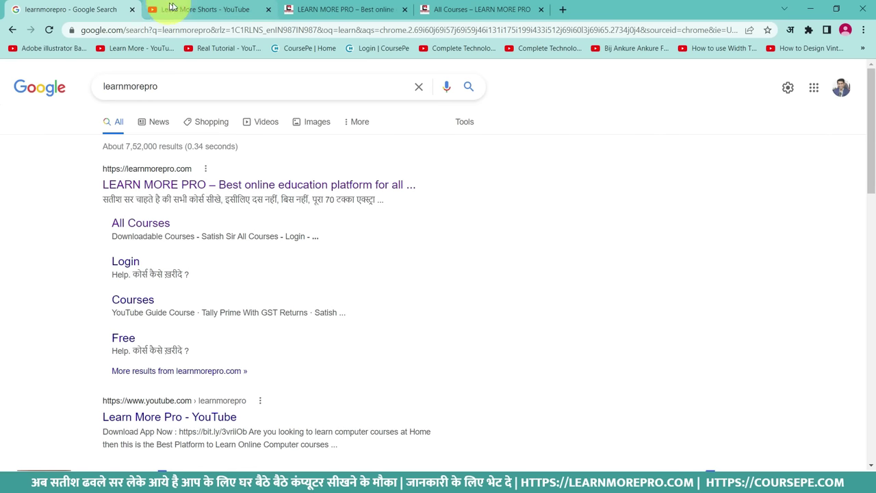
# Switch to the Learn More Shorts YouTube tab and turn the browser's full-screen mode on and off twice.
pyautogui.click(202, 9)
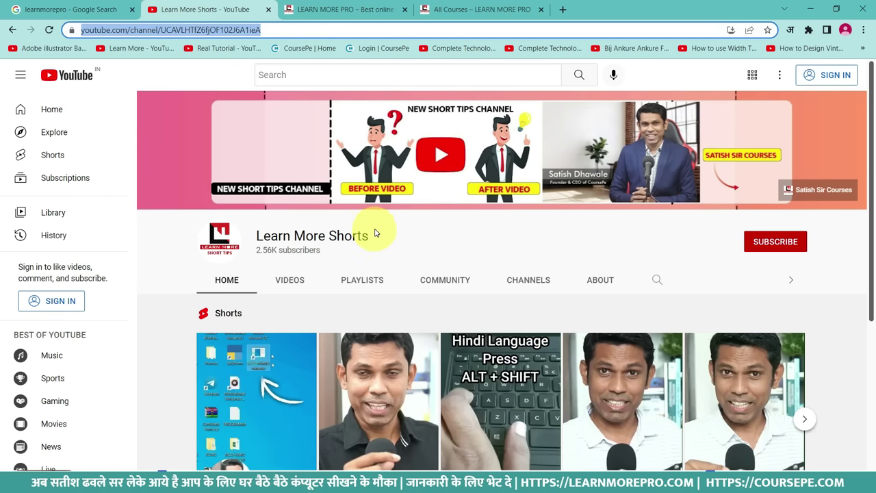
pyautogui.press('F11')
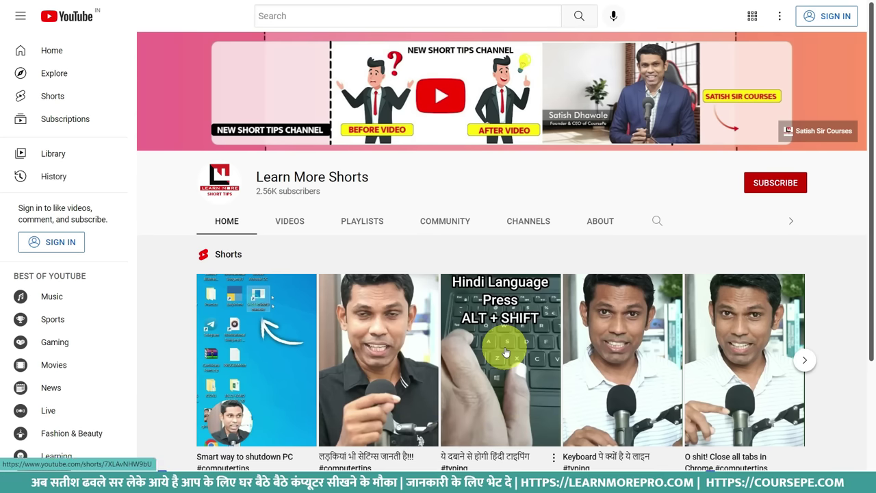
pyautogui.press('F11')
pyautogui.press('F11')
pyautogui.press('F11')
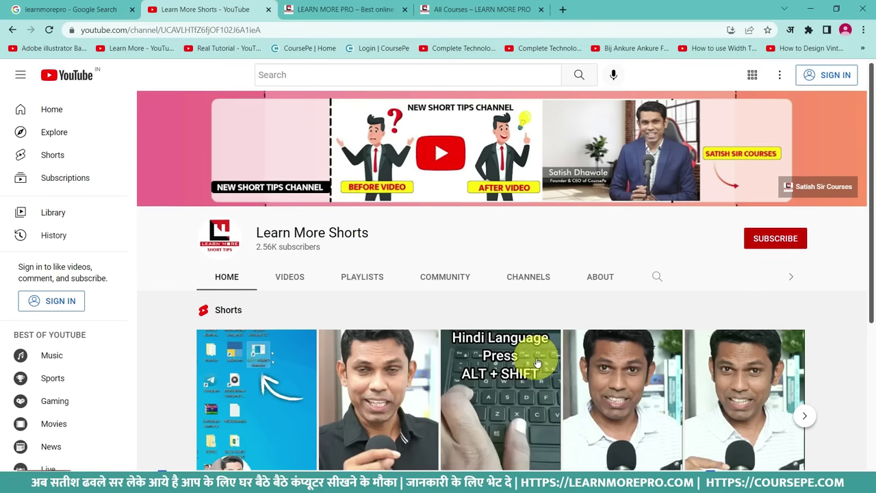
# Enlarge the Learn More Shorts channel page to 500% zoom.
pyautogui.scroll(-3, 568, 349)
pyautogui.scroll(2, 575, 358)
pyautogui.scroll(-2, 576, 358)
pyautogui.scroll(2, 541, 366)
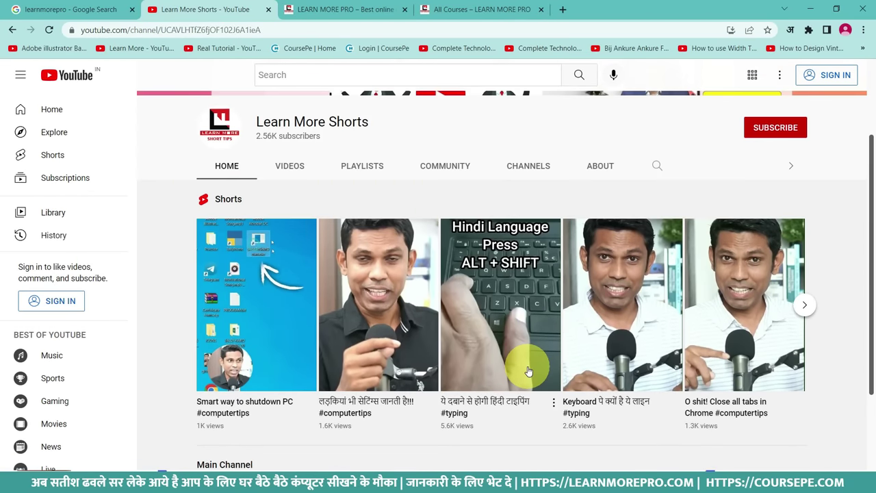
pyautogui.scroll(2, 548, 356)
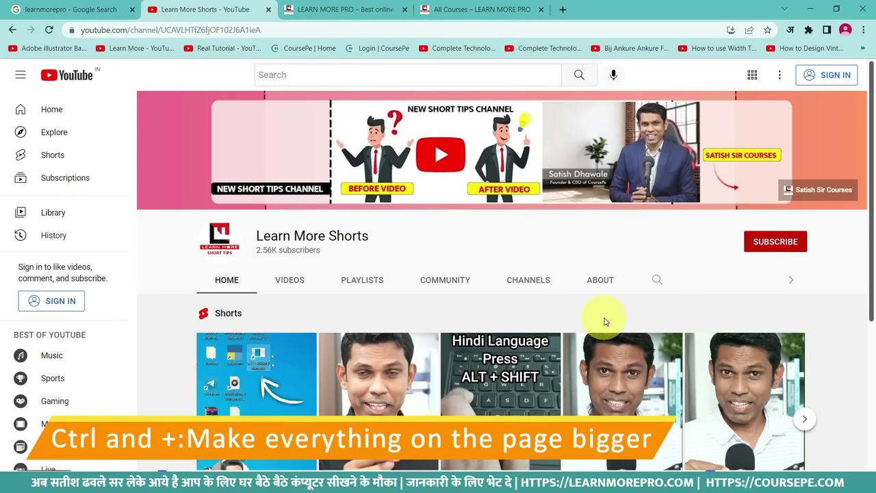
pyautogui.hotkey('ctrl', '+')
pyautogui.hotkey('ctrl', '+')
pyautogui.hotkey('ctrl', '+')
pyautogui.hotkey('ctrl', '+')
pyautogui.hotkey('ctrl', '+')
pyautogui.hotkey('ctrl', '+')
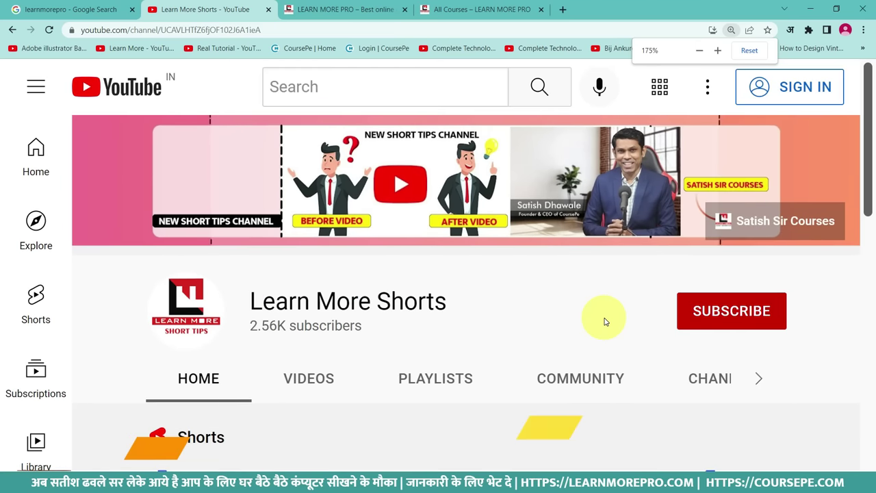
pyautogui.hotkey('ctrl', '+')
pyautogui.hotkey('ctrl', '+')
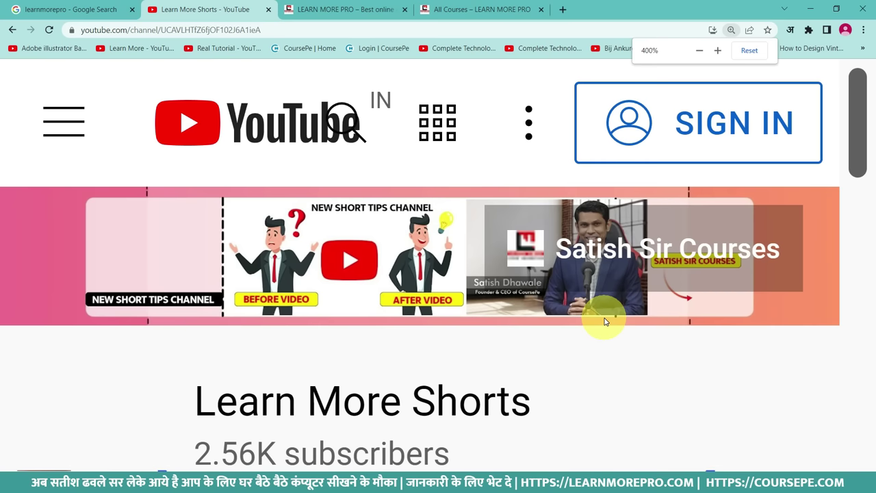
pyautogui.hotkey('ctrl', '+')
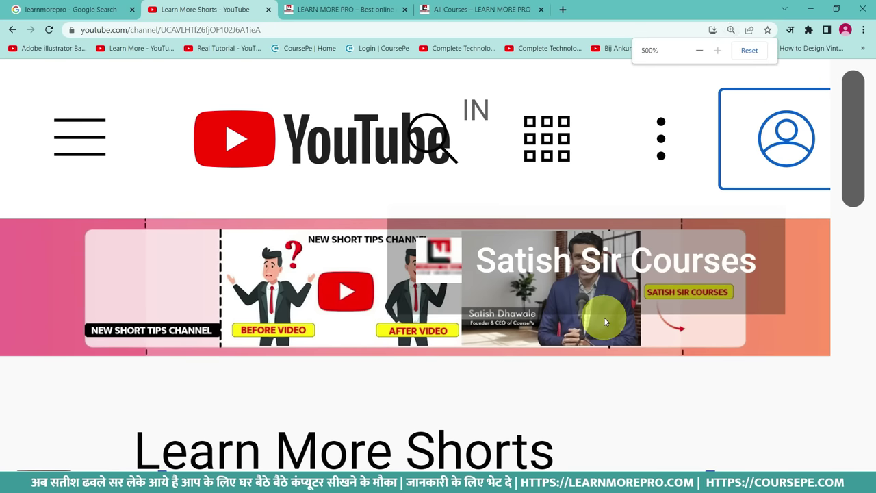
# Shrink the Learn More Shorts channel page to 33% zoom.
pyautogui.hotkey('ctrl', '-')
pyautogui.hotkey('ctrl', '-')
pyautogui.hotkey('ctrl', '-')
pyautogui.hotkey('ctrl', '-')
pyautogui.hotkey('ctrl', '-')
pyautogui.hotkey('ctrl', '-')
pyautogui.hotkey('ctrl', '-')
pyautogui.hotkey('ctrl', '-')
pyautogui.hotkey('ctrl', '-')
pyautogui.hotkey('ctrl', '-')
pyautogui.hotkey('ctrl', '-')
pyautogui.hotkey('ctrl', '-')
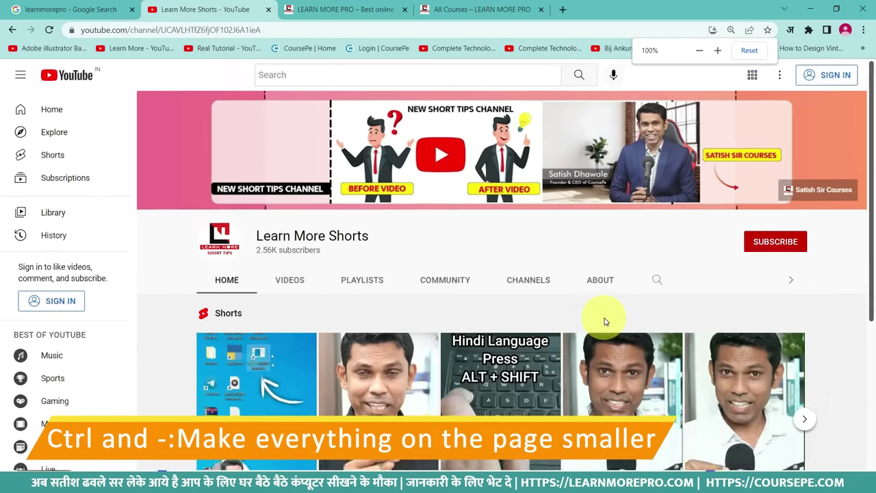
pyautogui.hotkey('ctrl', '-')
pyautogui.hotkey('ctrl', '-')
pyautogui.hotkey('ctrl', '-')
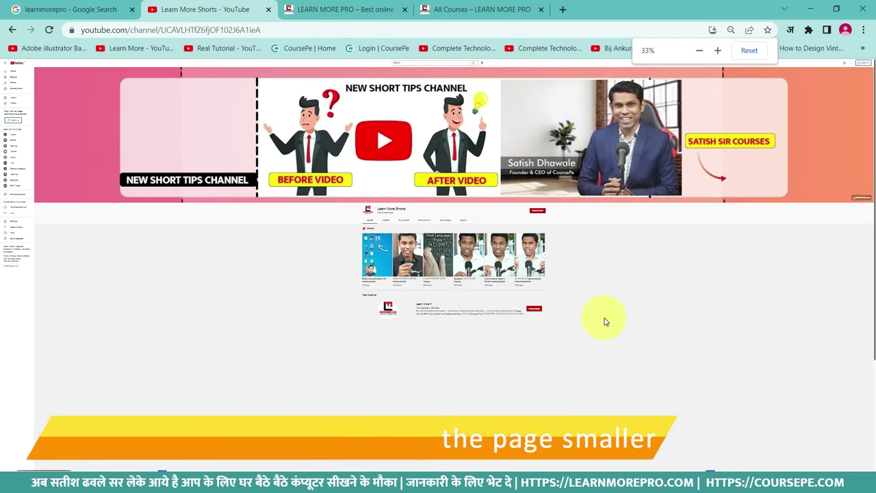
# Enlarge the channel page slightly and reset its zoom to the default size.
pyautogui.hotkey('ctrl', '+')
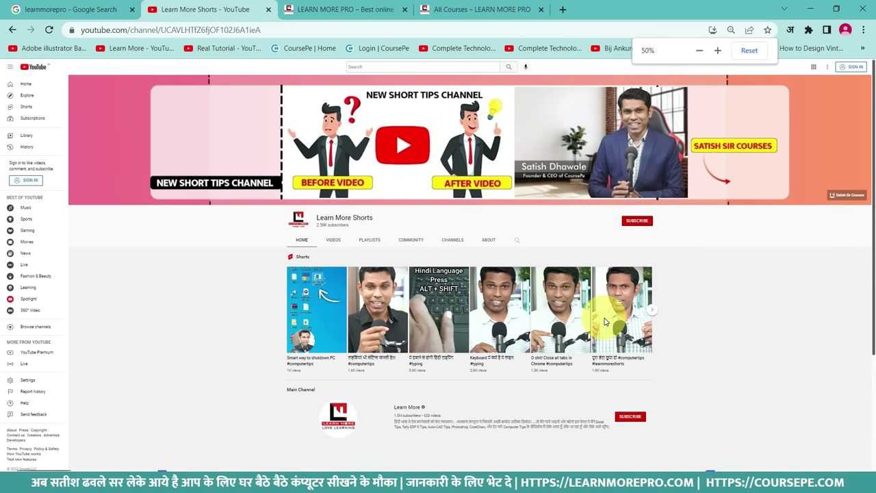
pyautogui.hotkey('ctrl', '+')
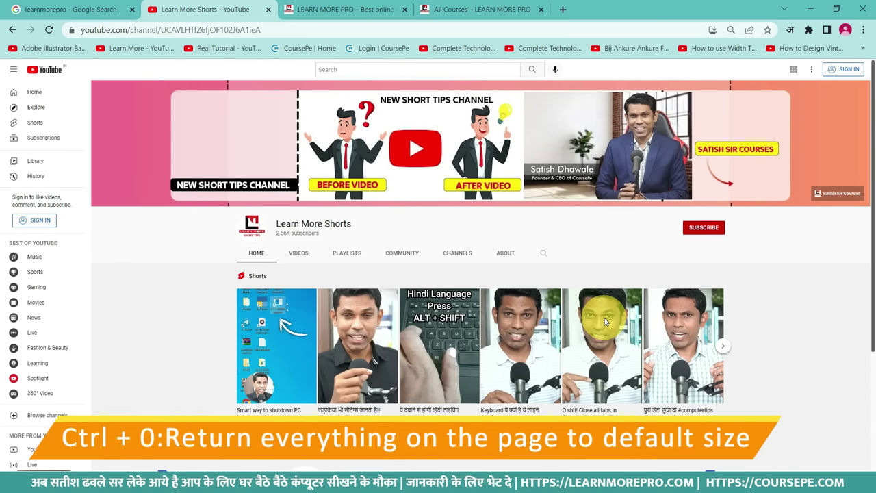
pyautogui.hotkey('ctrl', '0')
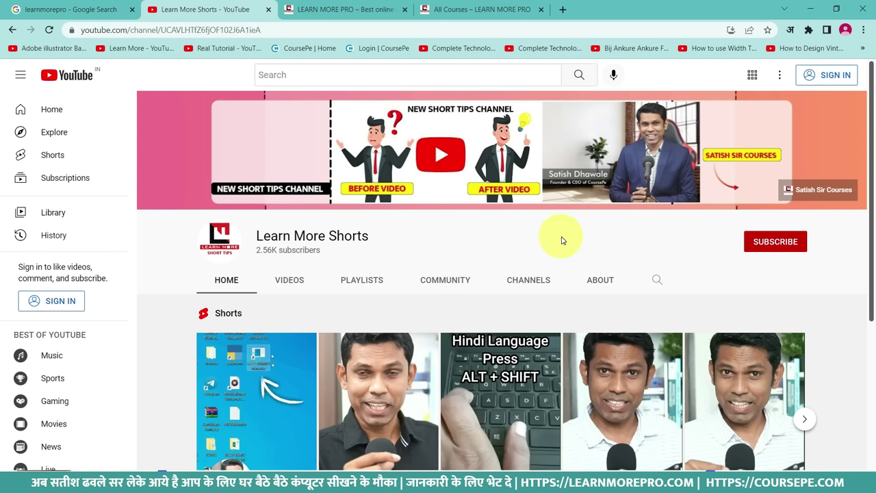
# View each of the four open tabs in order and open a new blank tab.
pyautogui.click(94, 9)
pyautogui.click(205, 8)
pyautogui.click(346, 9)
pyautogui.click(471, 9)
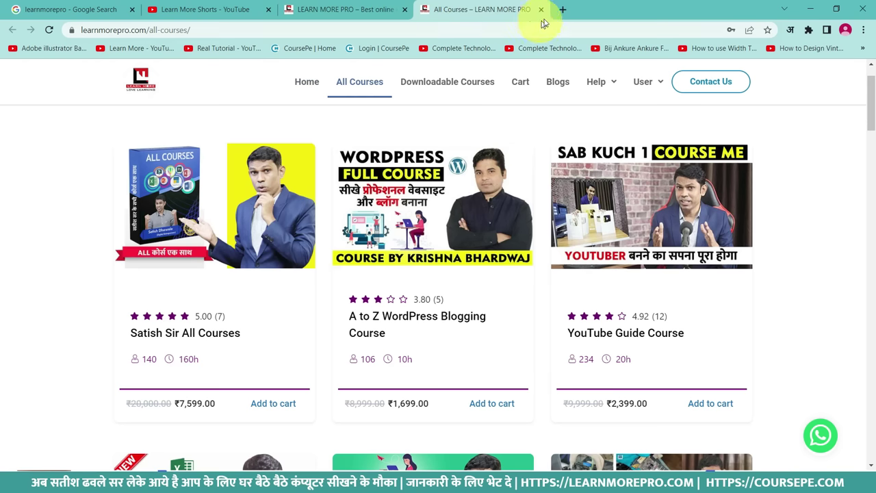
pyautogui.click(562, 10)
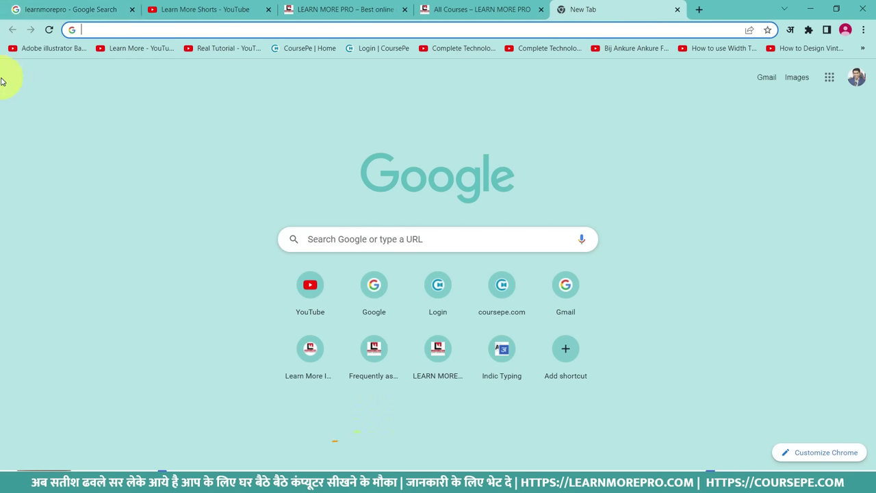
# Cycle backward and forward through the neighbouring open tabs, ending on the learnmorepro search results tab.
pyautogui.hotkey('ctrl', 'pageup')
pyautogui.hotkey('ctrl', 'pageup')
pyautogui.hotkey('ctrl', 'pageup')
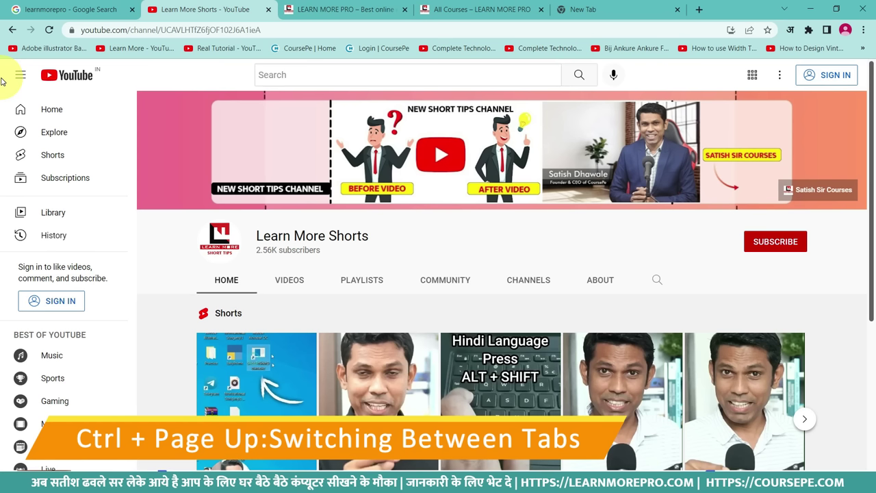
pyautogui.hotkey('ctrl', 'pageup')
pyautogui.hotkey('ctrl', 'pagedown')
pyautogui.hotkey('ctrl', 'pagedown')
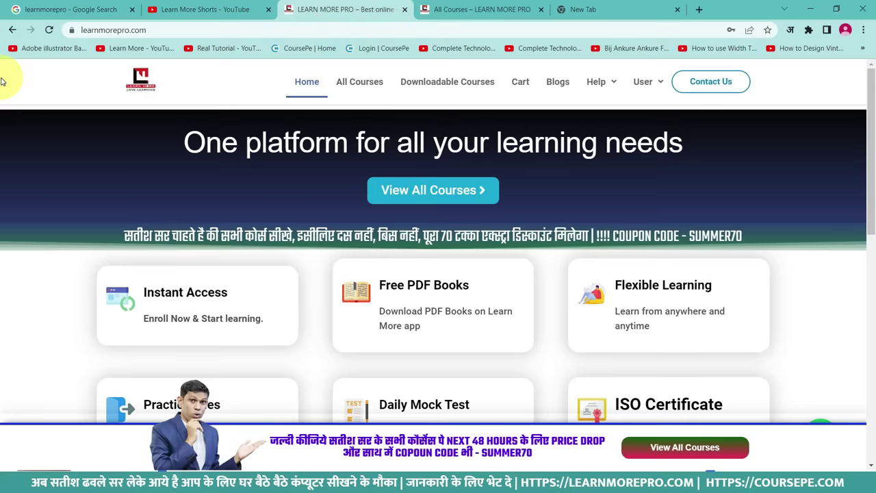
pyautogui.hotkey('ctrl', 'pagedown')
pyautogui.hotkey('ctrl', 'pageup')
pyautogui.hotkey('ctrl', 'pageup')
pyautogui.hotkey('ctrl', 'pageup')
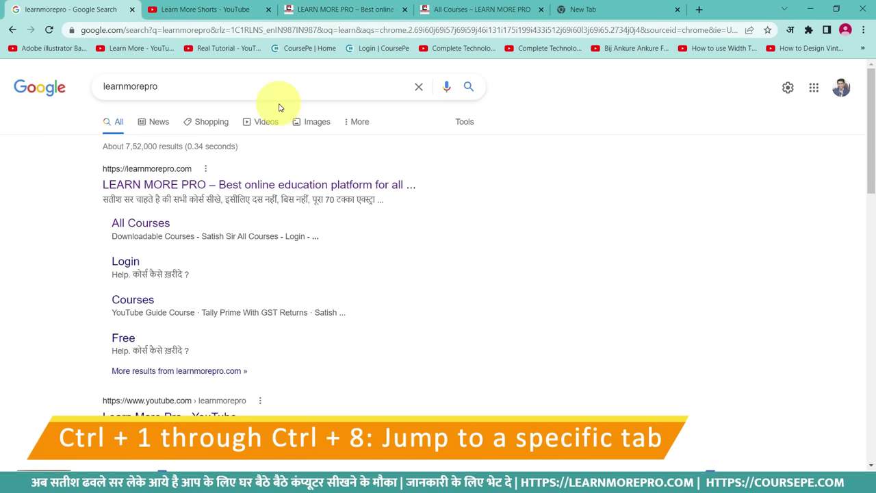
# Jump directly to the third tab, the fourth tab and back to the first tab by their position numbers.
pyautogui.hotkey('ctrl', '3')
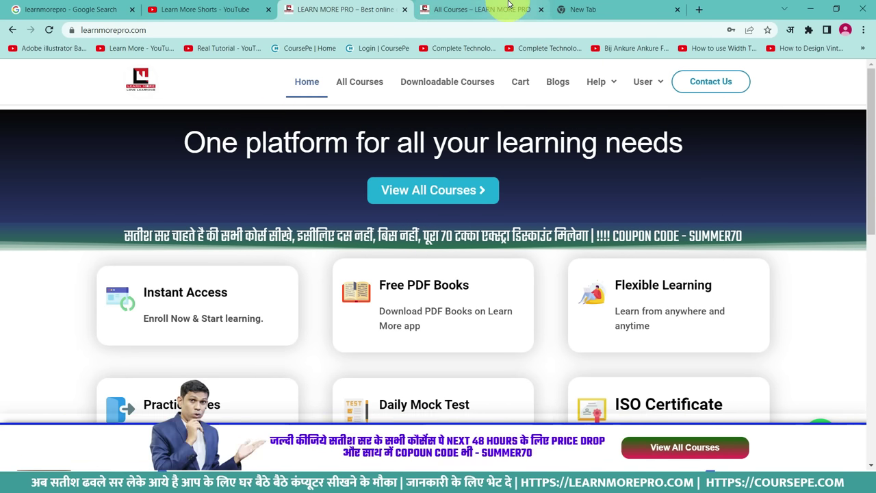
pyautogui.hotkey('ctrl', '4')
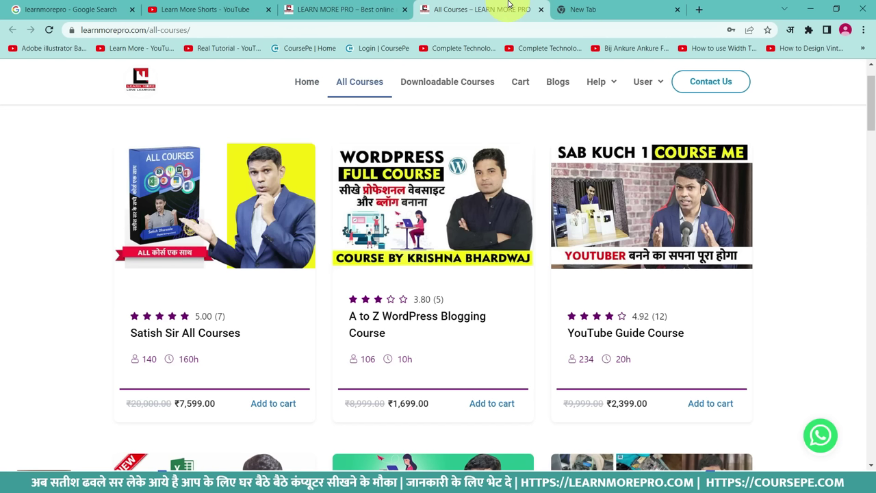
pyautogui.hotkey('ctrl', '1')
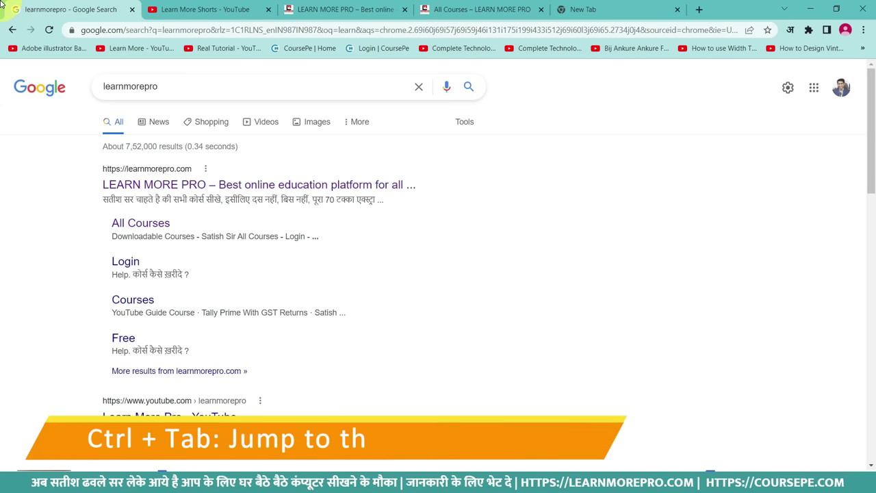
# Advance one tab at a time from the learnmorepro search results to the New Tab page.
pyautogui.hotkey('ctrl', 'Tab')
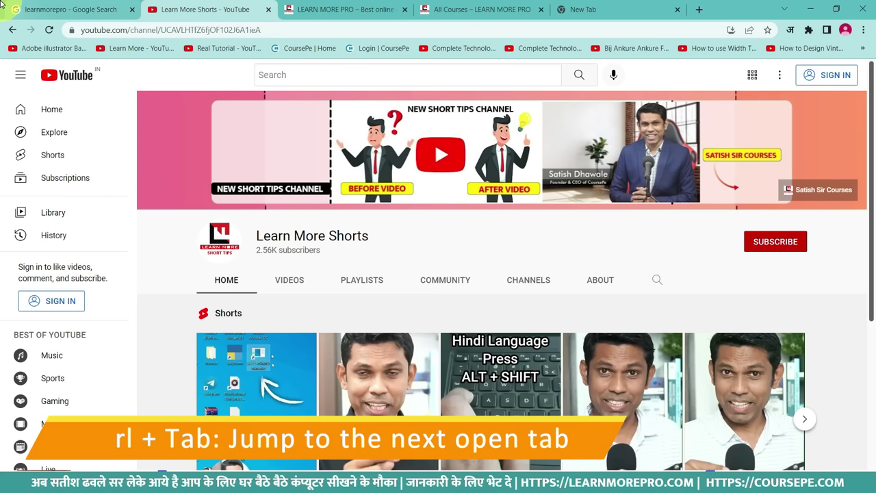
pyautogui.hotkey('ctrl', 'Tab')
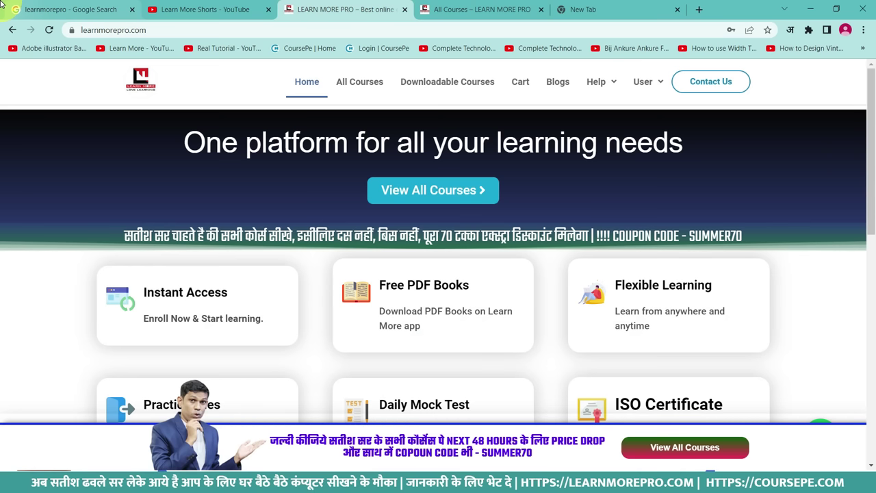
pyautogui.hotkey('ctrl', 'Tab')
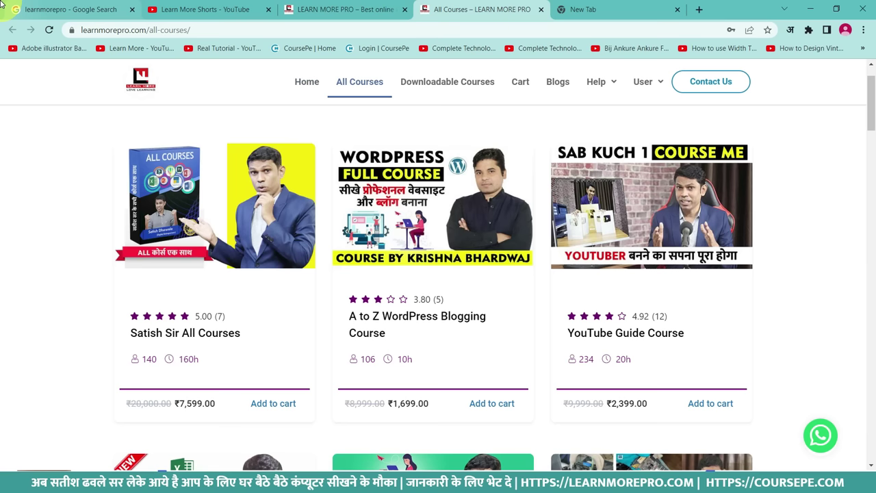
pyautogui.hotkey('ctrl', 'Tab')
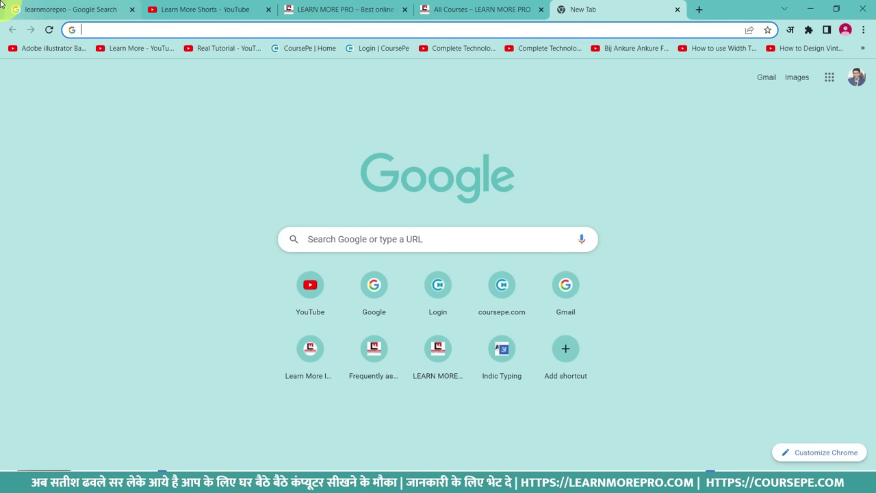
# Step back one tab at a time from the New Tab page to the learnmorepro search results.
pyautogui.hotkey('ctrl', 'shift', 'Tab')
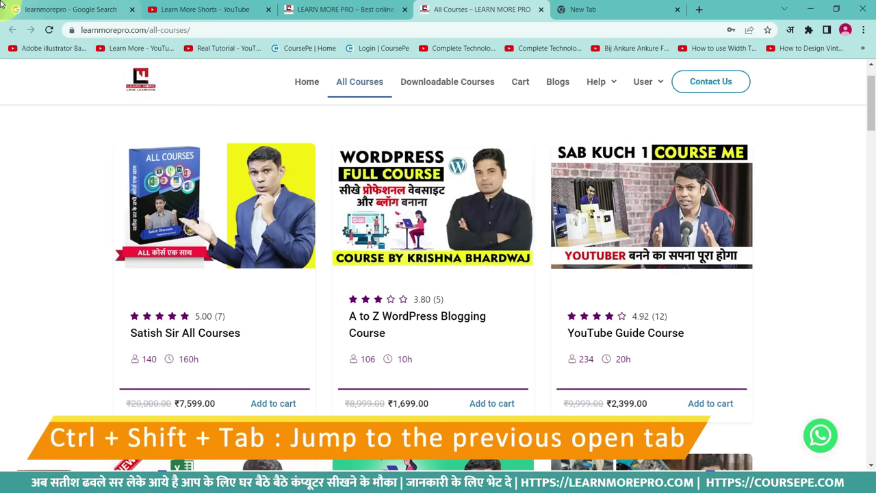
pyautogui.hotkey('ctrl', 'shift', 'Tab')
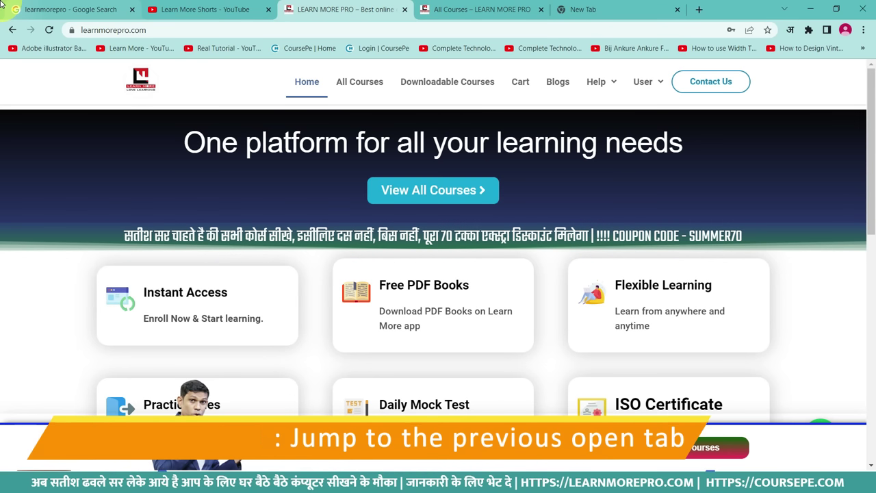
pyautogui.hotkey('ctrl', 'shift', 'Tab')
pyautogui.hotkey('ctrl', 'shift', 'Tab')
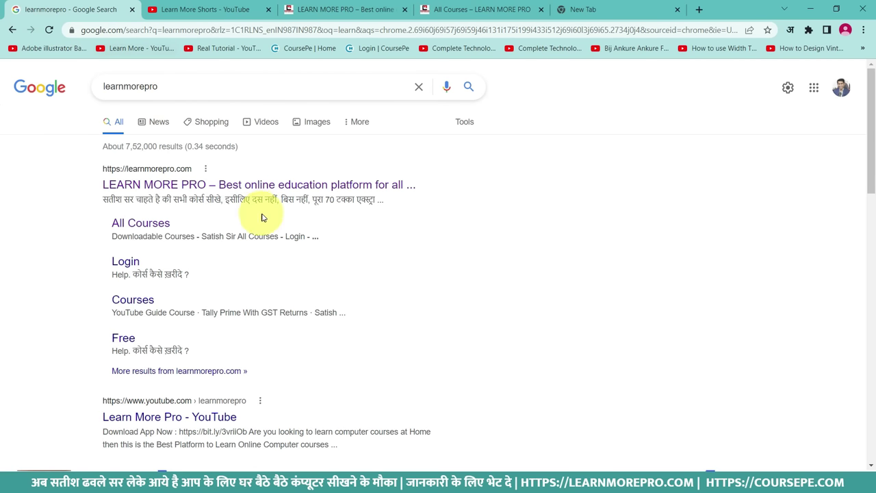
# Open the browsing history, bring up the Clear browsing data settings, and close that settings tab without clearing anything.
pyautogui.hotkey('ctrl', 'h')
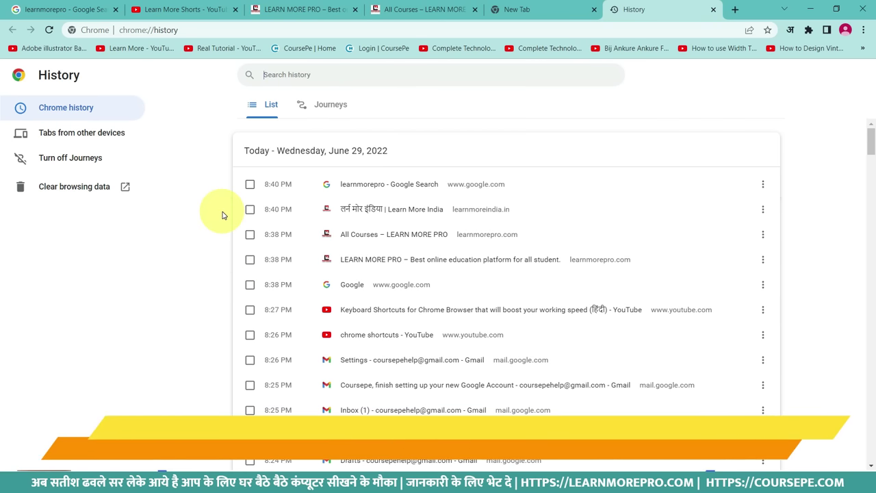
pyautogui.hotkey('ctrl', 'shift', 'Delete')
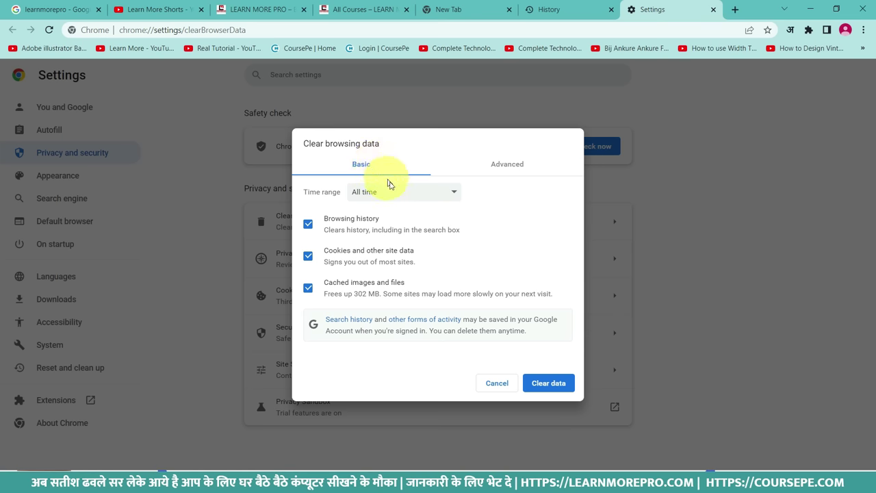
pyautogui.click(713, 10)
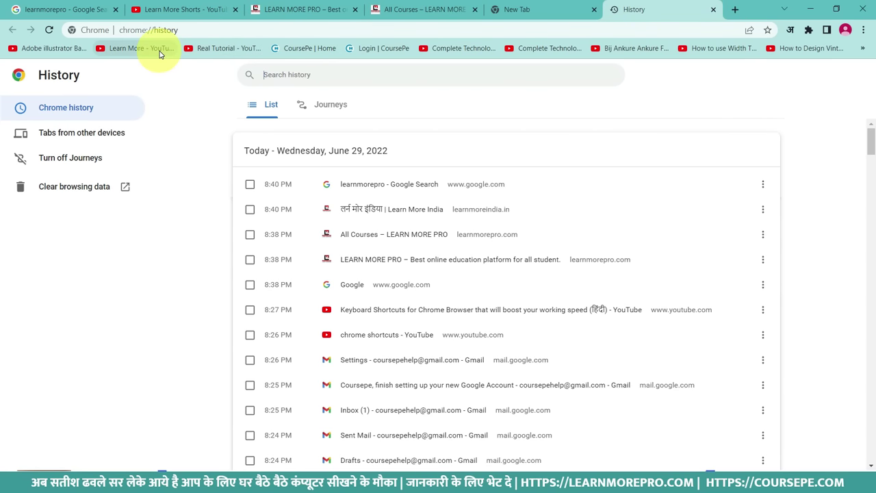
# Toggle the bookmarks bar between hidden and shown several times on the History page.
pyautogui.hotkey('ctrl', 'shift', 'b')
pyautogui.hotkey('ctrl', 'shift', 'b')
pyautogui.hotkey('ctrl', 'shift', 'b')
pyautogui.hotkey('ctrl', 'shift', 'b')
pyautogui.hotkey('ctrl', 'shift', 'b')
pyautogui.hotkey('ctrl', 'shift', 'b')
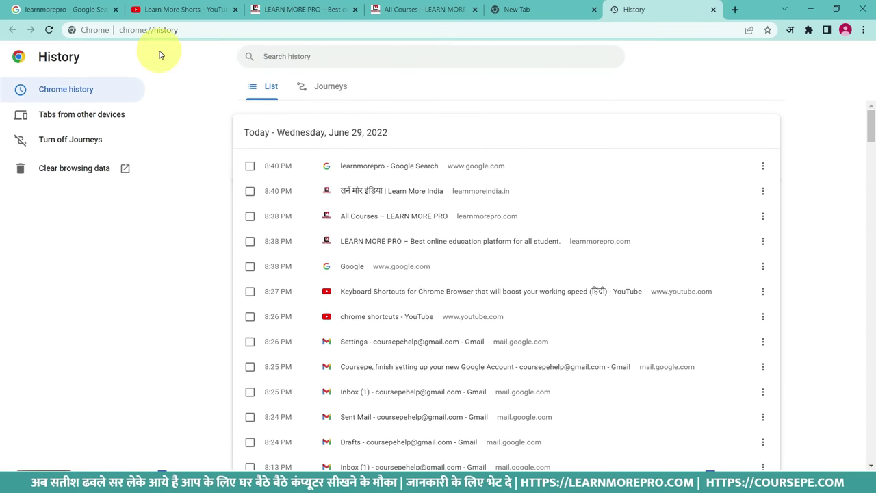
# Show the bookmarks bar and switch from the History page to the learnmorepro search results, selecting that page's address.
pyautogui.hotkey('ctrl', 'shift', 'b')
pyautogui.hotkey('ctrl', 'shift', 'b')
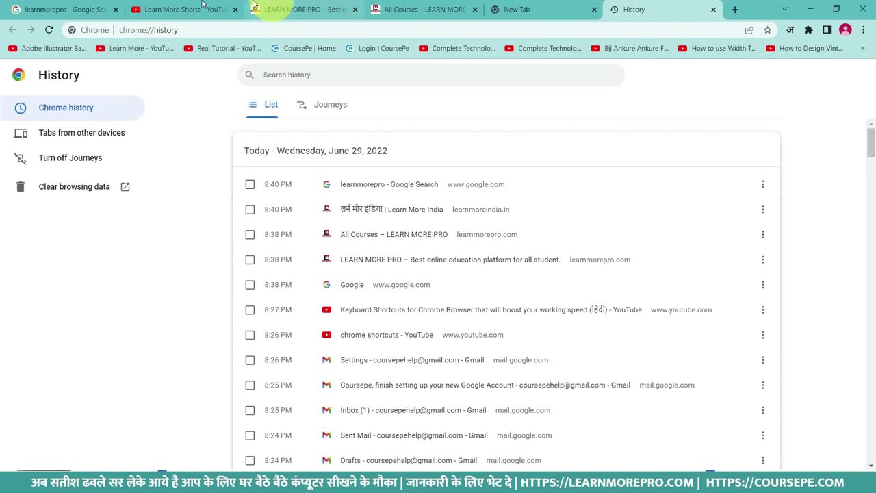
pyautogui.click(90, 7)
pyautogui.click(118, 31)
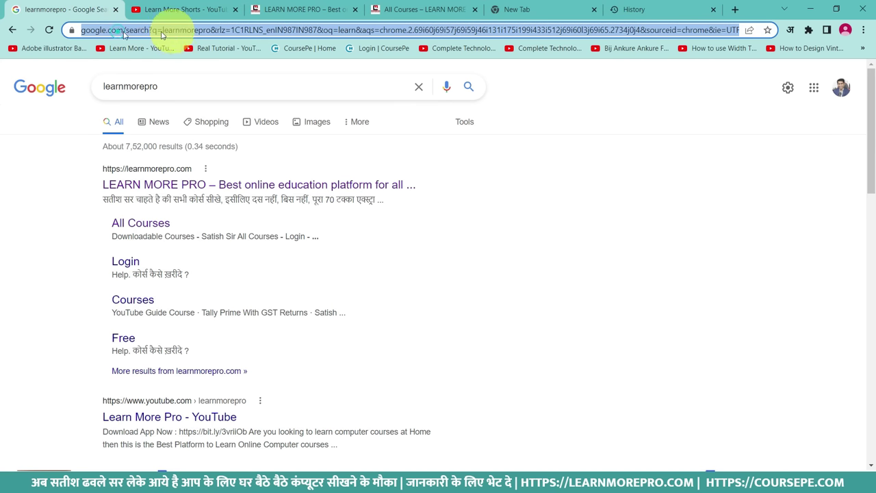
# Bookmark the Learn More Shorts YouTube channel page in the Bookmarks bar folder.
pyautogui.click(161, 14)
pyautogui.click(168, 29)
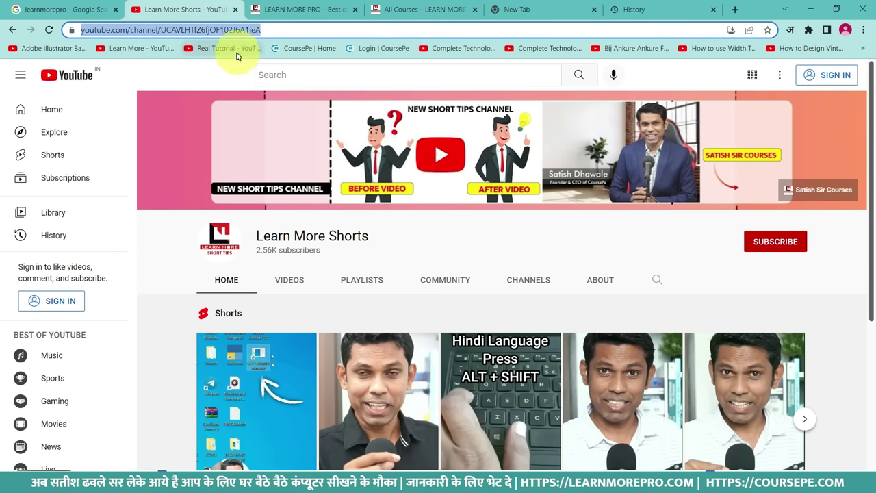
pyautogui.hotkey('ctrl', 'd')
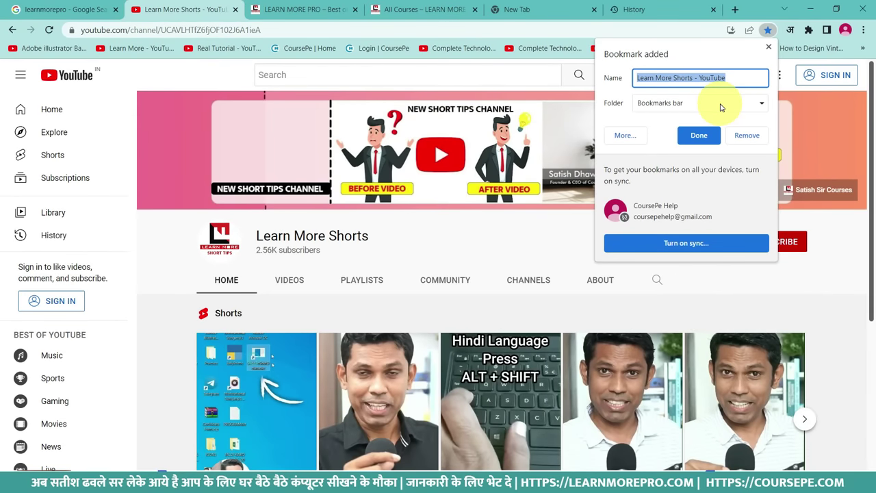
pyautogui.click(699, 135)
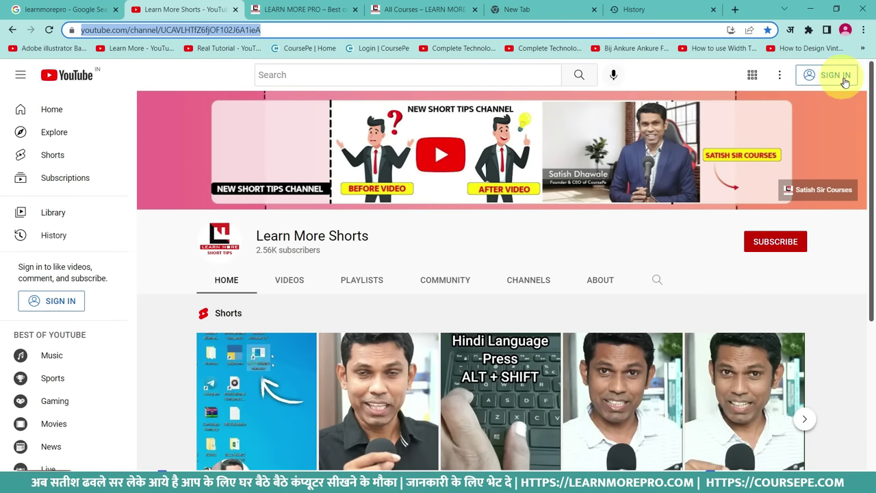
pyautogui.click(863, 48)
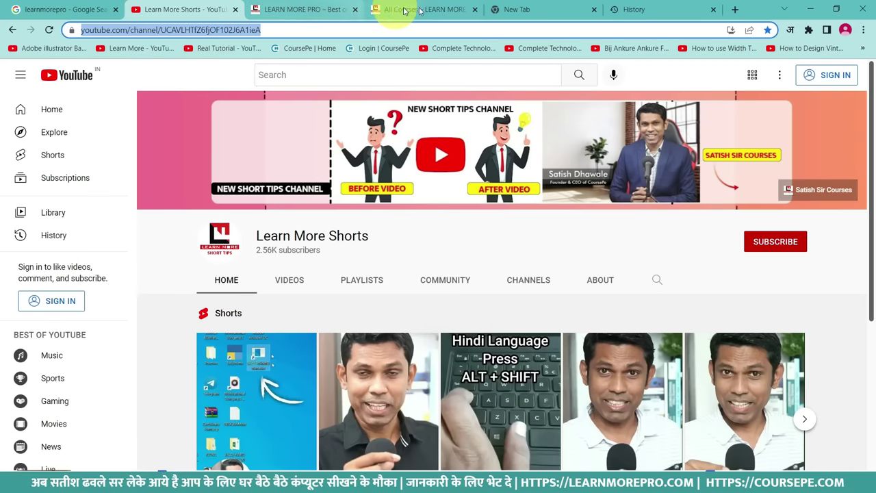
# Bookmark the All Courses page of learnmorepro.com in the Bookmarks bar folder.
pyautogui.click(425, 7)
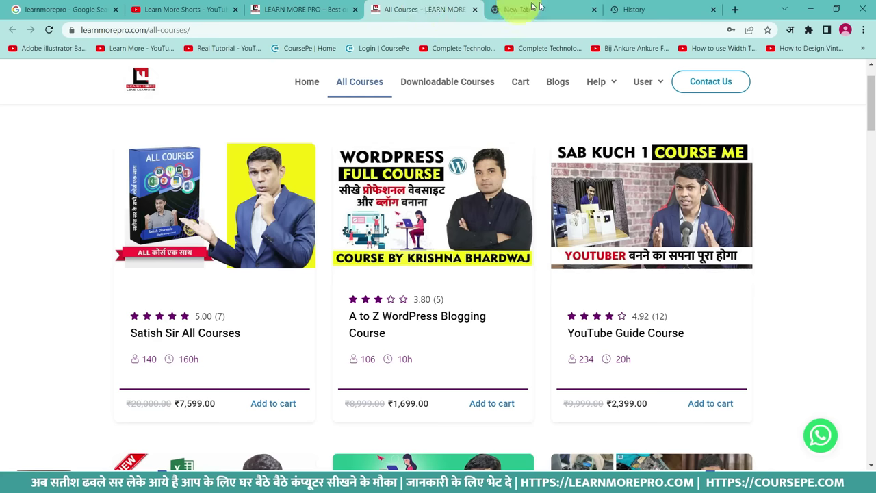
pyautogui.click(198, 27)
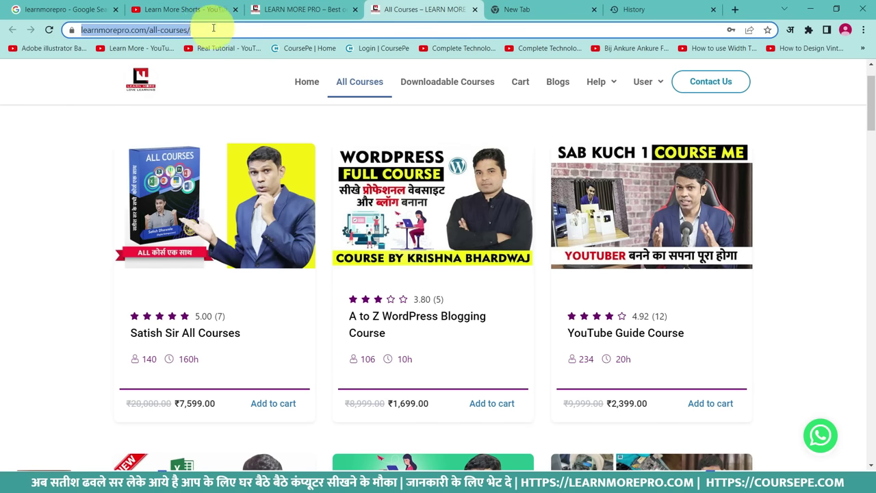
pyautogui.hotkey('ctrl', 'd')
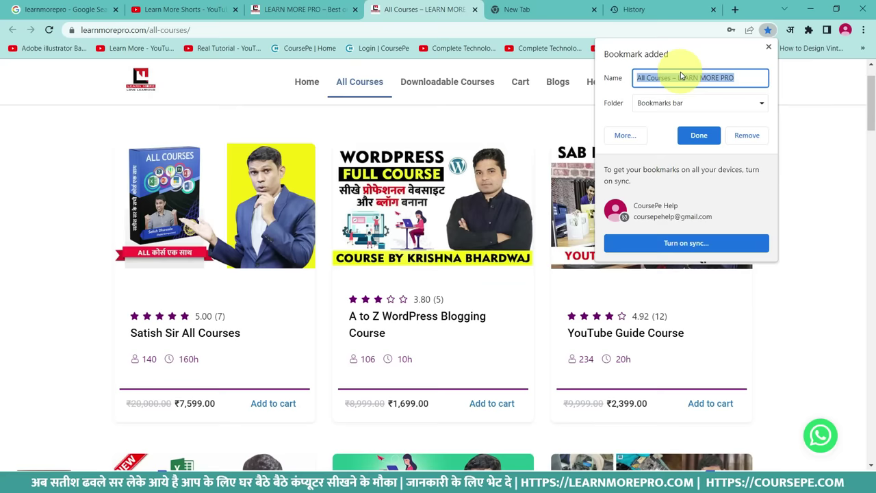
pyautogui.click(701, 138)
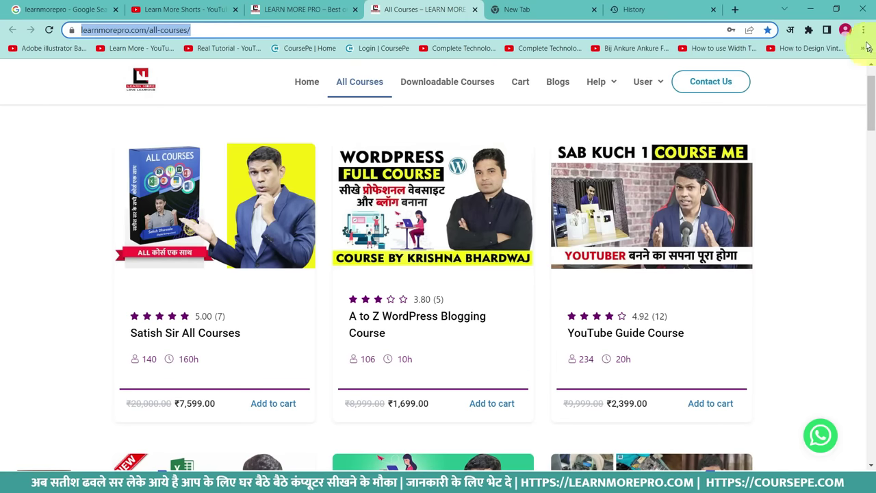
# Check the bookmarks bar's overflow list for the Learn More Shorts and All Courses bookmarks and close the list.
pyautogui.click(865, 35)
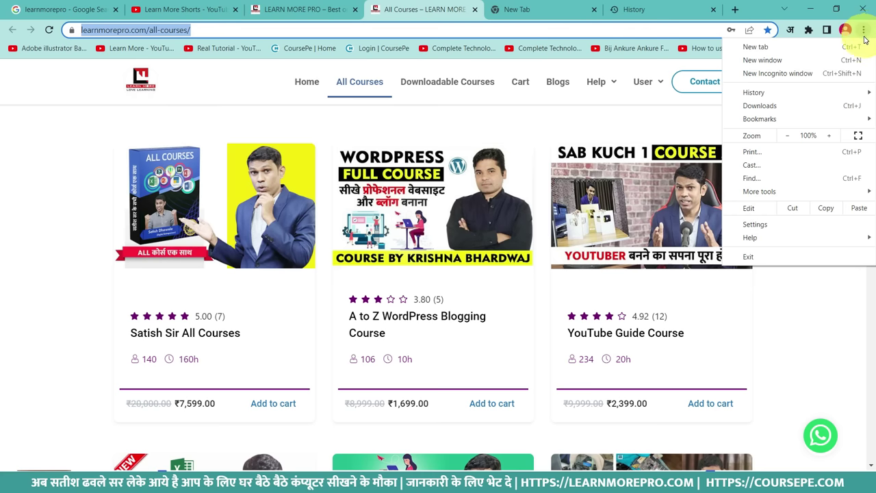
pyautogui.click(865, 37)
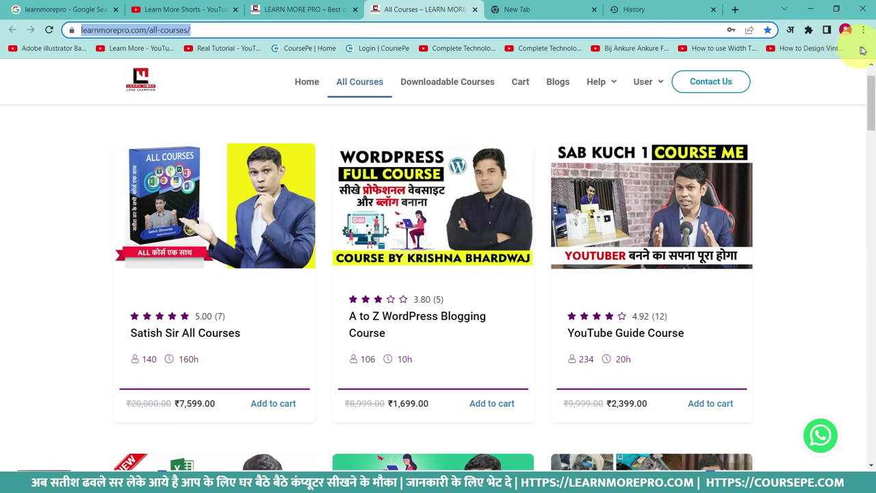
pyautogui.click(863, 48)
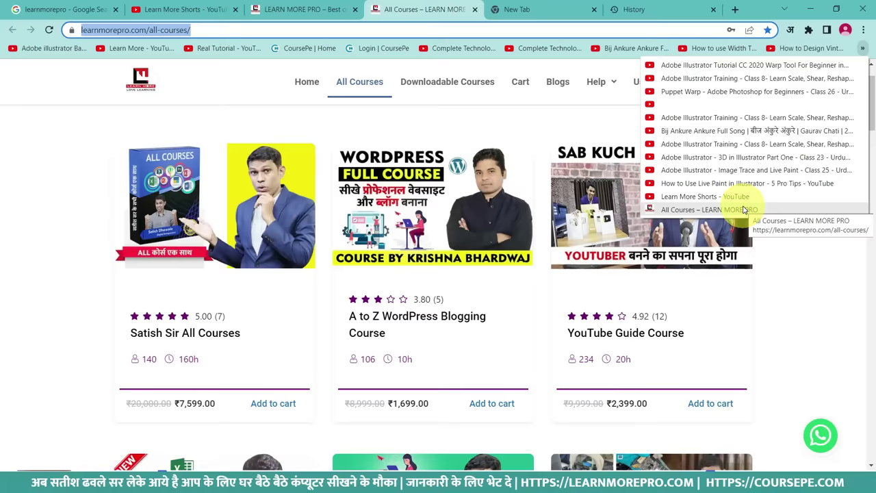
pyautogui.click(748, 224)
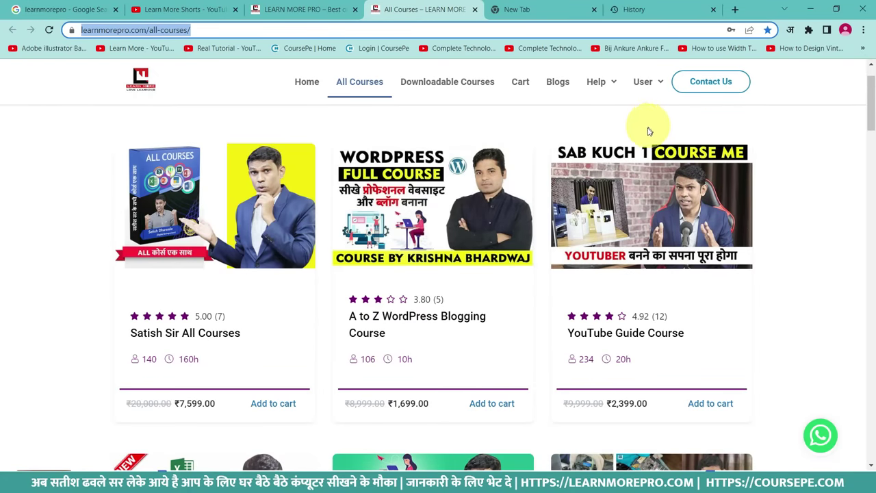
pyautogui.click(78, 150)
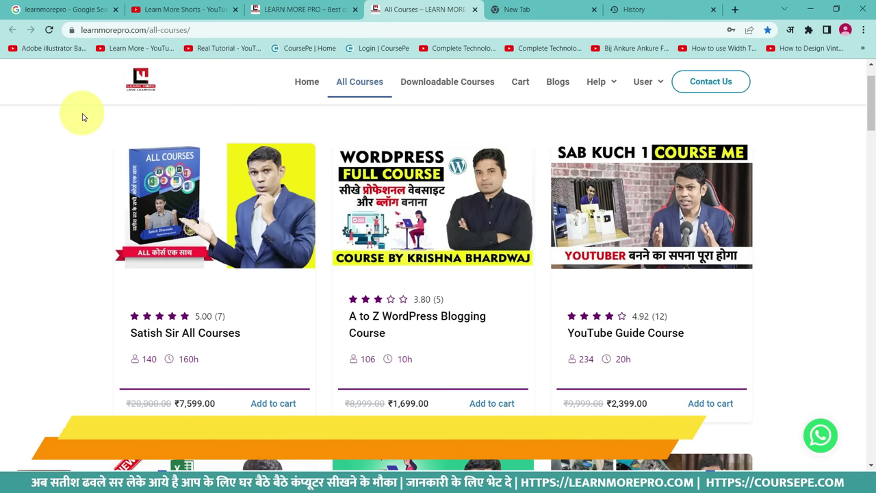
# Open the Bookmarks Manager and delete the All Courses – LEARN MORE PRO bookmark at the end of the list.
pyautogui.hotkey('ctrl', 'shift', 'o')
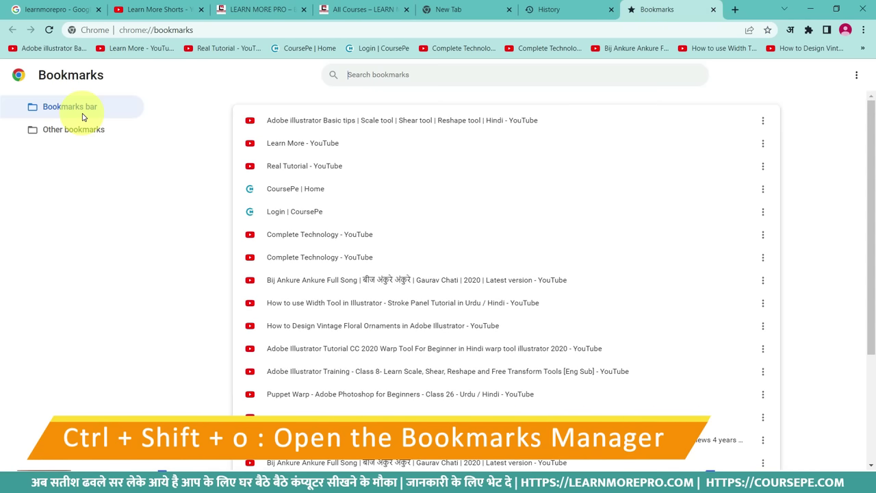
pyautogui.click(726, 81)
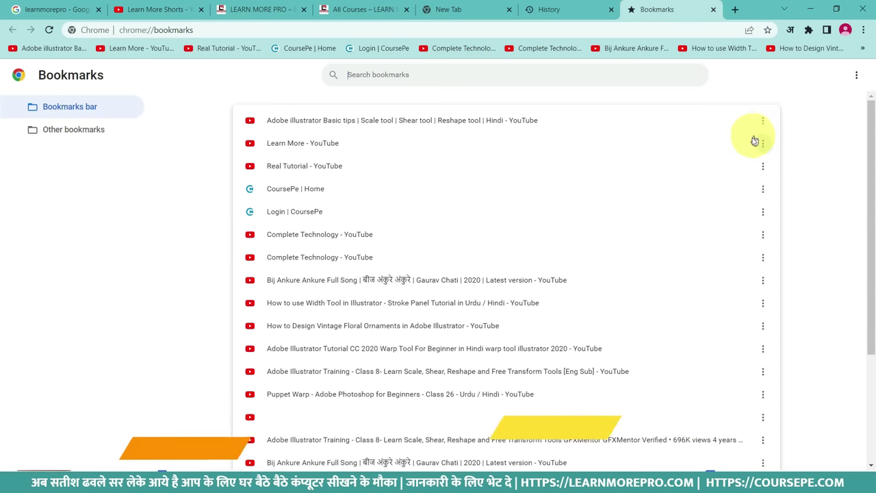
pyautogui.scroll(-3, 746, 164)
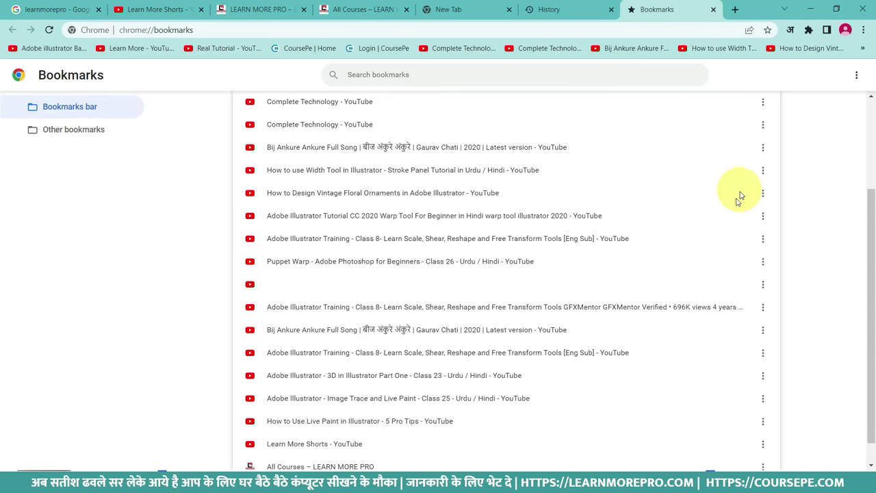
pyautogui.click(763, 440)
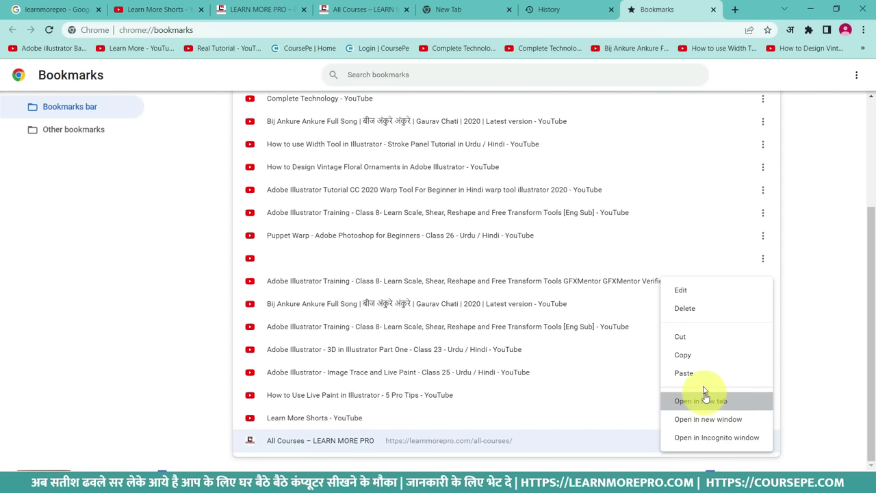
pyautogui.click(703, 310)
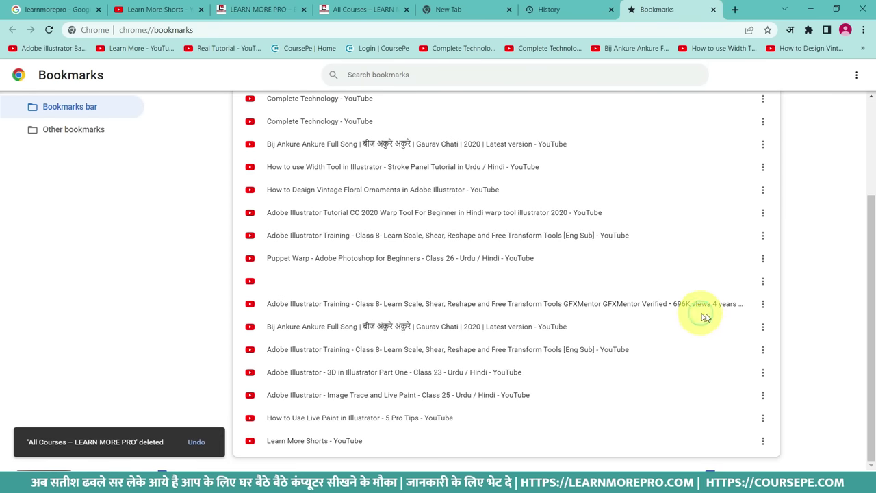
pyautogui.scroll(2, 817, 294)
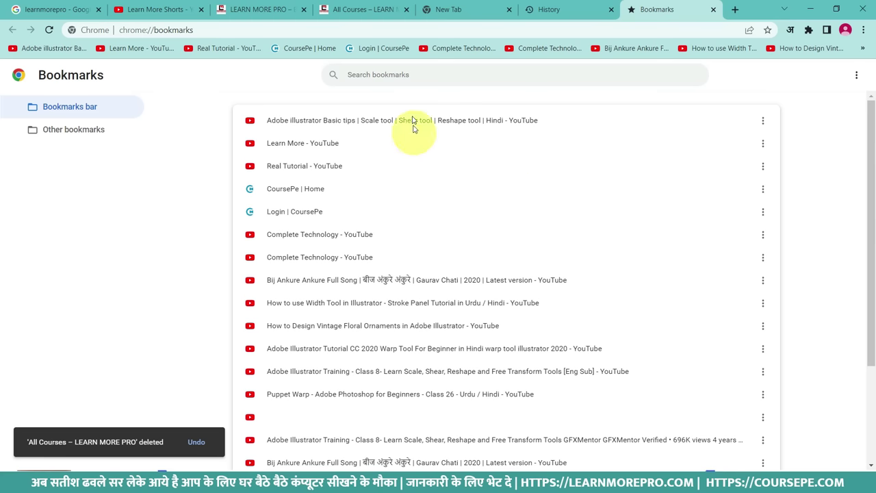
# View the available actions for the second Complete Technology bookmark without applying any, and close the Bookmarks Manager tab.
pyautogui.click(383, 258)
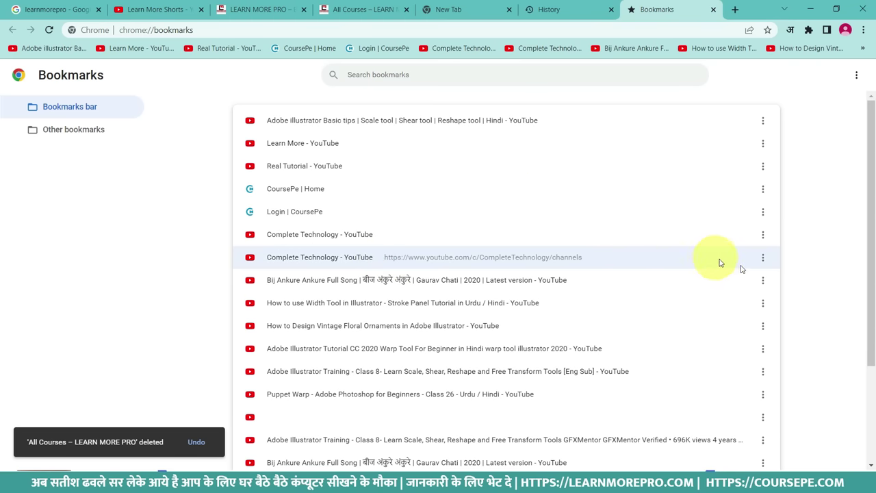
pyautogui.click(763, 258)
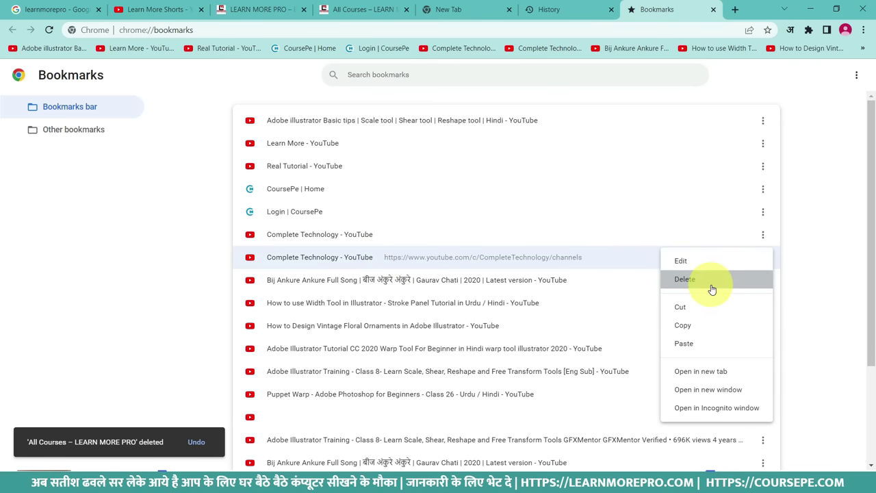
pyautogui.click(826, 249)
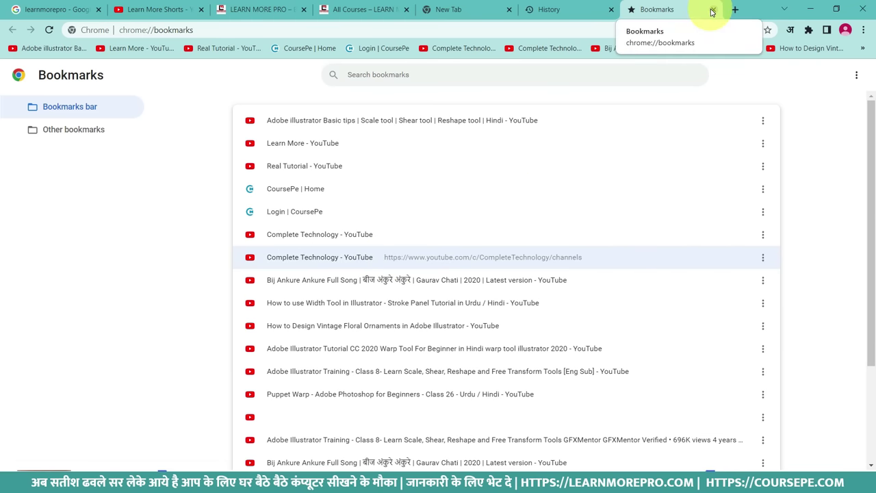
pyautogui.click(712, 9)
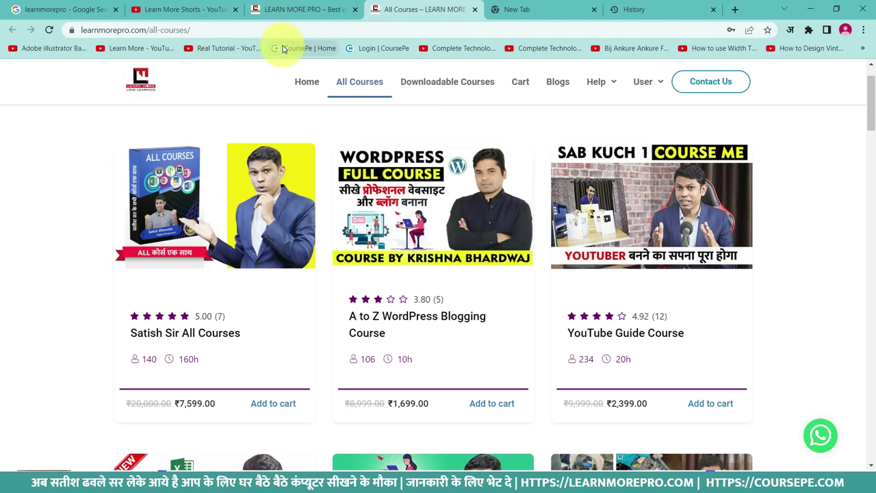
# Open the Downloads page and switch through the other open tabs, ending on the New Tab page.
pyautogui.hotkey('ctrl', 'j')
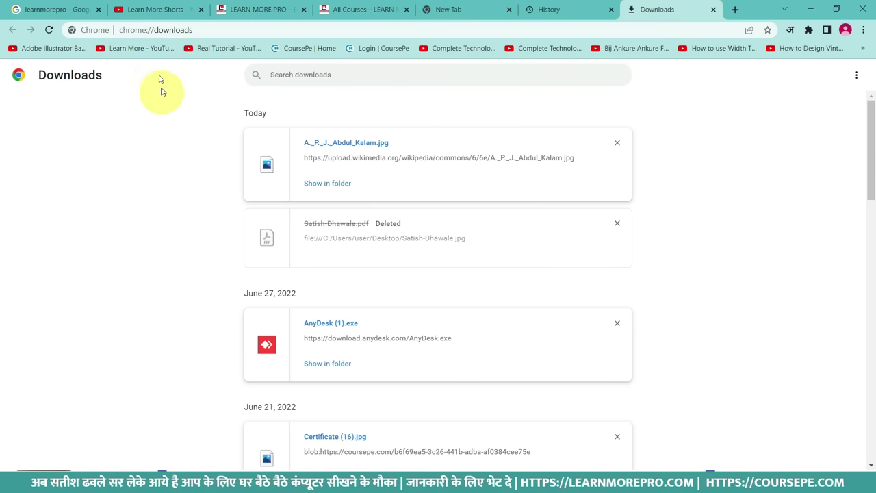
pyautogui.click(155, 31)
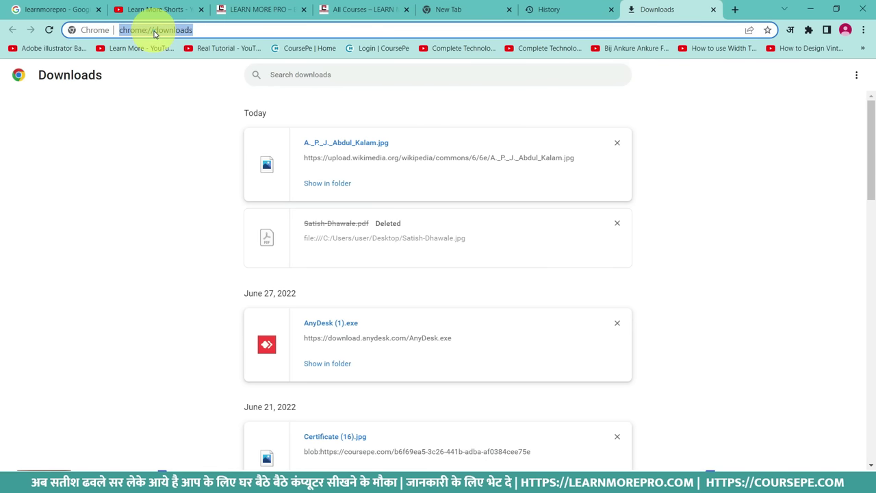
pyautogui.click(1, 3)
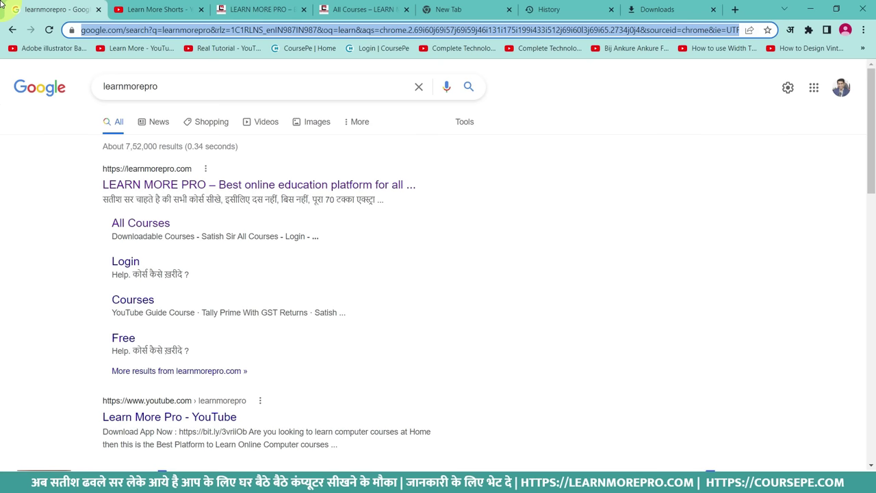
pyautogui.click(636, 9)
pyautogui.click(568, 9)
pyautogui.click(473, 9)
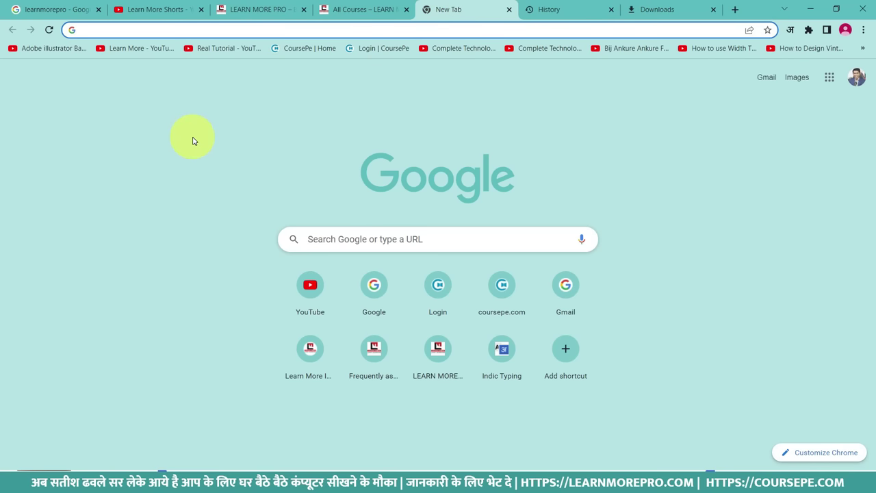
pyautogui.click(179, 192)
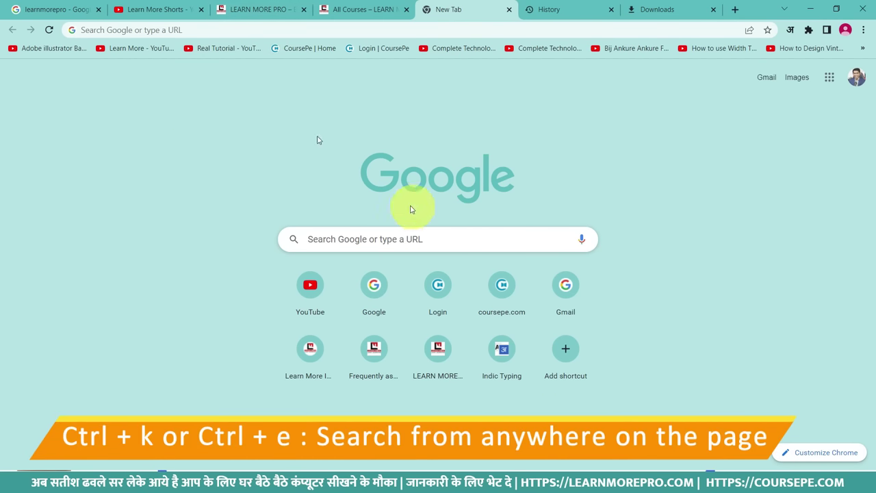
# Search Google for "real tutorial" from the address bar while on the LEARN MORE PRO home page.
pyautogui.click(239, 9)
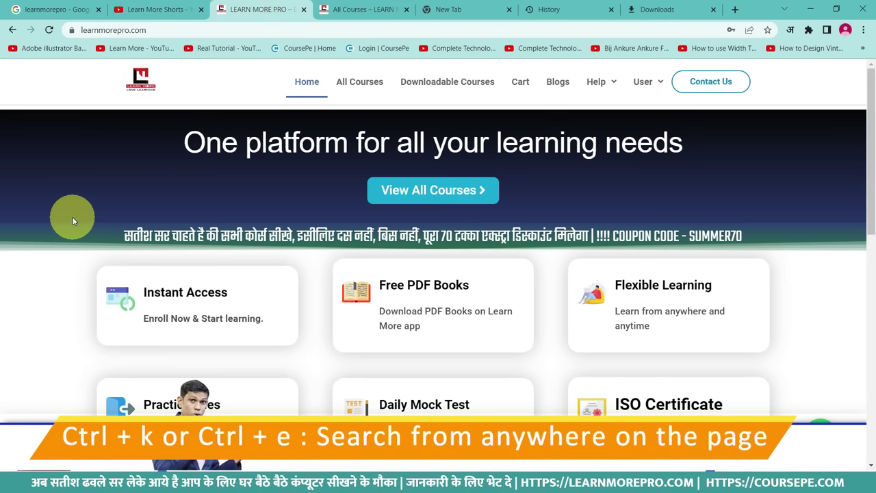
pyautogui.hotkey('ctrl', 'k')
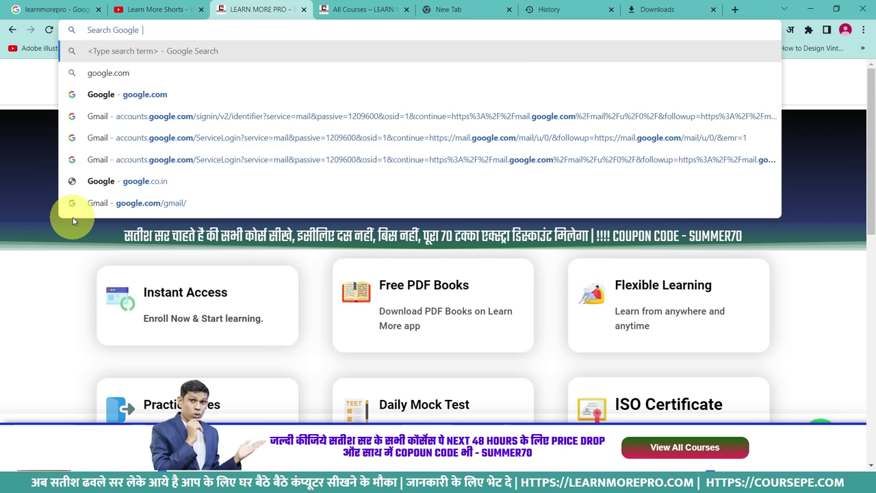
pyautogui.write('real')
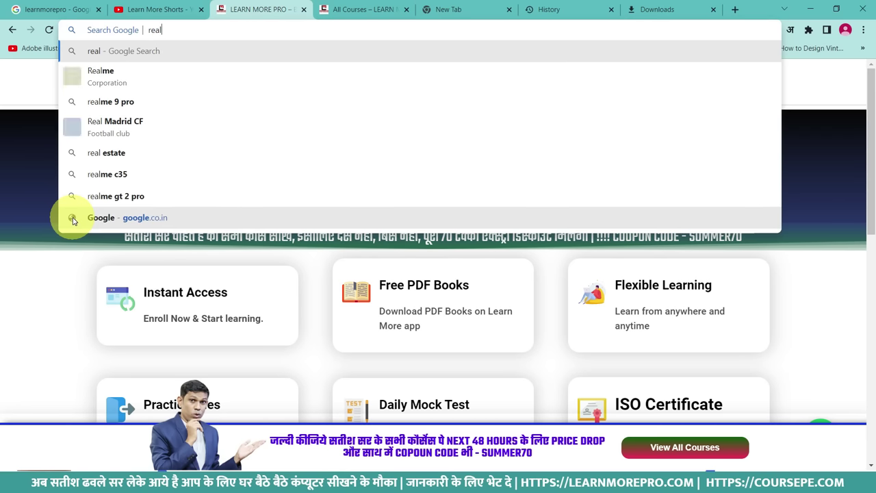
pyautogui.write(' tutorial')
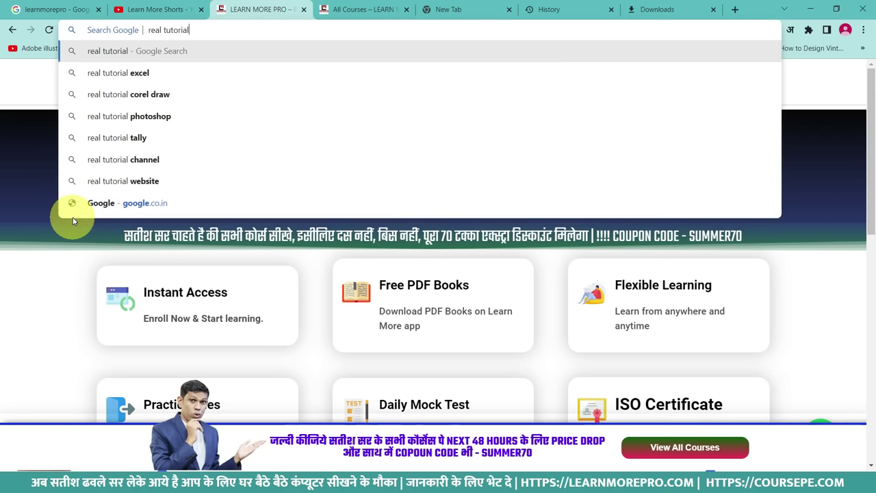
pyautogui.press('Return')
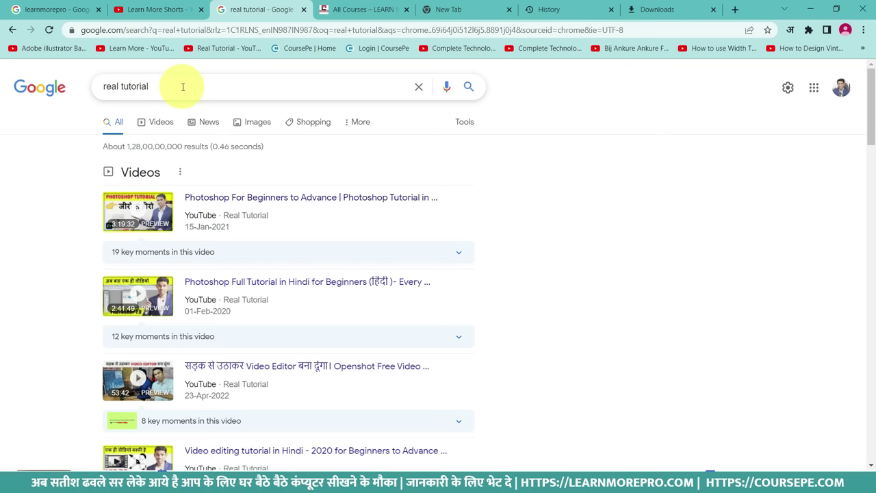
# Put the address bar into search mode, then select the whole page address a few times, leaving it each time without entering anything.
pyautogui.hotkey('ctrl', 'k')
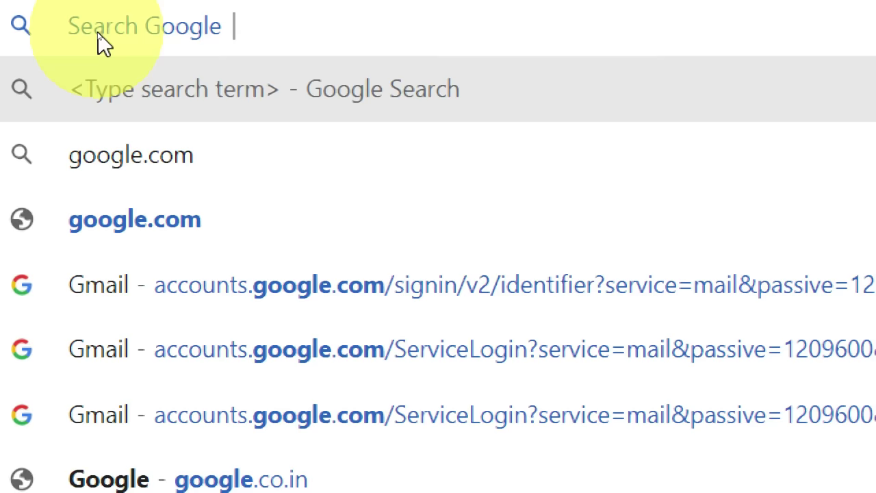
pyautogui.press('Escape')
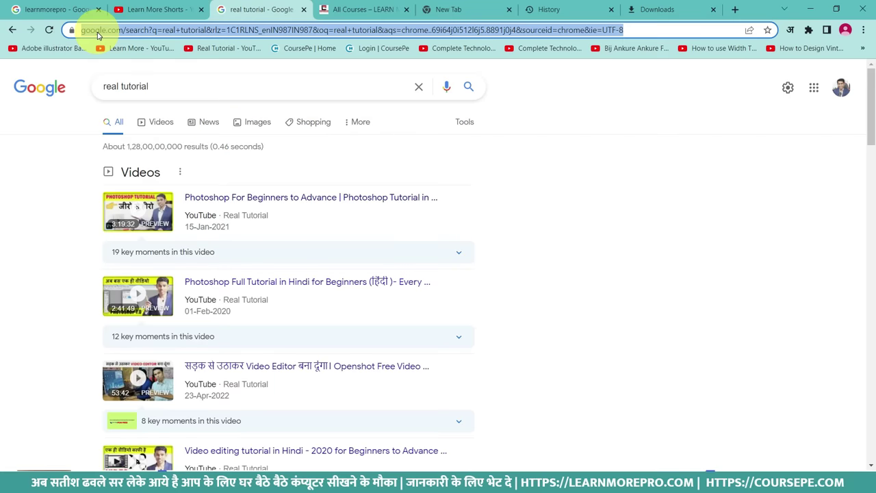
pyautogui.click(51, 176)
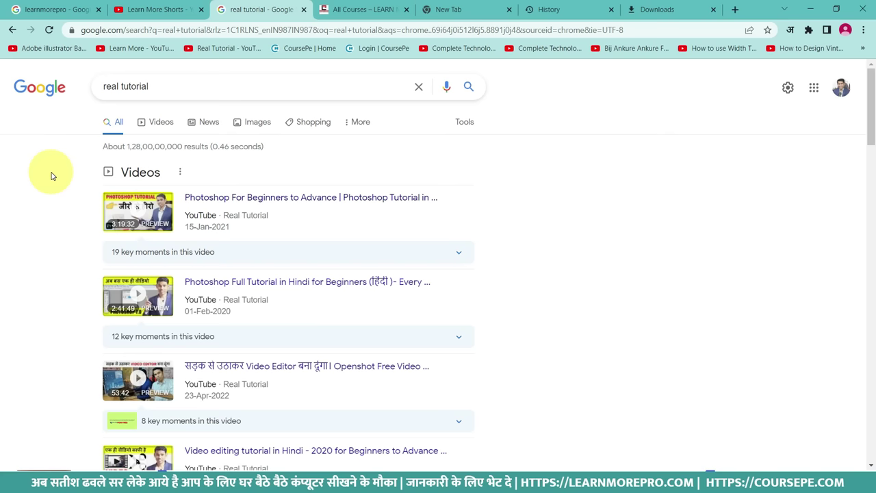
pyautogui.click(87, 30)
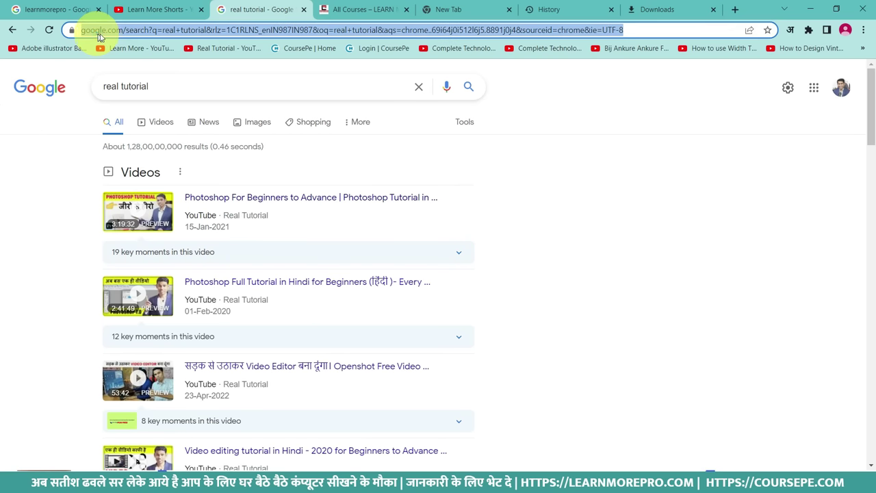
pyautogui.click(32, 200)
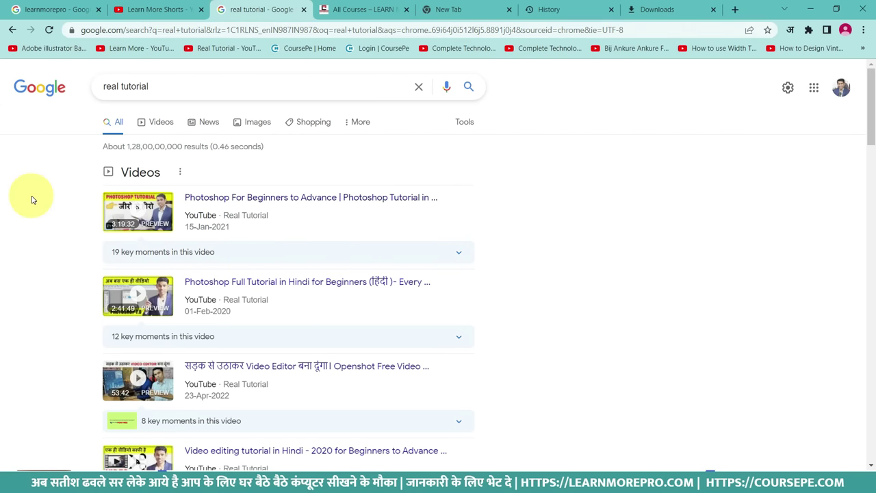
pyautogui.hotkey('ctrl', 'l')
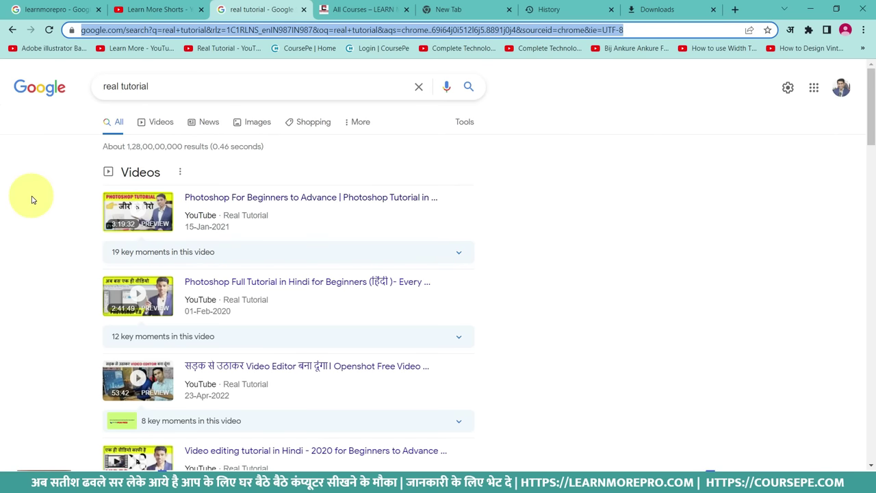
pyautogui.click(32, 199)
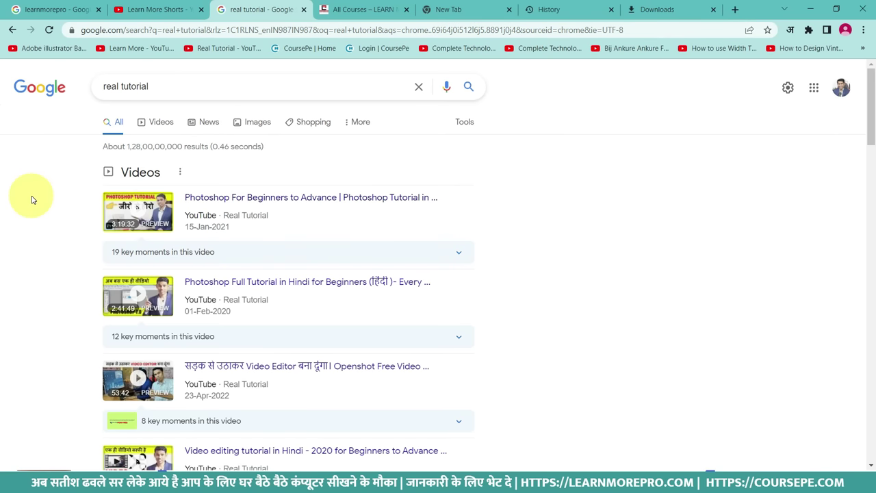
pyautogui.click(699, 315)
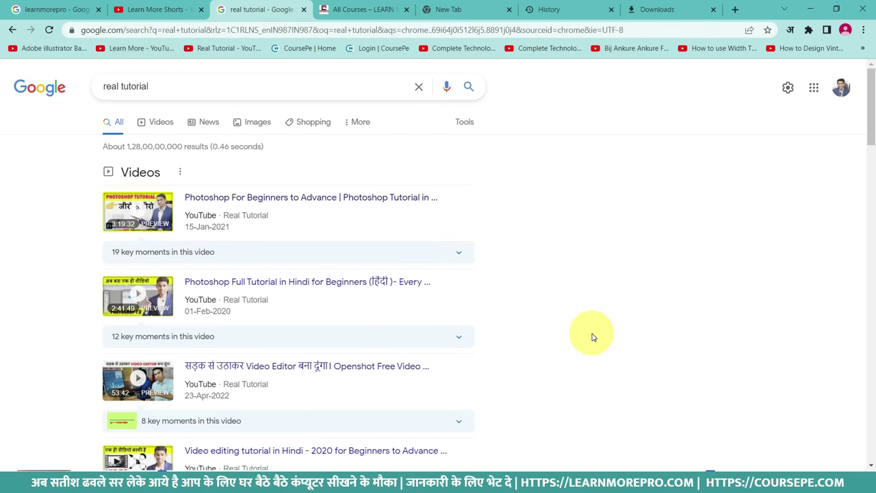
# Start replacing the page address with "lear" and discard the entry, keeping the real tutorial results page.
pyautogui.hotkey('ctrl', 'l')
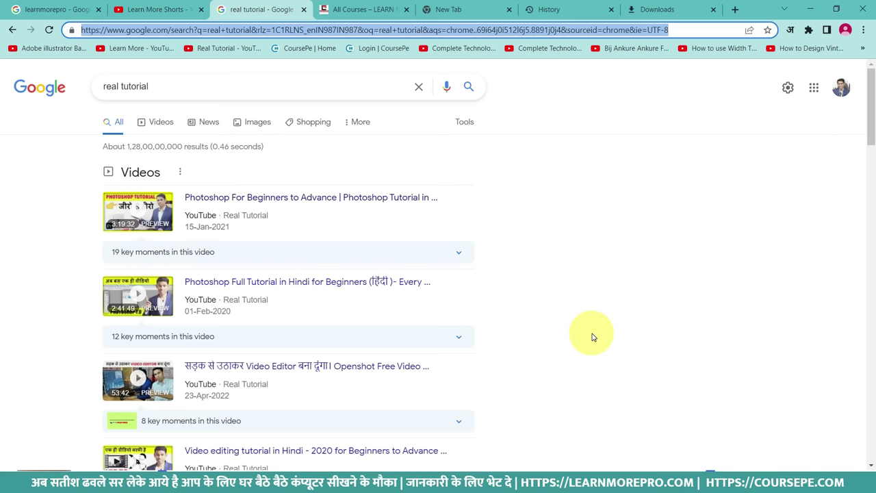
pyautogui.write('lear')
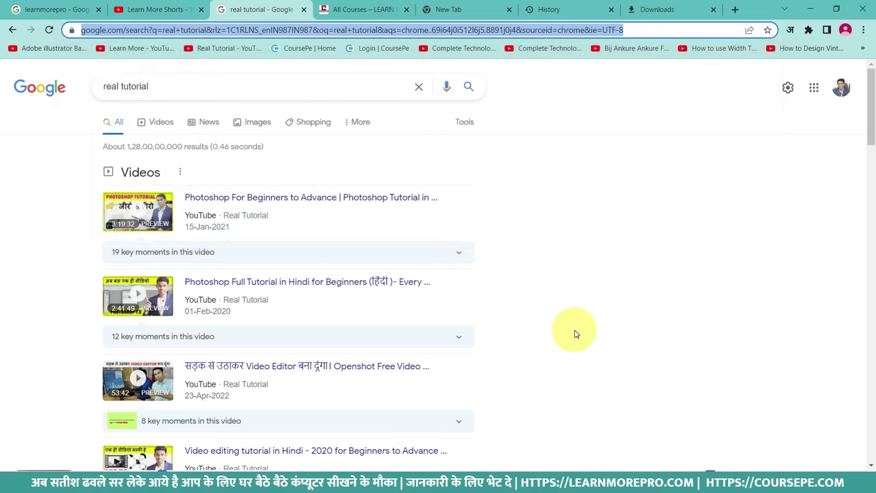
pyautogui.press('Escape')
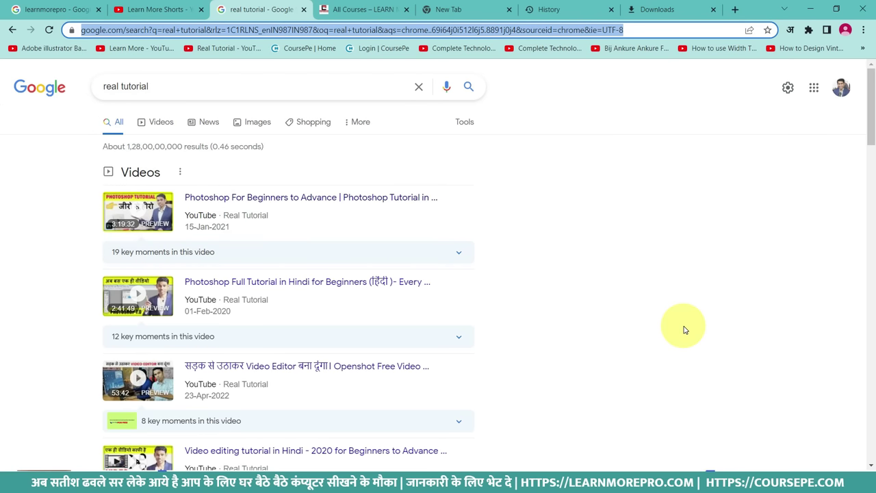
pyautogui.click(684, 331)
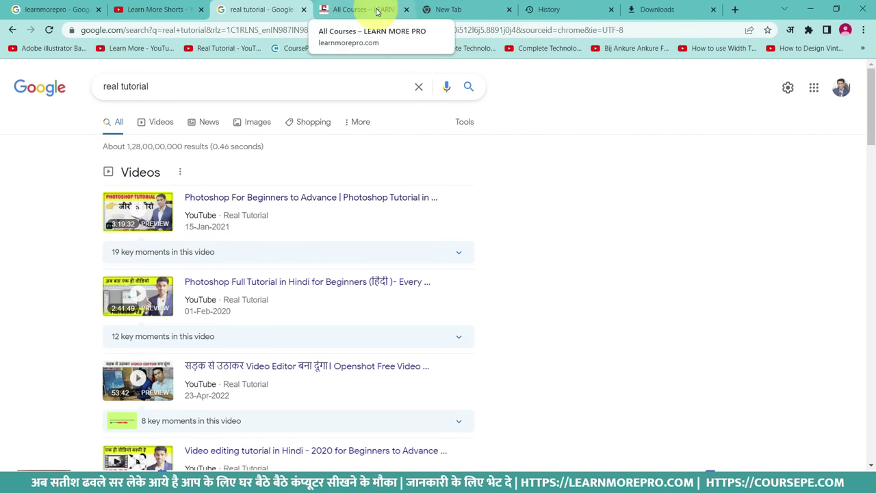
# Close the New Tab, History and Downloads tabs, ending on the All Courses page.
pyautogui.click(377, 10)
pyautogui.click(489, 11)
pyautogui.click(507, 11)
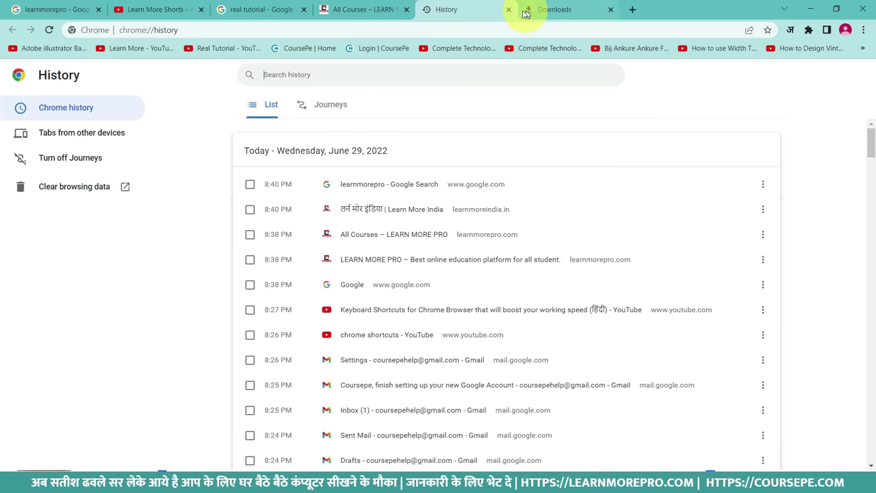
pyautogui.click(508, 11)
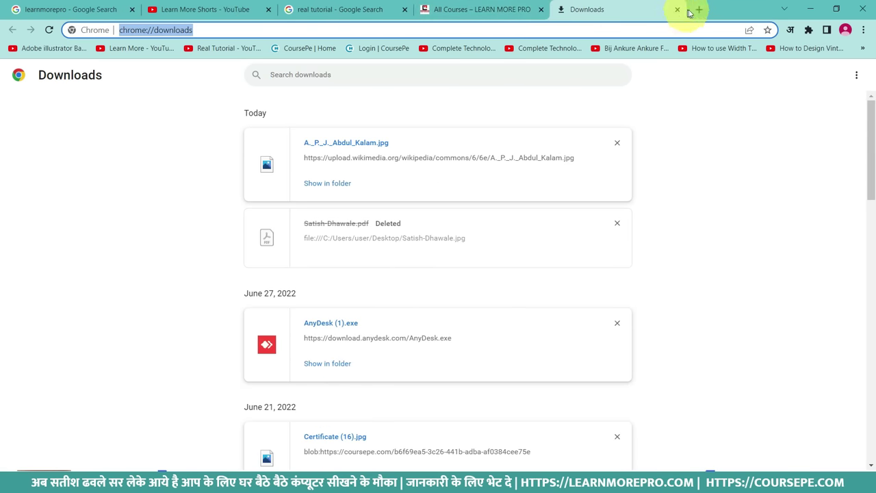
pyautogui.click(678, 10)
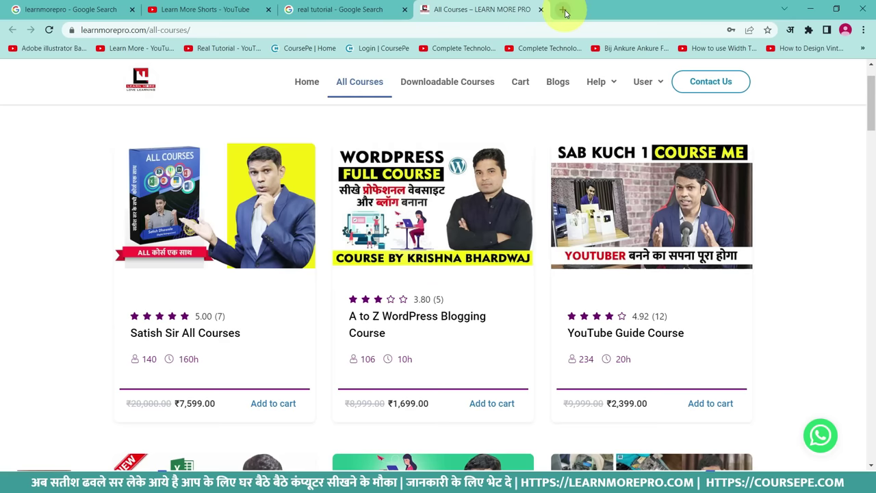
# Open and close a blank tab, then close the All Courses and real tutorial tabs and restore both.
pyautogui.hotkey('ctrl', 't')
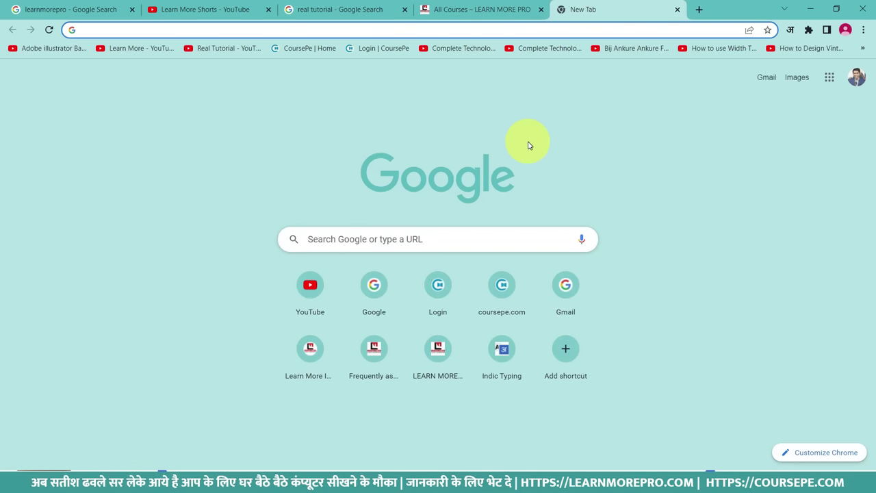
pyautogui.hotkey('ctrl', 'w')
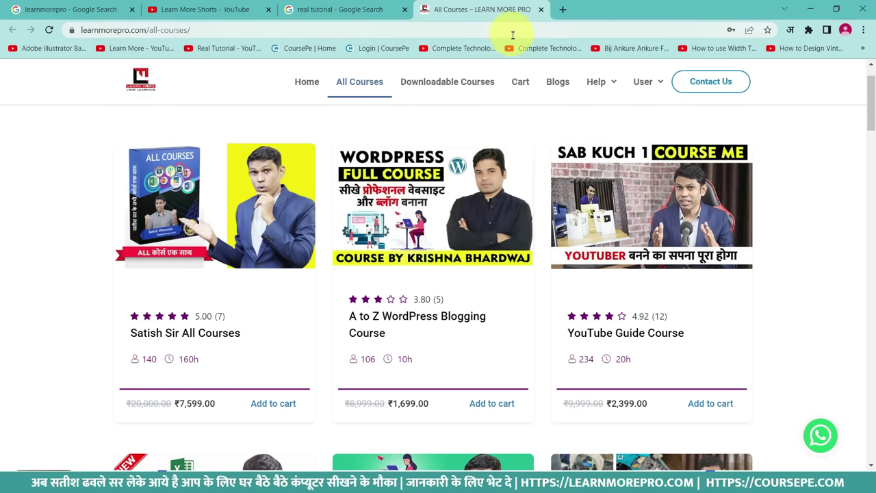
pyautogui.hotkey('ctrl', 'w')
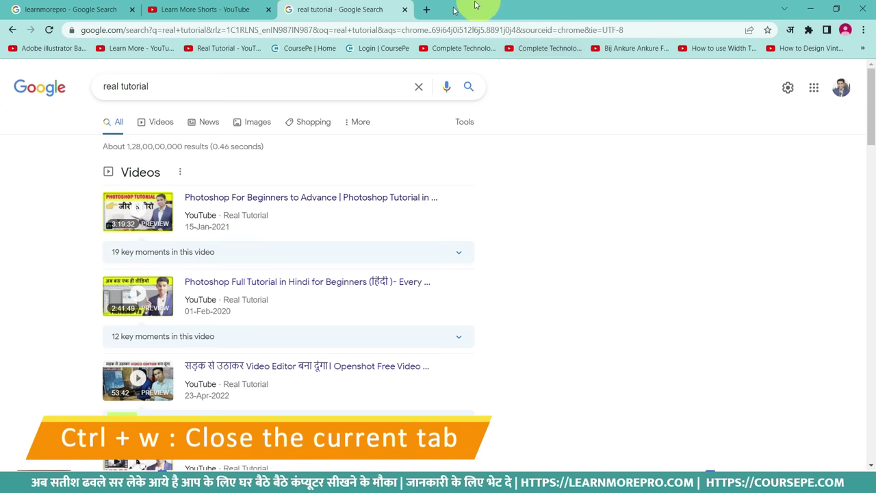
pyautogui.hotkey('ctrl', 'w')
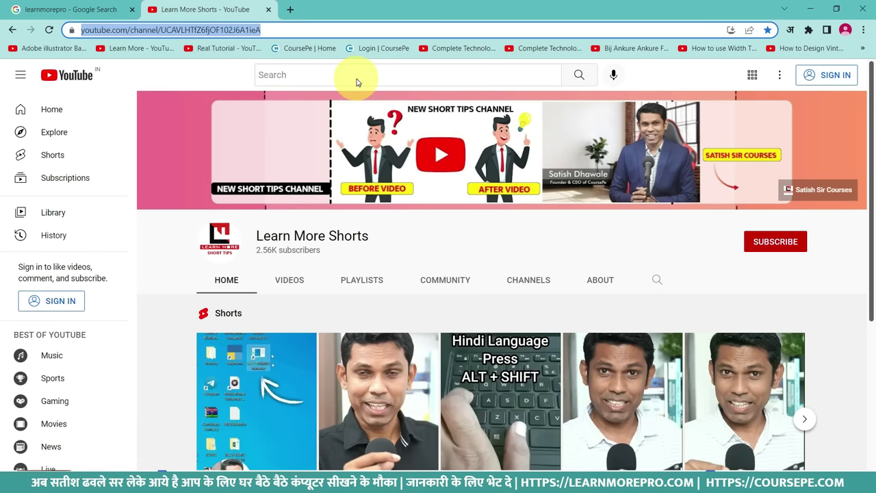
pyautogui.hotkey('ctrl', 'shift', 't')
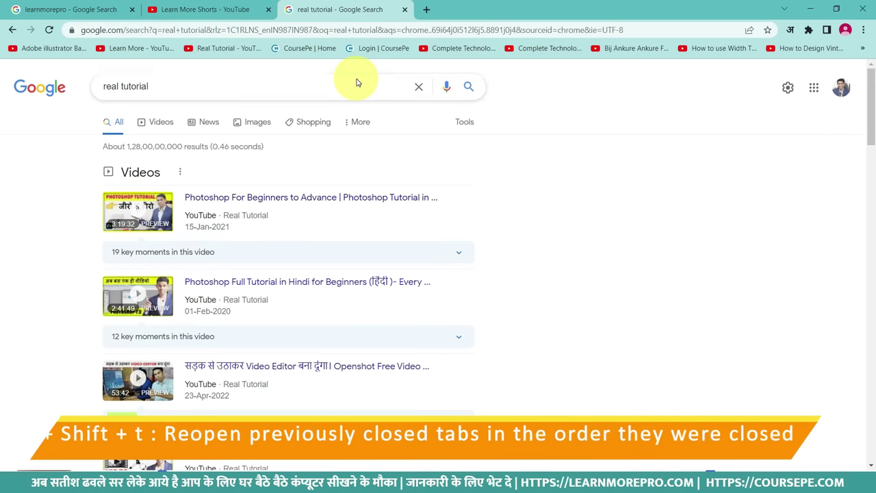
pyautogui.hotkey('ctrl', 'shift', 't')
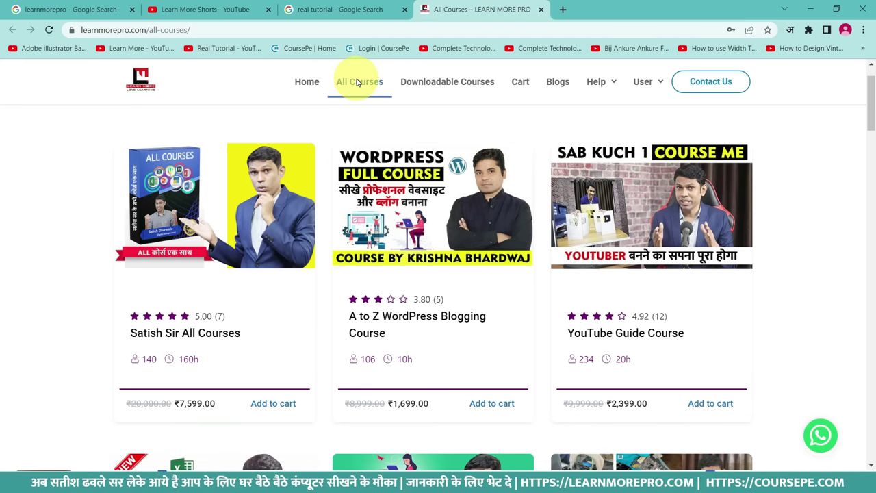
# Close and restore the All Courses and real tutorial tabs two more times, ending on the real tutorial results.
pyautogui.click(541, 10)
pyautogui.click(405, 10)
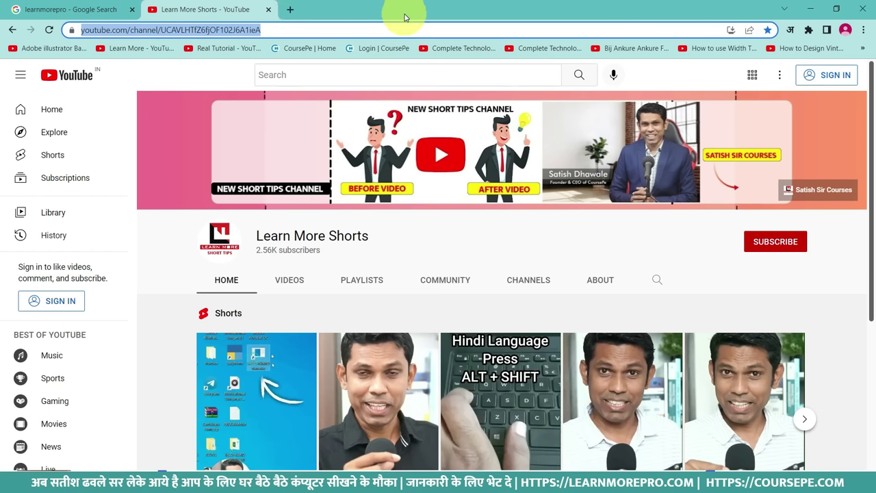
pyautogui.hotkey('ctrl', 'shift', 't')
pyautogui.hotkey('ctrl', 'shift', 't')
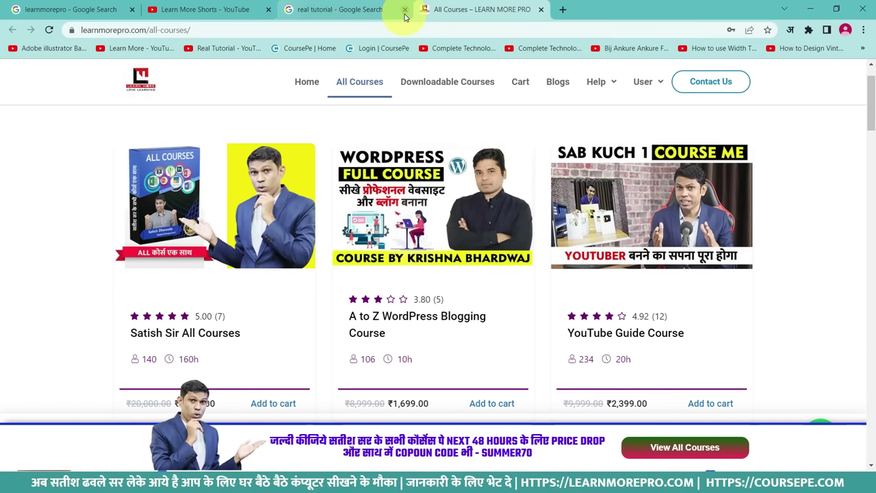
pyautogui.hotkey('ctrl', 'w')
pyautogui.hotkey('ctrl', 'w')
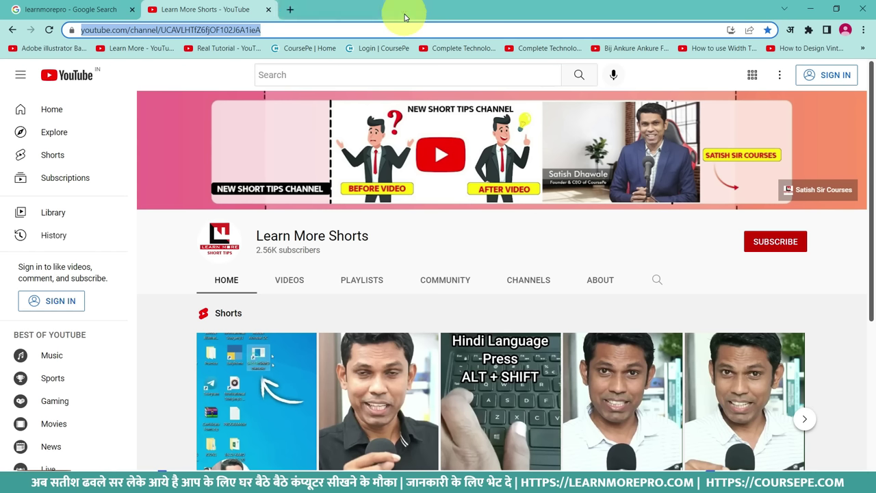
pyautogui.hotkey('ctrl', 'shift', 't')
pyautogui.hotkey('ctrl', 'shift', 't')
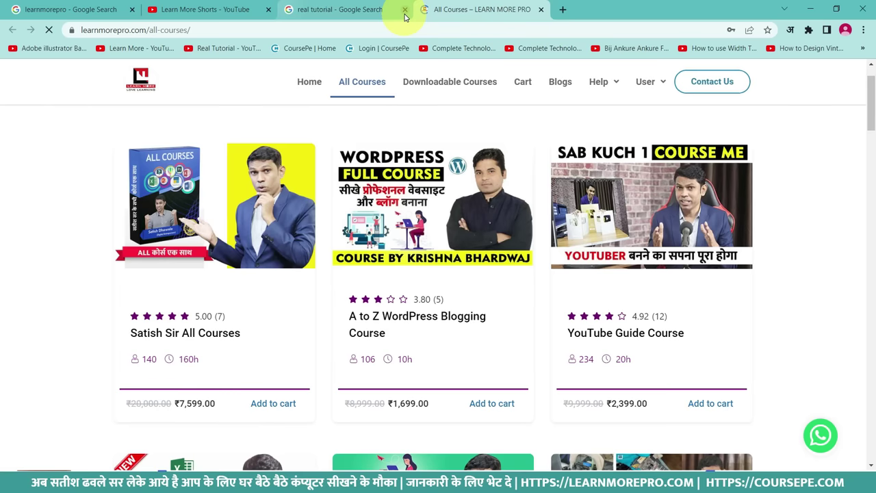
pyautogui.click(374, 6)
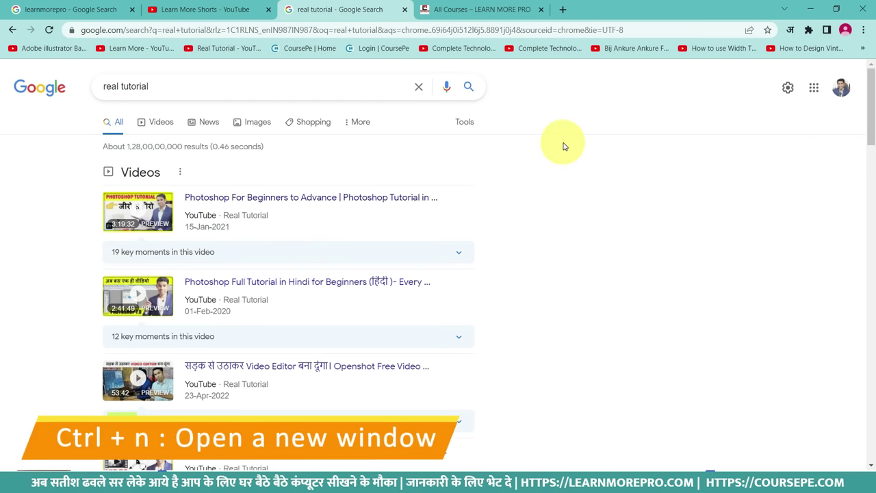
# Open a new browser window, shrink it over the search results and maximize it again.
pyautogui.hotkey('ctrl', 'n')
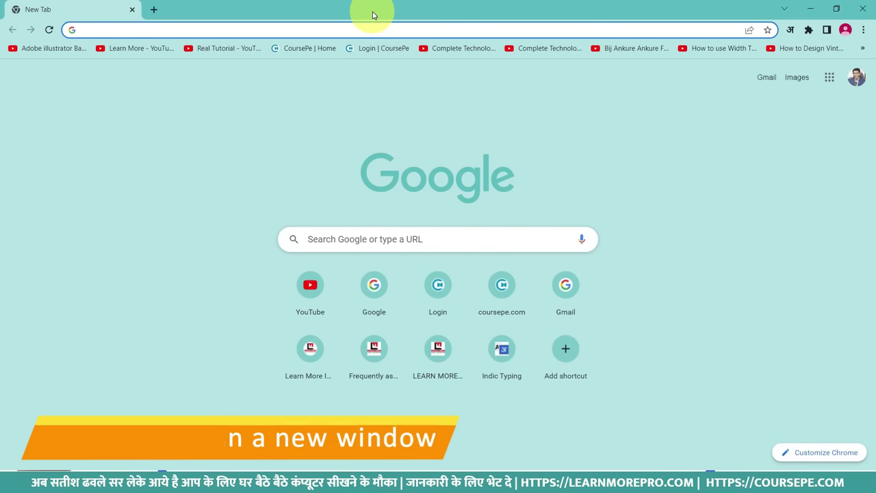
pyautogui.moveTo(372, 13); pyautogui.dragTo(597, 166)
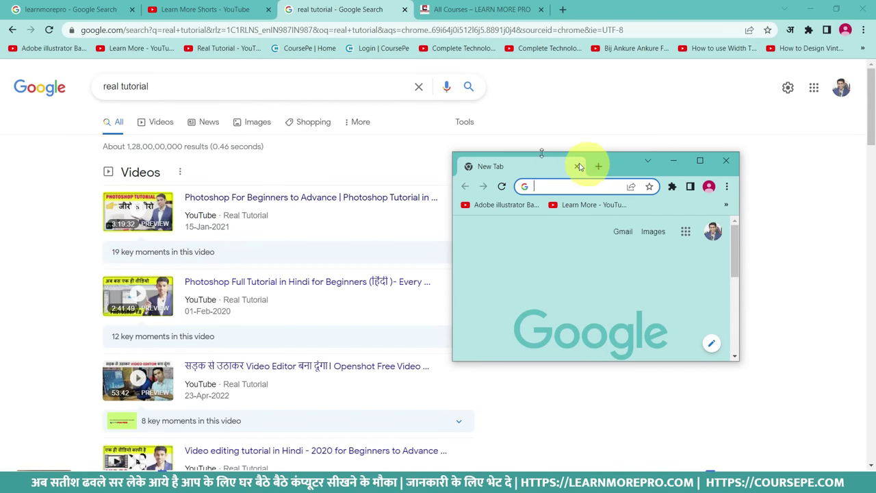
pyautogui.click(700, 161)
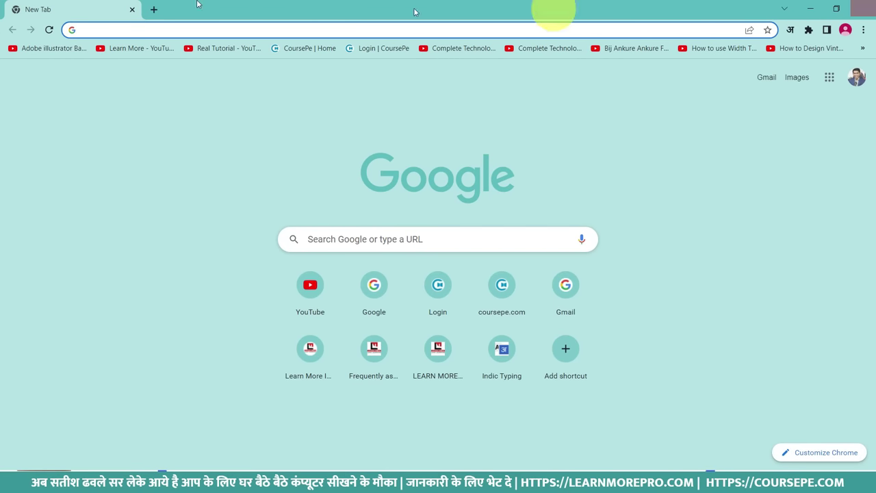
# Add two blank tabs to the new window and close the whole window, then open and close one more new window.
pyautogui.click(154, 9)
pyautogui.click(289, 10)
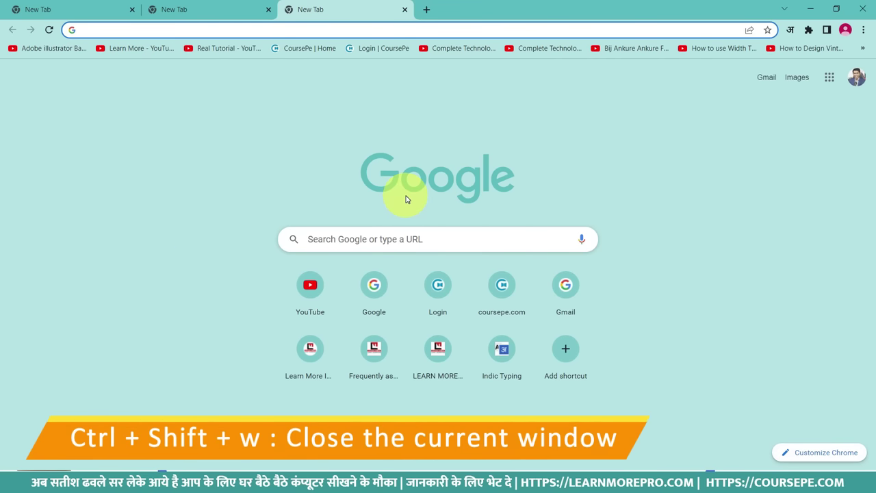
pyautogui.hotkey('ctrl', 'shift', 'w')
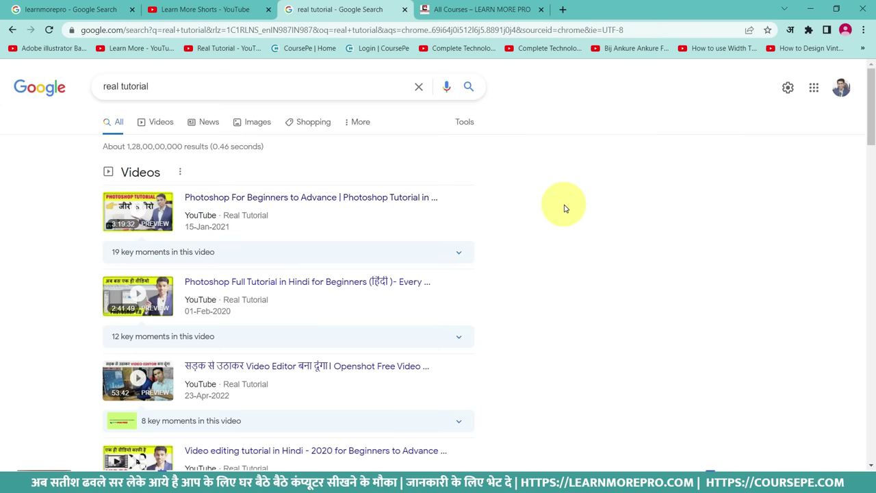
pyautogui.hotkey('ctrl', 'n')
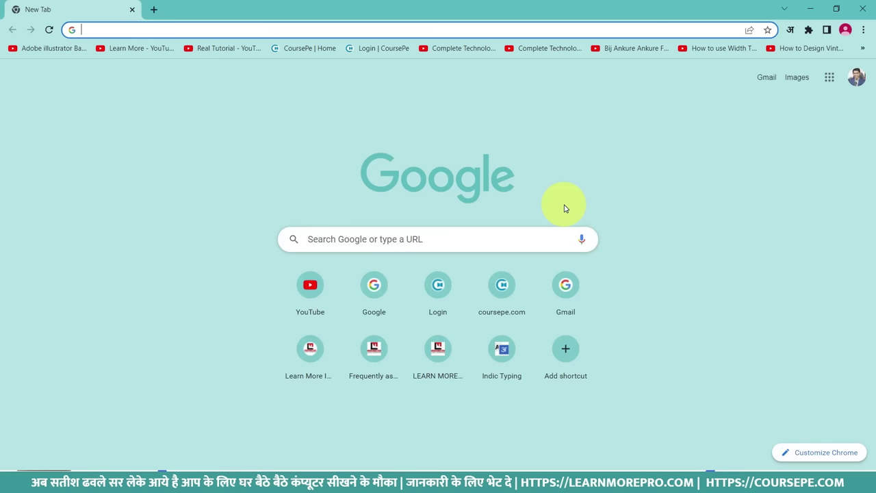
pyautogui.hotkey('ctrl', 'w')
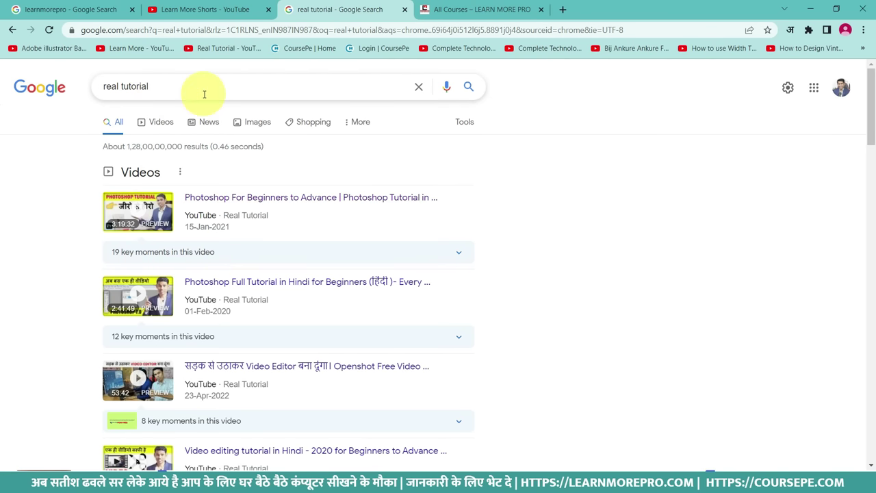
# Open the first "Photoshop For Beginners to Advance" video result in a new tab, switch to it and pause playback.
pyautogui.keyDown('ctrl'); pyautogui.click(247, 199); pyautogui.keyUp('ctrl')
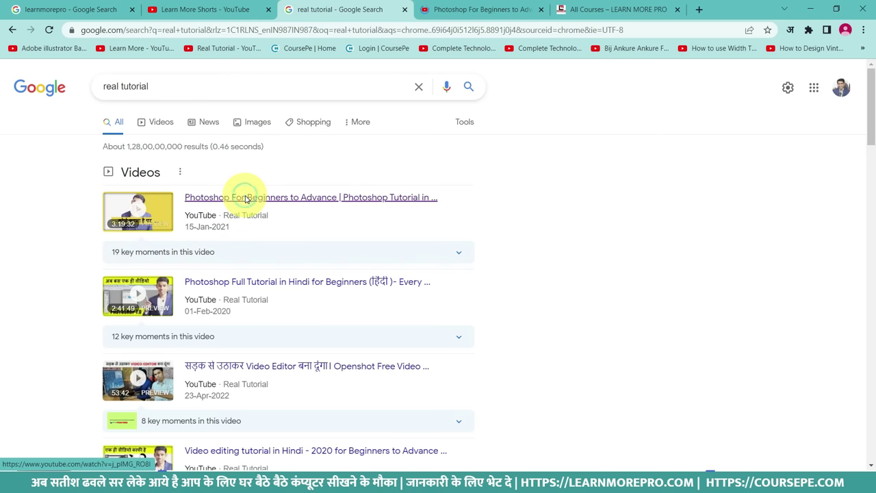
pyautogui.click(473, 9)
pyautogui.click(323, 192)
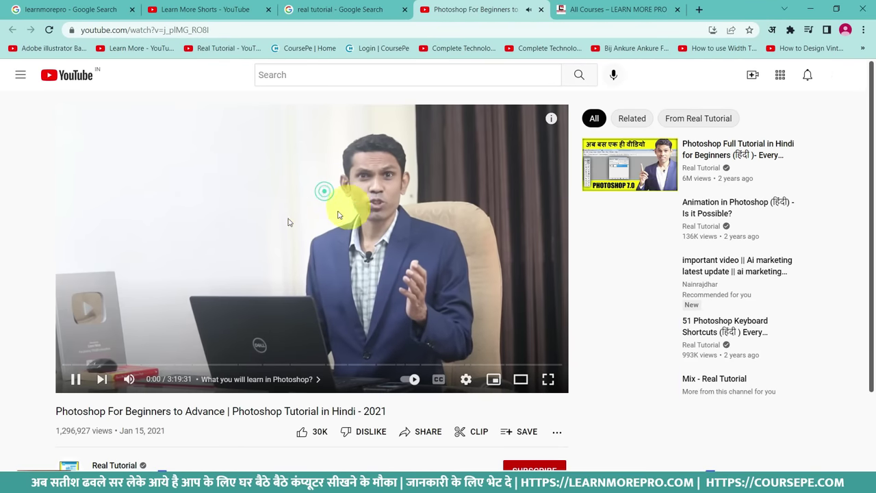
# Pause the Photoshop For Beginners video and go back to the real tutorial search results.
pyautogui.click(323, 212)
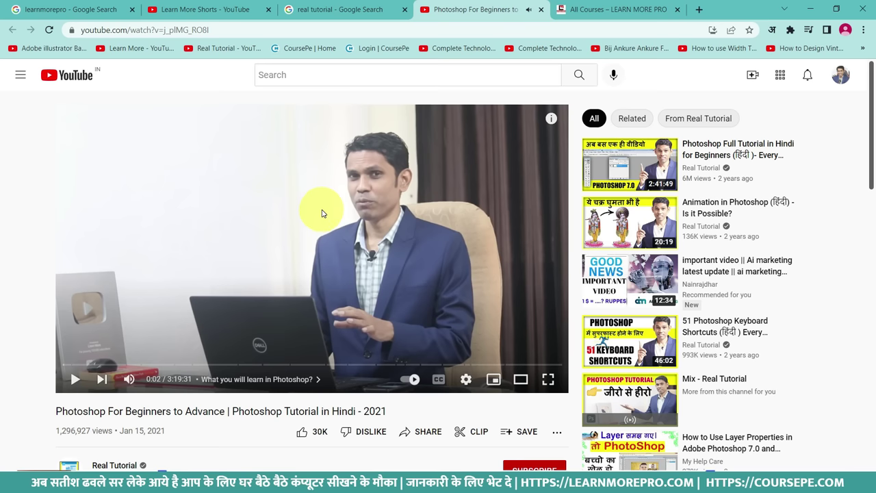
pyautogui.click(325, 6)
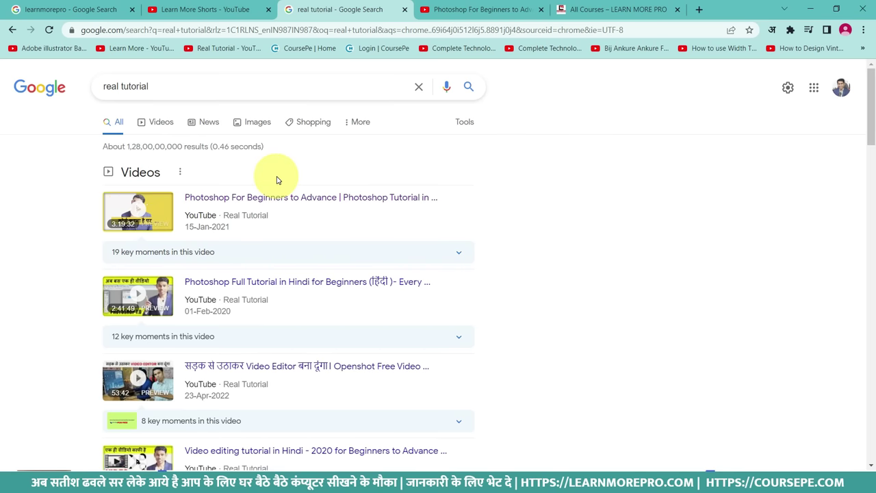
# Browse the real tutorial results repeatedly between the first videos and the related searches at the page end.
pyautogui.scroll(-5, 277, 180)
pyautogui.scroll(-20, 278, 180)
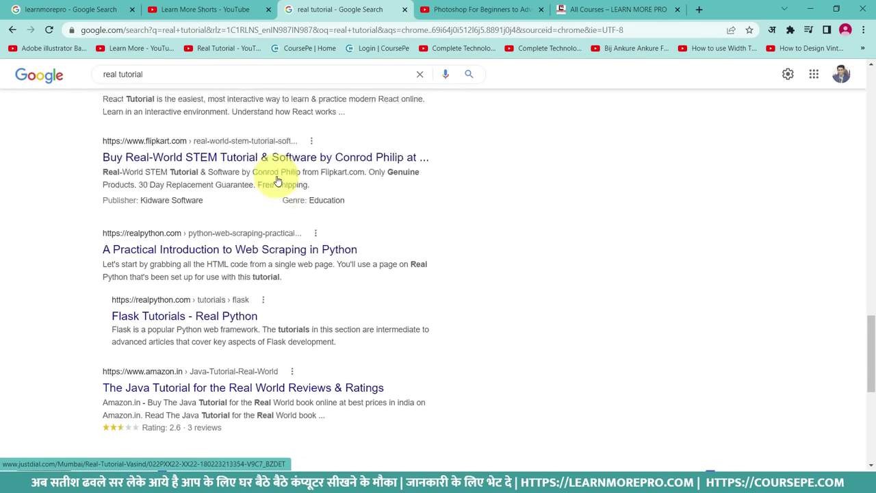
pyautogui.scroll(-2, 277, 180)
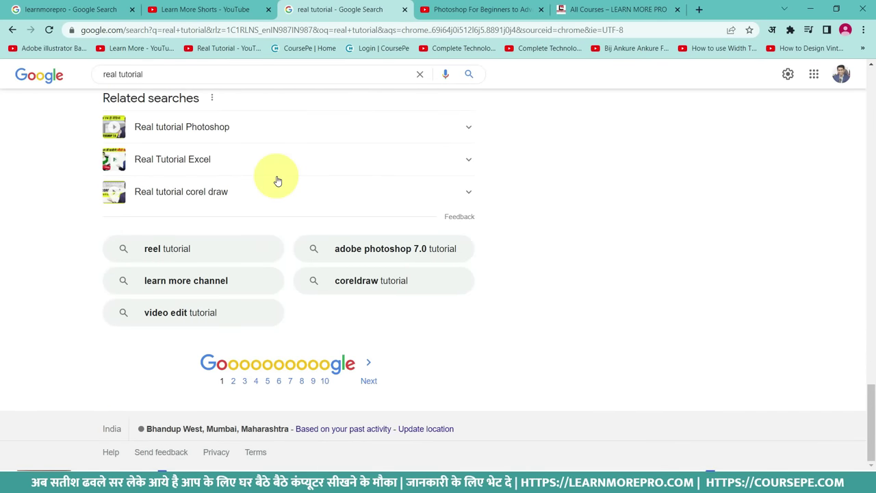
pyautogui.scroll(20, 277, 180)
pyautogui.scroll(-5, 278, 180)
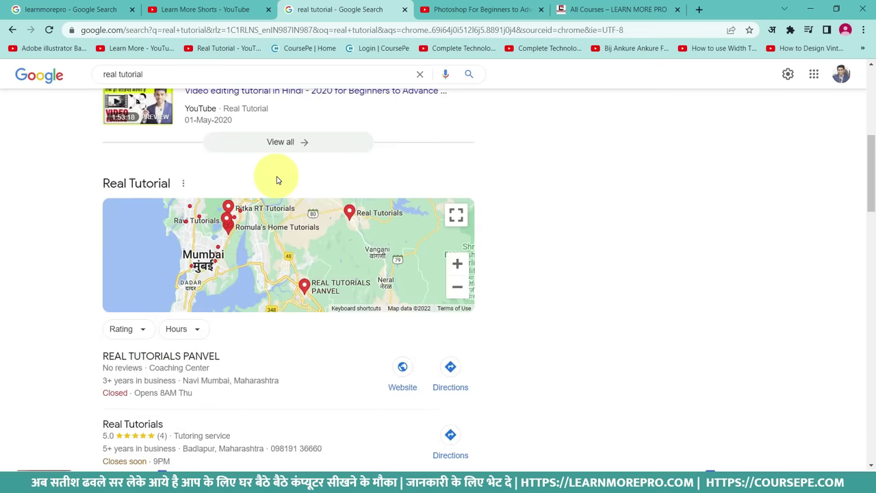
pyautogui.scroll(-12, 278, 180)
pyautogui.scroll(14, 278, 180)
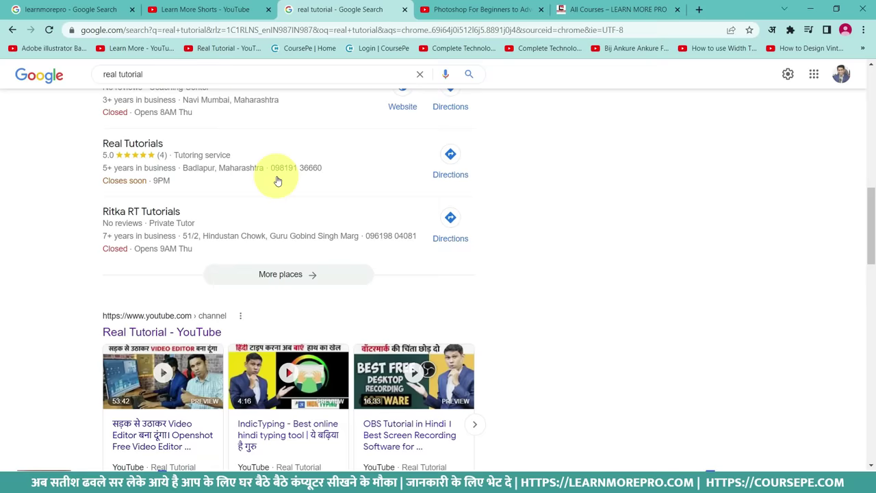
pyautogui.scroll(9, 278, 180)
pyautogui.scroll(-9, 277, 180)
pyautogui.scroll(9, 277, 180)
pyautogui.scroll(-5, 277, 181)
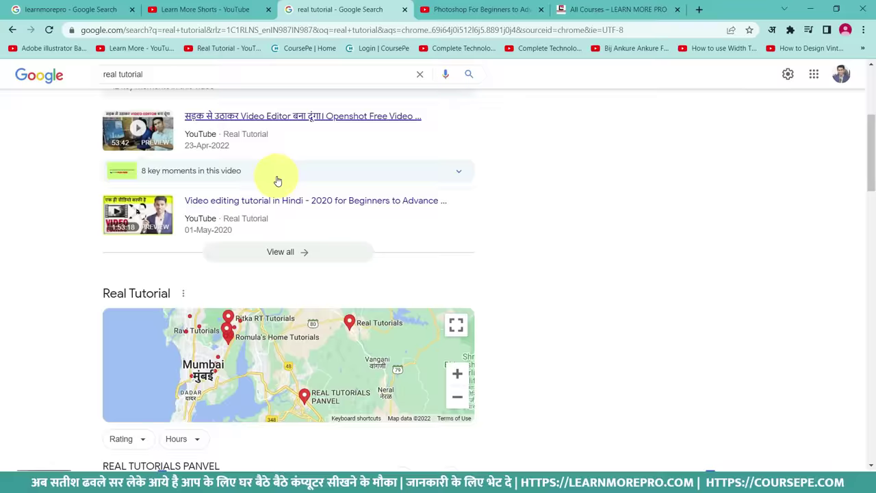
pyautogui.scroll(-15, 277, 180)
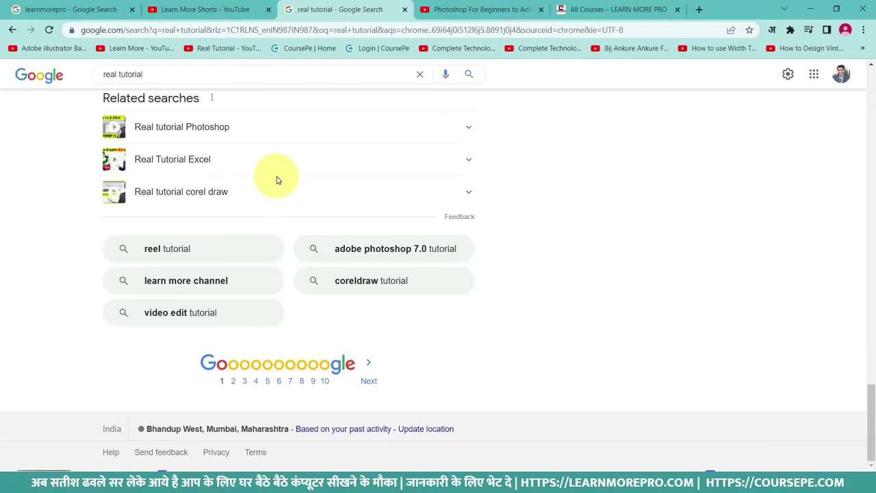
pyautogui.scroll(20, 278, 180)
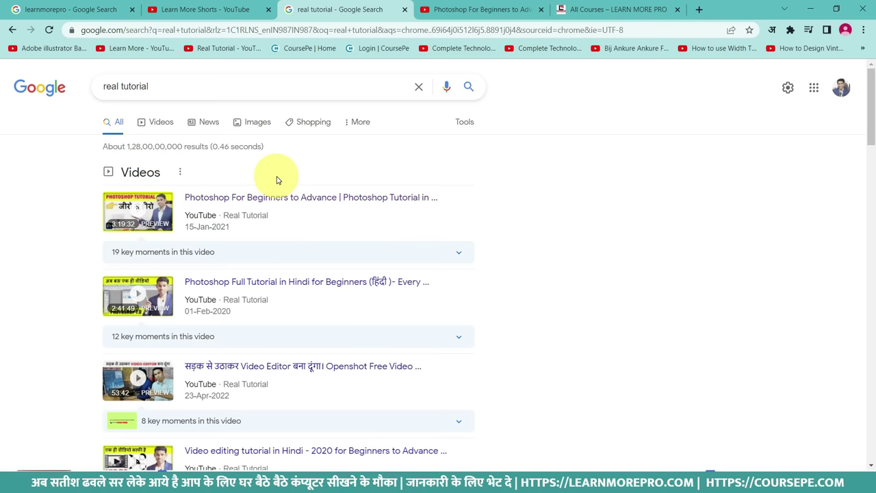
pyautogui.scroll(-20, 277, 181)
pyautogui.scroll(20, 277, 180)
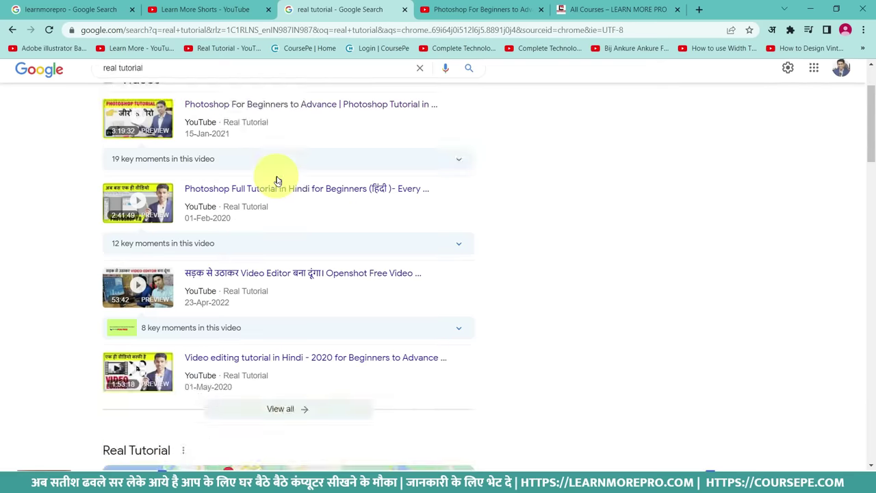
pyautogui.scroll(-20, 277, 180)
pyautogui.scroll(20, 278, 180)
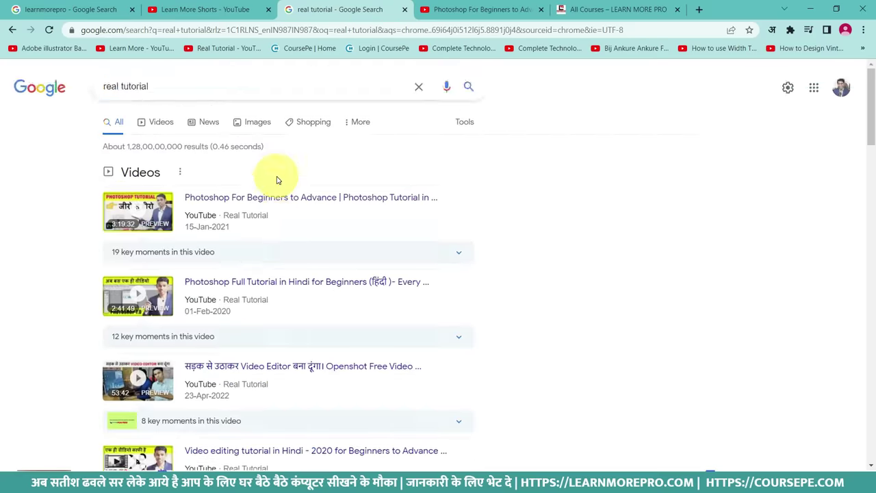
pyautogui.scroll(-20, 277, 180)
pyautogui.scroll(16, 277, 180)
pyautogui.scroll(-15, 278, 180)
pyautogui.scroll(20, 277, 180)
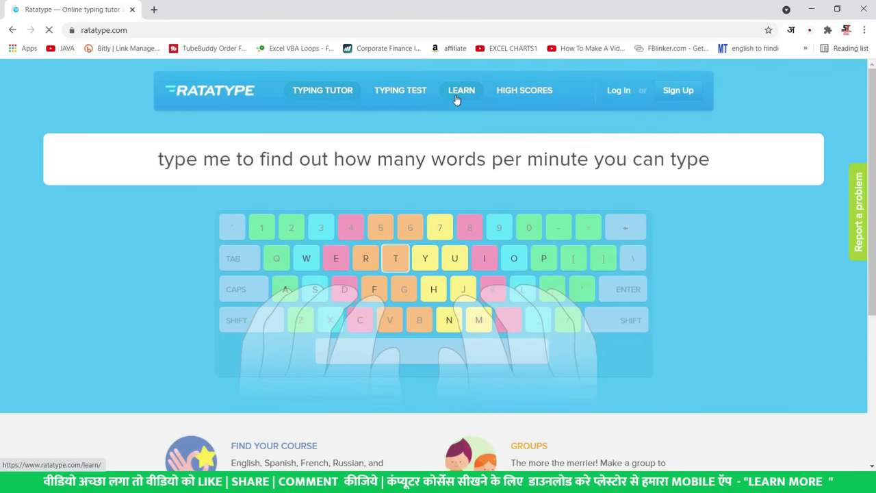
# Open Ratatype's Learn page, review its touch-typing guidance down to the end and go on to the practice.
pyautogui.click(457, 100)
pyautogui.scroll(-6, 438, 122)
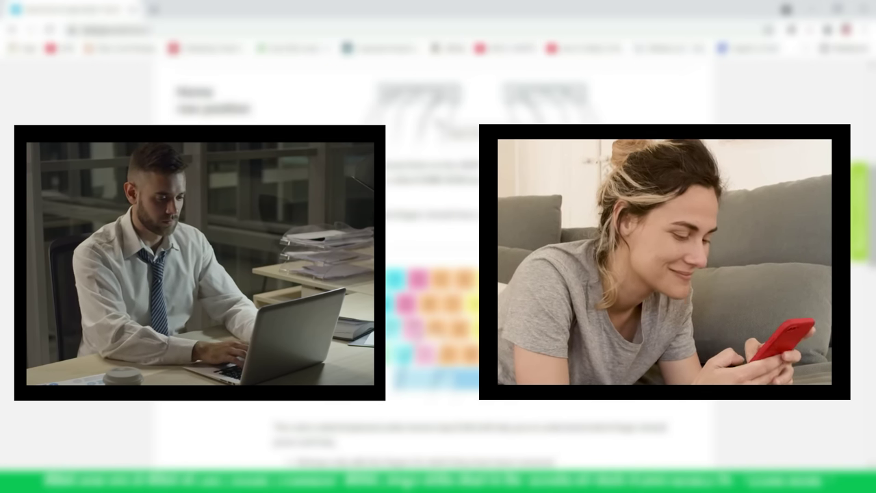
pyautogui.scroll(-5, 470, 230)
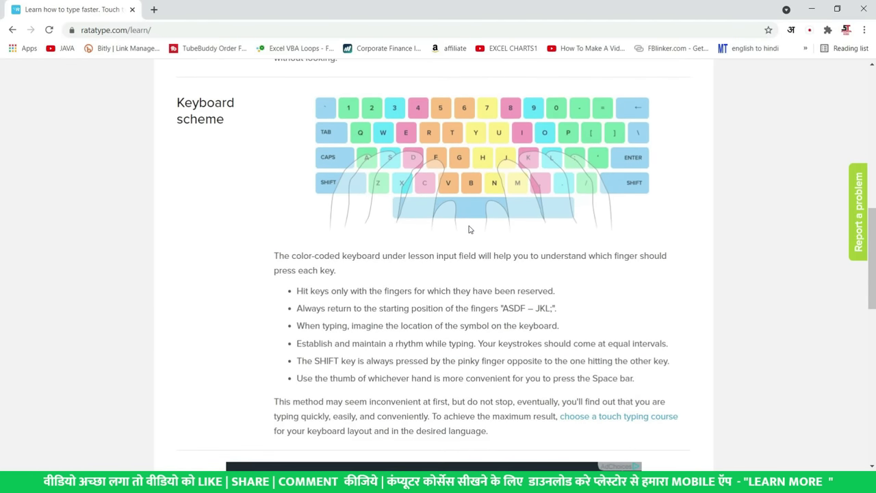
pyautogui.scroll(-8, 470, 230)
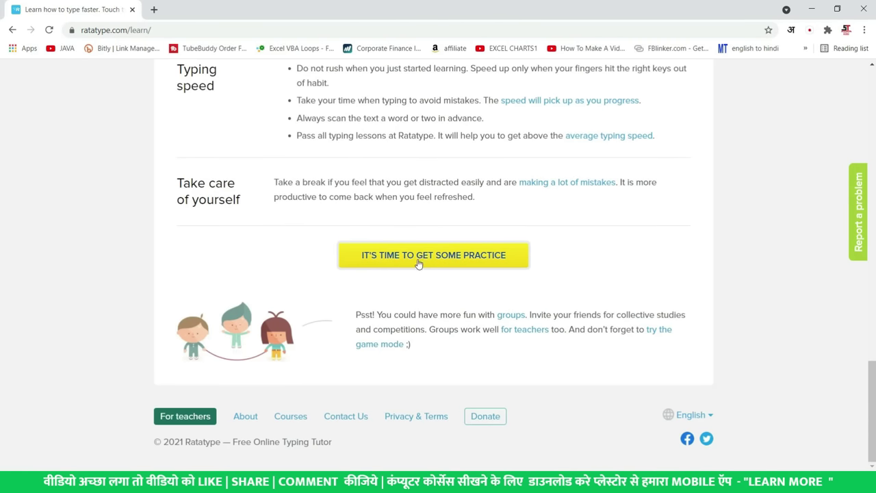
pyautogui.click(435, 265)
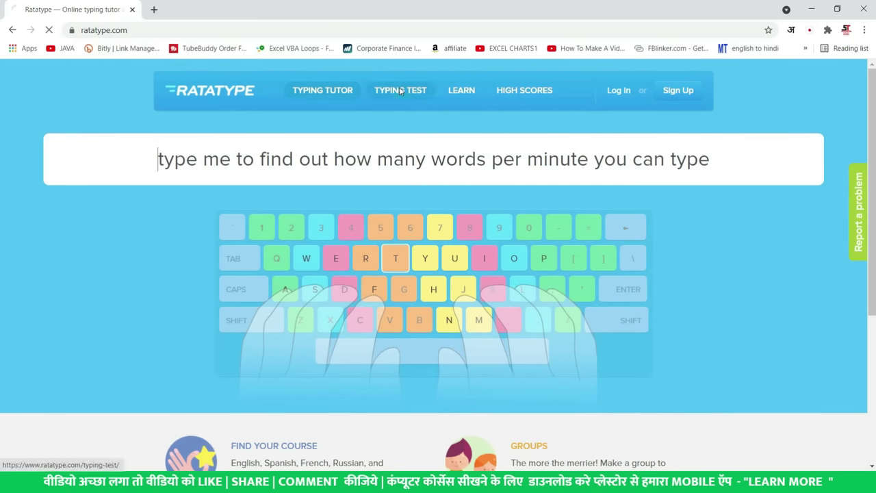
# Review the certificate samples and the speed and accuracy levels on Ratatype's typing test page.
pyautogui.scroll(-2, 426, 141)
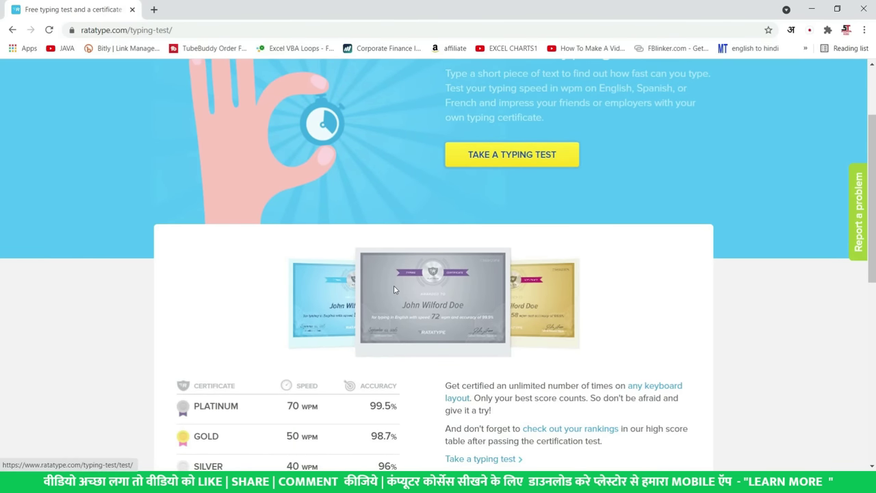
pyautogui.scroll(2, 481, 287)
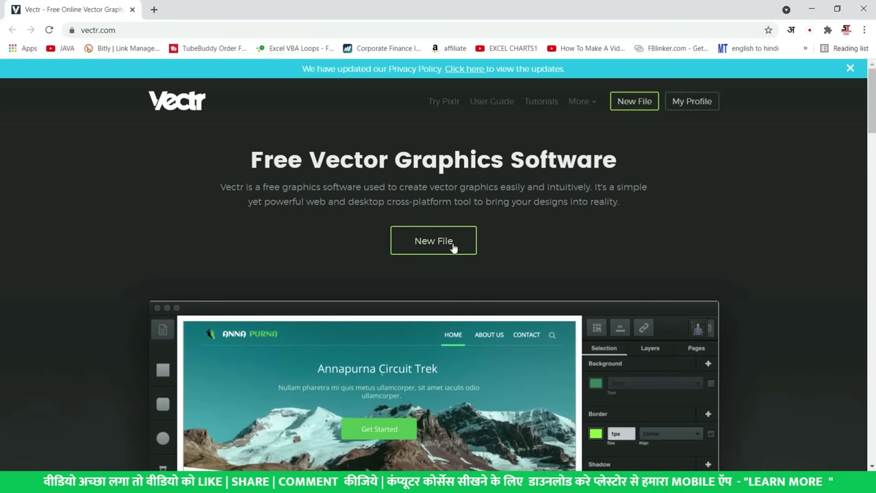
# Start a new file in Vectr and show its pages and page settings.
pyautogui.click(449, 245)
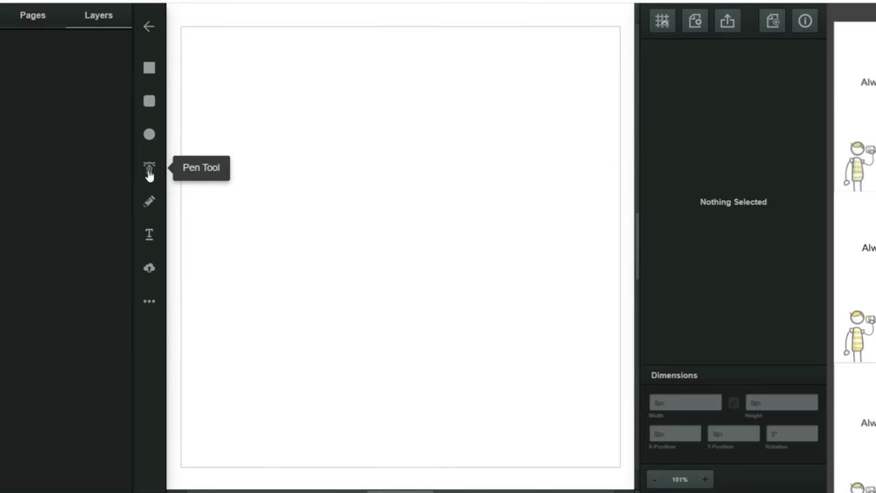
pyautogui.click(38, 20)
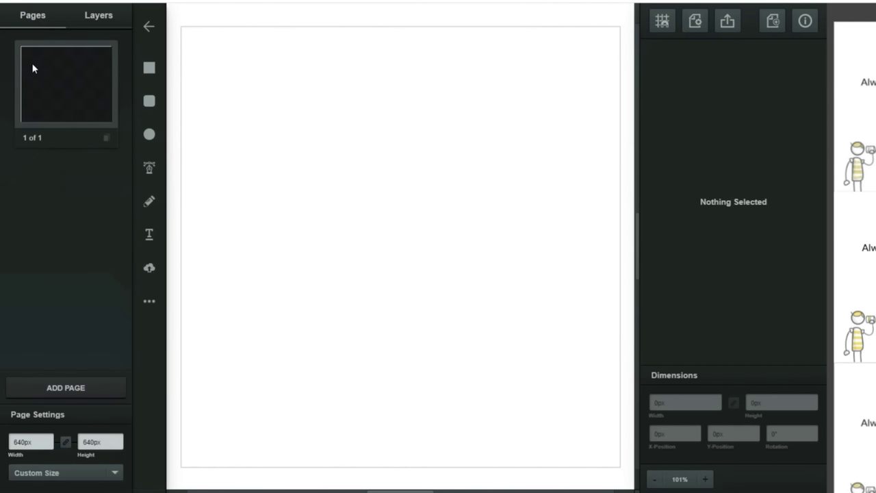